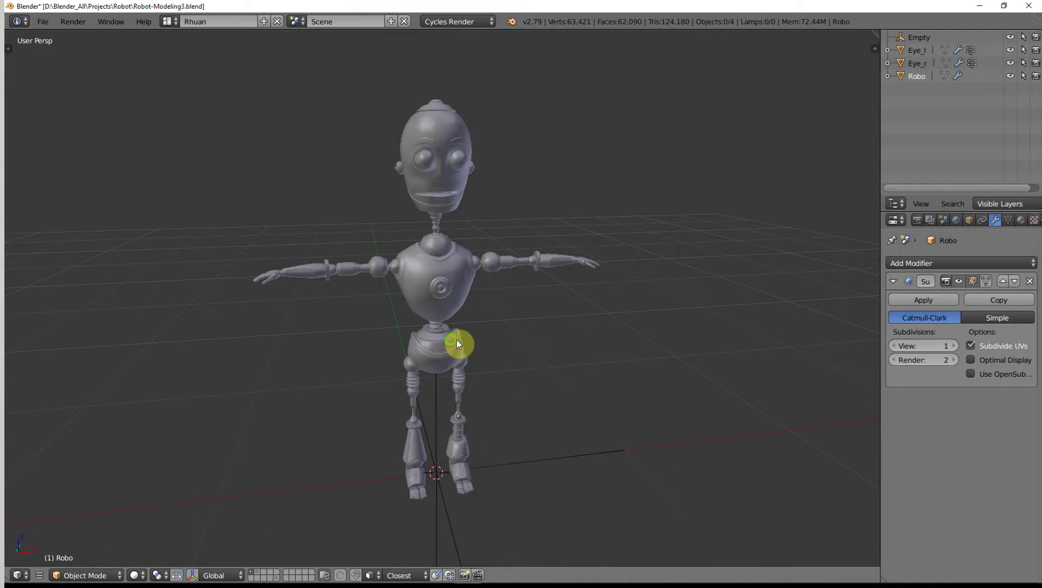
- Orbit to front and right three-quarter views of the robot and dismiss the mail notification
{"action": "middle_click_drag", "start_coordinate": [451, 307], "coordinate": [465, 305]}
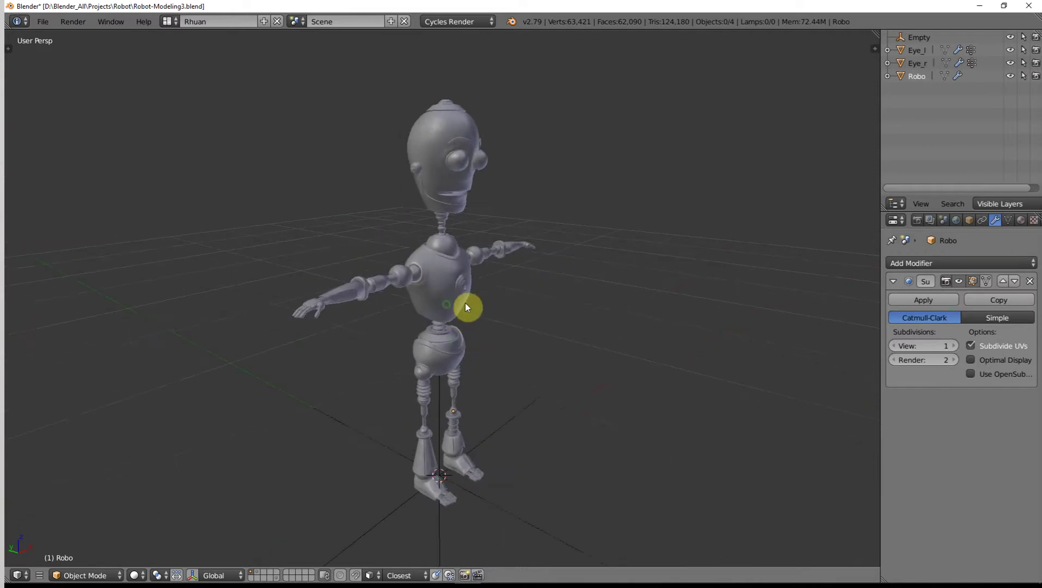
{"action": "middle_click_drag", "start_coordinate": [504, 338], "coordinate": [449, 339]}
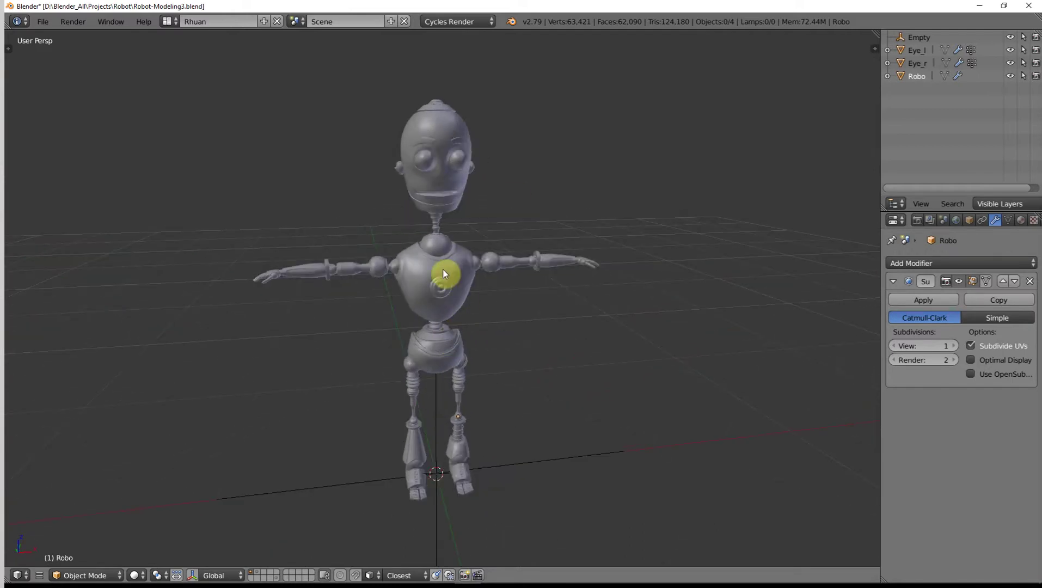
{"action": "middle_click_drag", "start_coordinate": [437, 189], "coordinate": [481, 230]}
{"action": "left_click", "coordinate": [1026, 450]}
- Orbit and zoom around the robot to inspect both sides and the chest
{"action": "middle_click_drag", "start_coordinate": [436, 302], "coordinate": [642, 315]}
{"action": "middle_click_drag", "start_coordinate": [442, 283], "coordinate": [486, 338]}
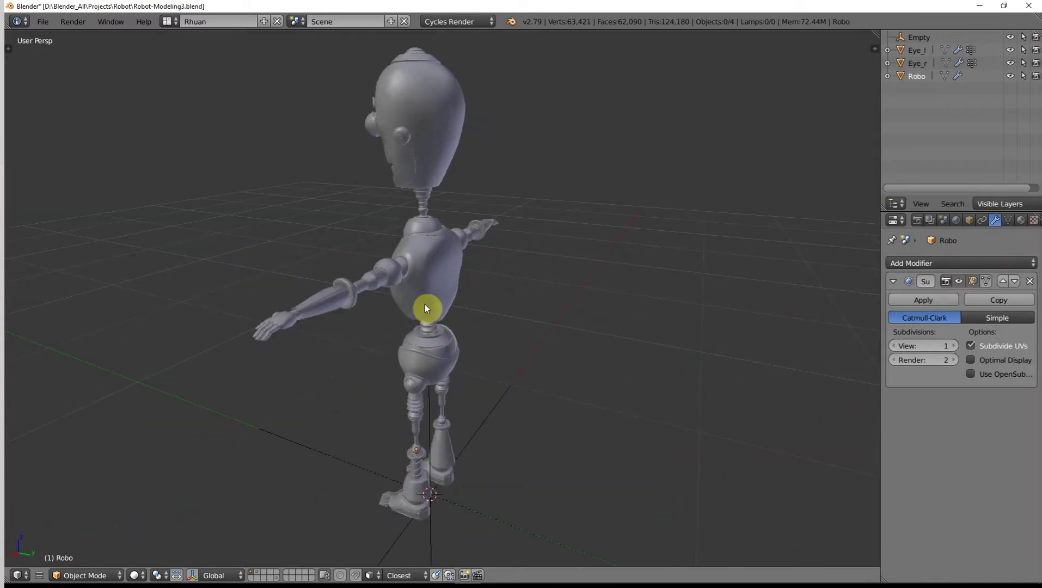
{"action": "middle_click_drag", "start_coordinate": [423, 302], "coordinate": [365, 283]}
{"action": "middle_click_drag", "start_coordinate": [410, 308], "coordinate": [599, 184]}
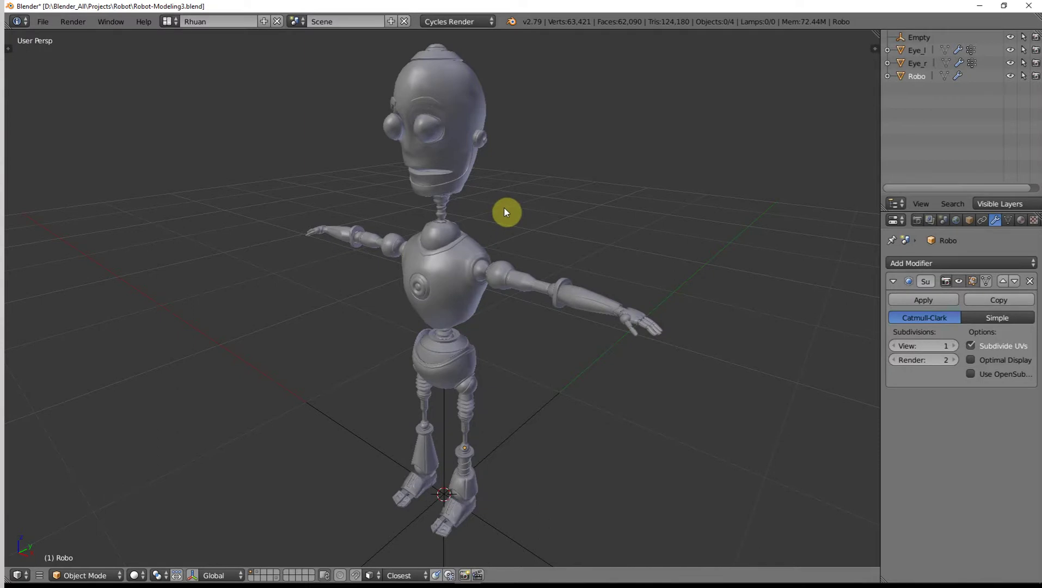
{"action": "middle_click_drag", "start_coordinate": [504, 210], "coordinate": [539, 211]}
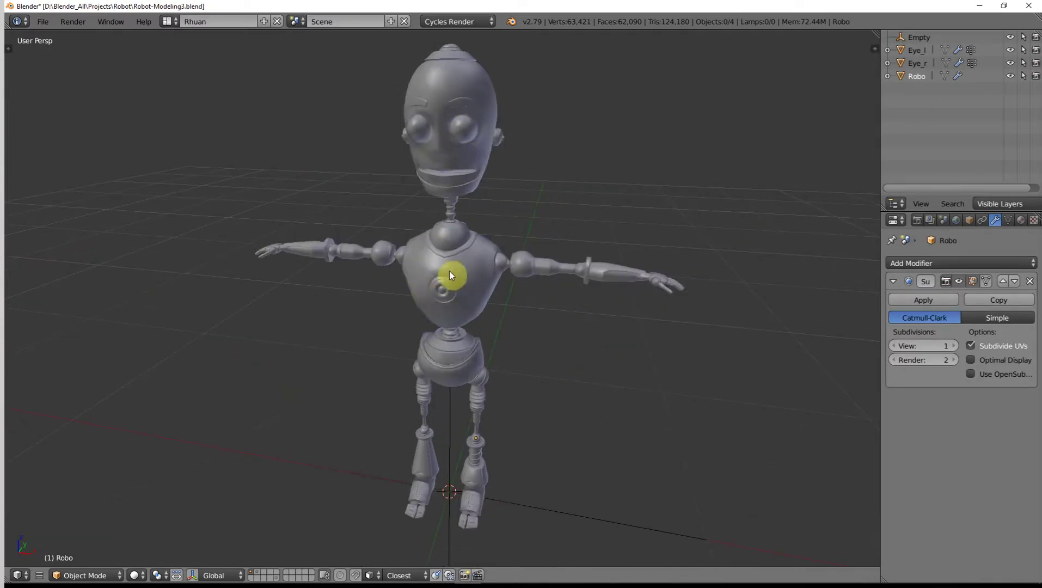
{"action": "middle_click_drag", "start_coordinate": [449, 270], "coordinate": [497, 270]}
{"action": "scroll", "coordinate": [479, 266], "scroll_direction": "up", "scroll_amount": 3}
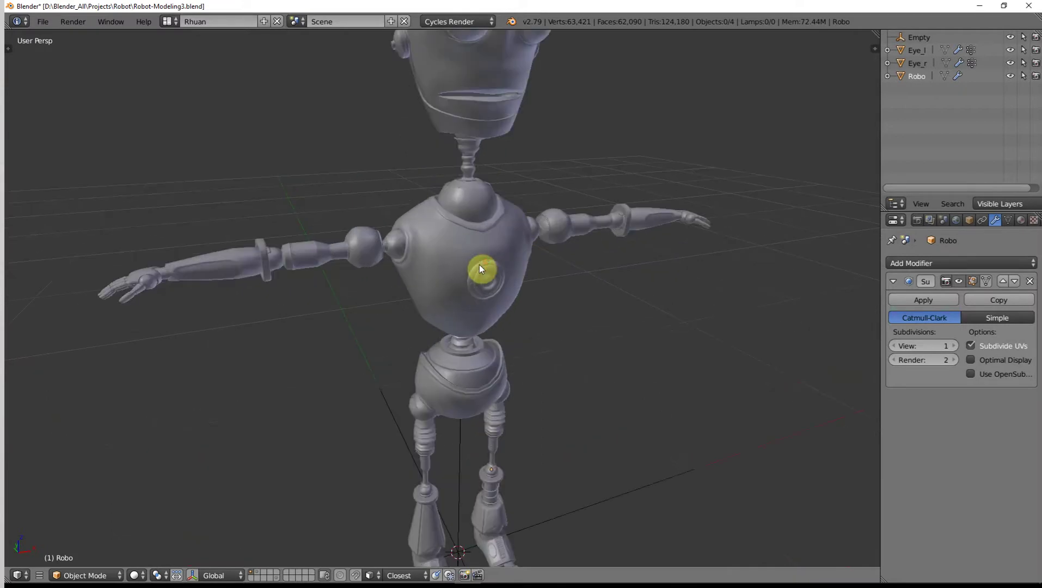
{"action": "scroll", "coordinate": [479, 264], "scroll_direction": "down", "scroll_amount": 3}
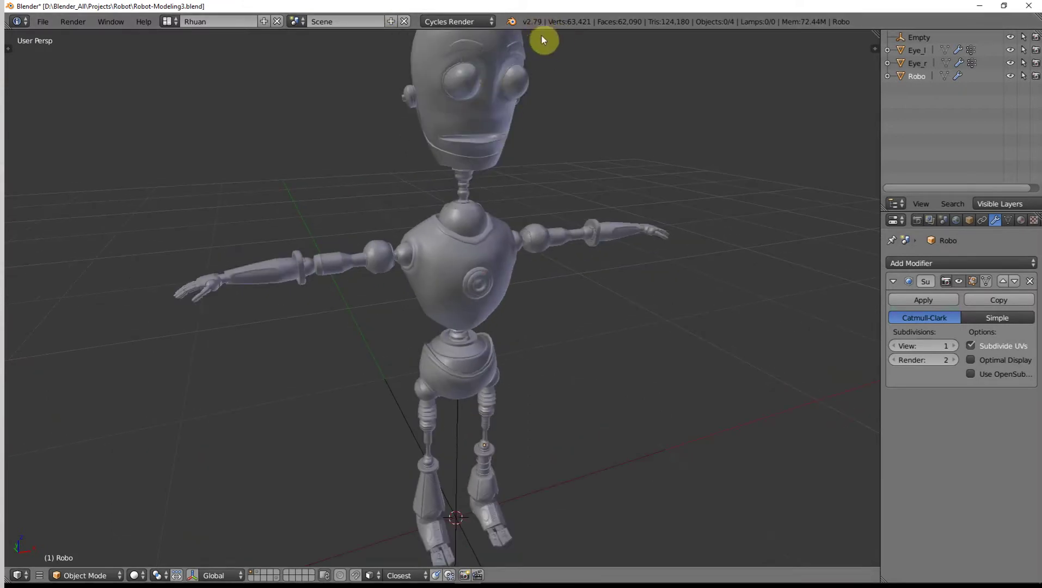
{"action": "middle_click_drag", "start_coordinate": [501, 245], "coordinate": [516, 256]}
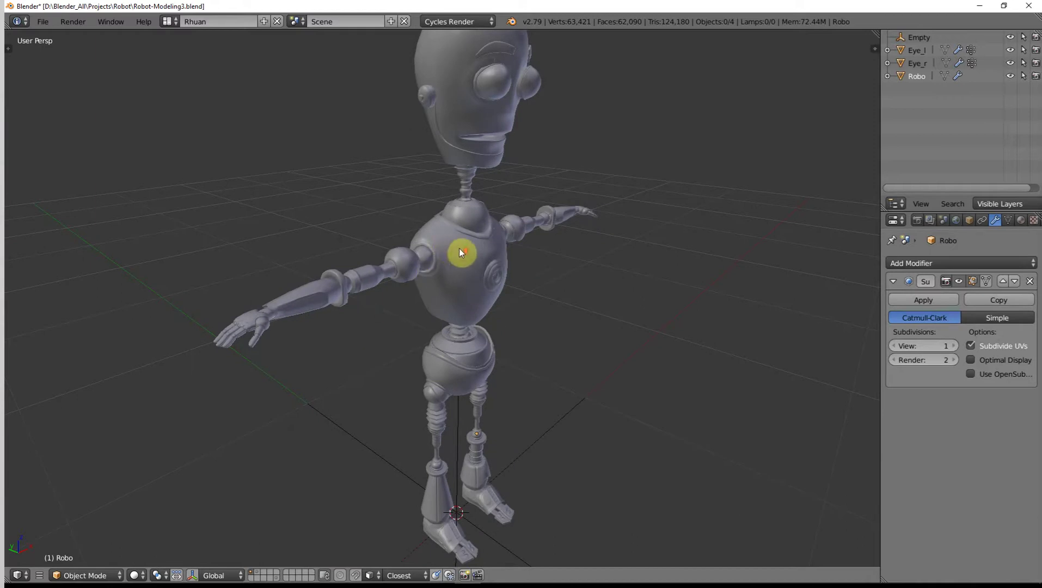
{"action": "scroll", "coordinate": [459, 248], "scroll_direction": "up", "scroll_amount": 2}
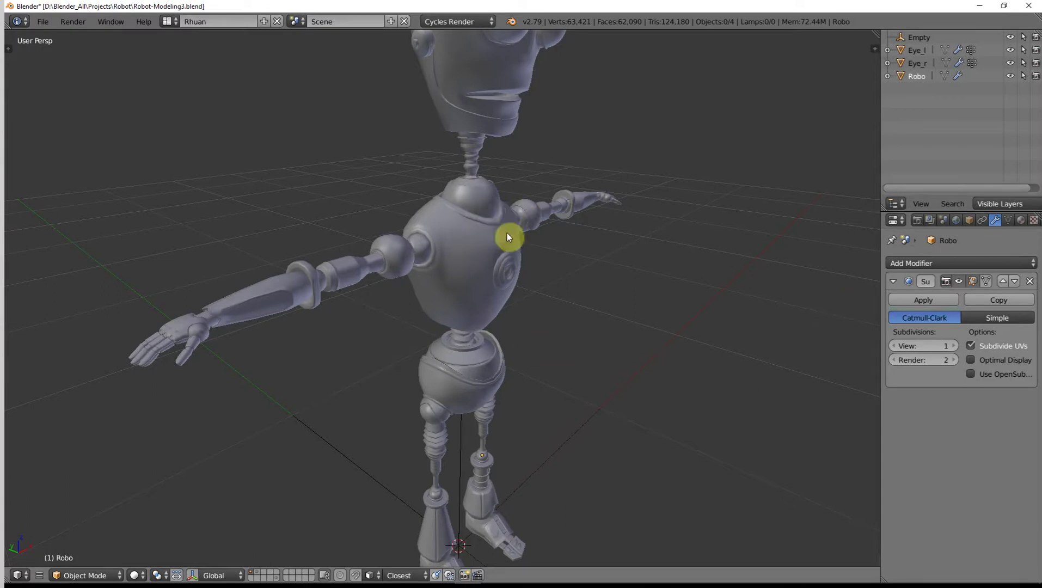
{"action": "middle_click_drag", "start_coordinate": [570, 318], "coordinate": [460, 274]}
- Enter Edit Mode, select the connected chest piece with L and isolate it in local view
{"action": "key", "text": "Tab"}
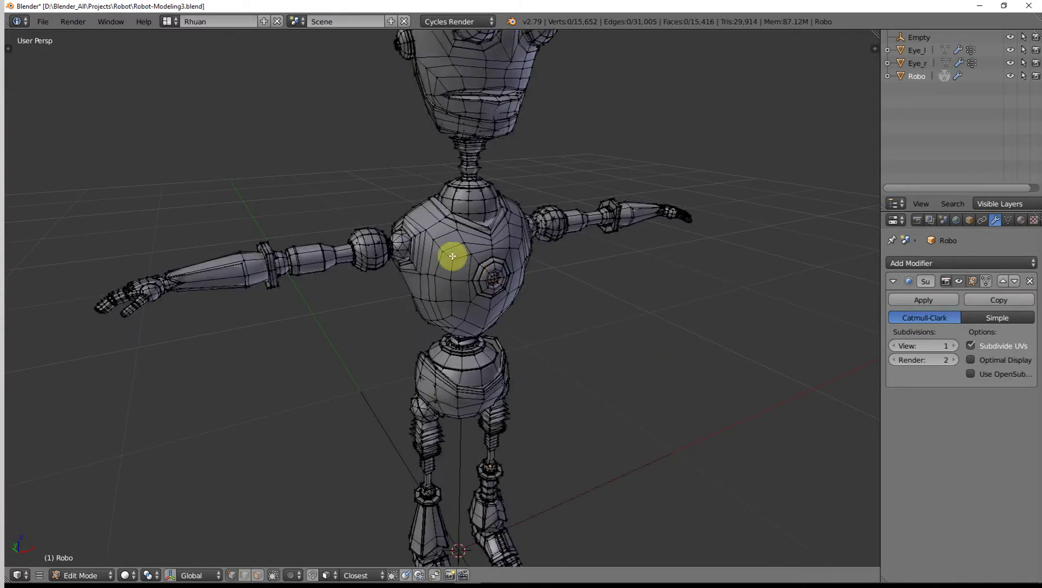
{"action": "scroll", "coordinate": [452, 257], "scroll_direction": "up", "scroll_amount": 1}
{"action": "mouse_move", "coordinate": [445, 260]}
{"action": "middle_mouse_down"}
{"action": "mouse_move", "coordinate": [551, 239]}
{"action": "mouse_move", "coordinate": [409, 242]}
{"action": "mouse_move", "coordinate": [423, 225]}
{"action": "mouse_move", "coordinate": [535, 256]}
{"action": "mouse_move", "coordinate": [656, 238]}
{"action": "mouse_move", "coordinate": [605, 172]}
{"action": "mouse_move", "coordinate": [428, 234]}
{"action": "mouse_move", "coordinate": [432, 276]}
{"action": "middle_mouse_up"}
{"action": "key", "text": "l"}
{"action": "scroll", "coordinate": [498, 278], "scroll_direction": "up", "scroll_amount": 1}
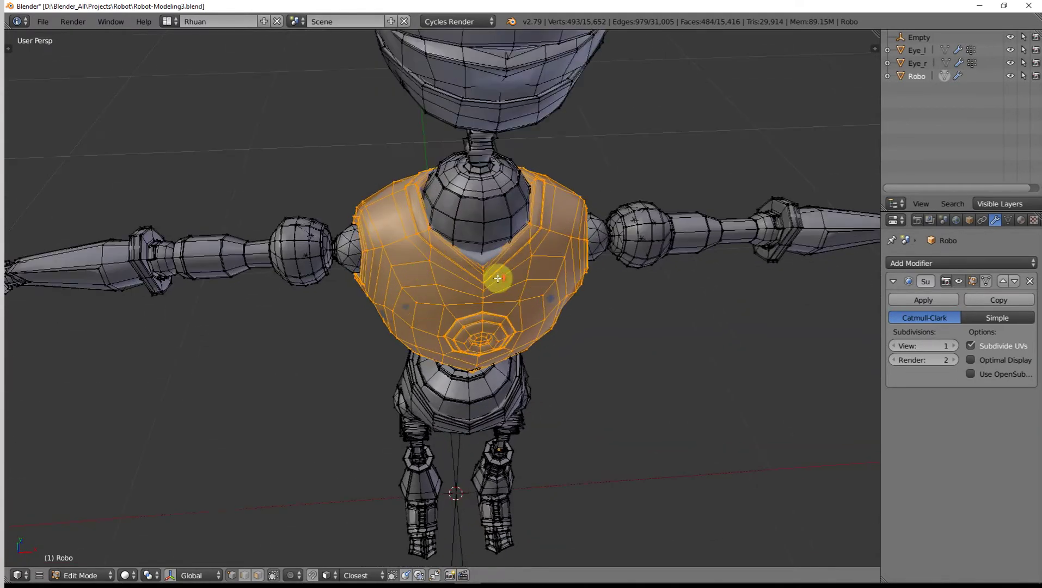
{"action": "key", "text": "KP_Divide"}
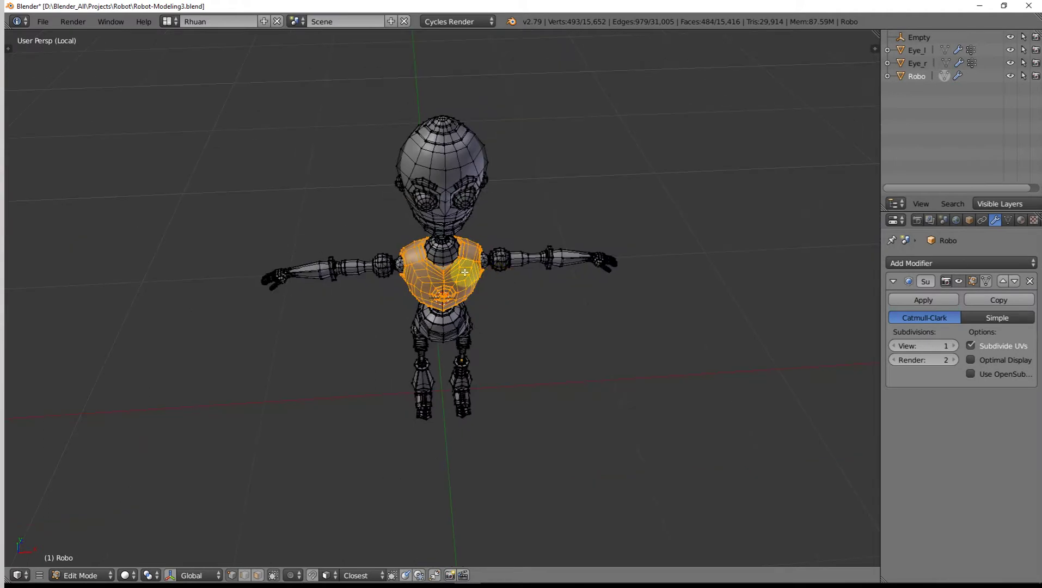
{"action": "scroll", "coordinate": [434, 265], "scroll_direction": "up", "scroll_amount": 2}
{"action": "scroll", "coordinate": [434, 265], "scroll_direction": "down", "scroll_amount": 1}
{"action": "key", "text": "KP_Divide"}
{"action": "key", "text": "KP_Divide"}
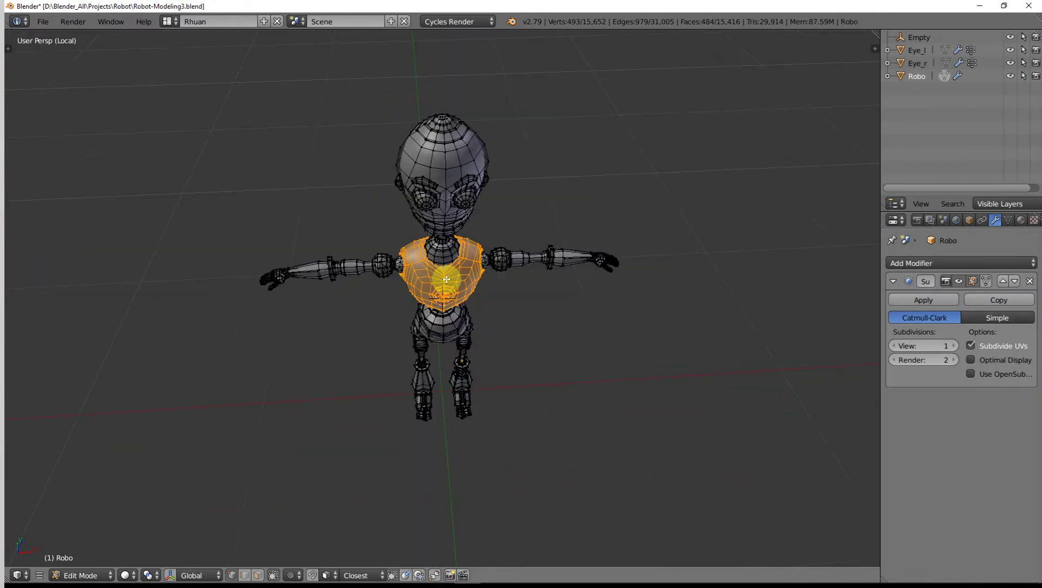
- Invert the selection and hide everything but the chest, then select and inspect the chest
{"action": "key", "text": "ctrl+i"}
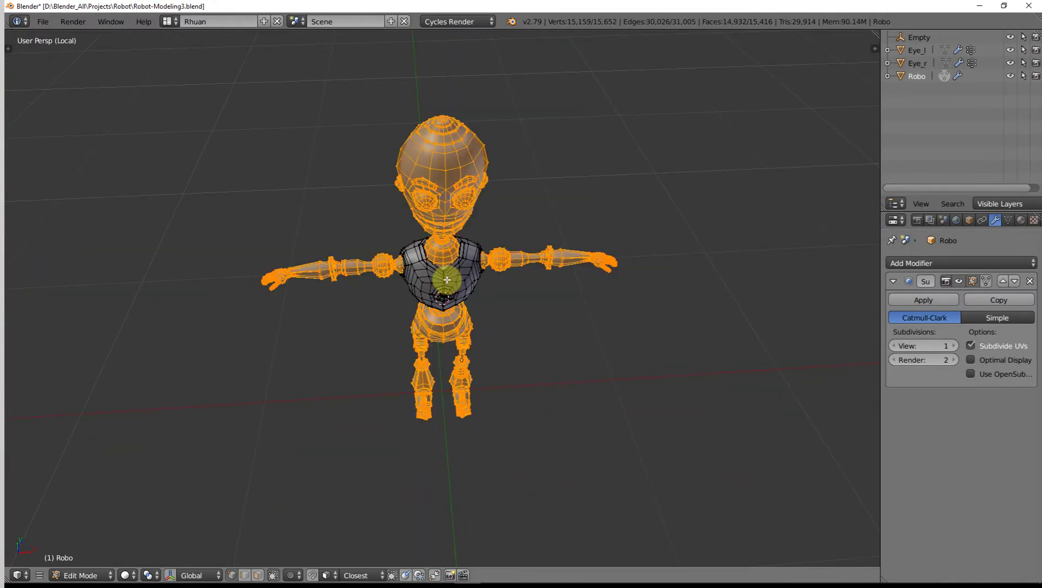
{"action": "scroll", "coordinate": [454, 276], "scroll_direction": "up", "scroll_amount": 2}
{"action": "key", "text": "h"}
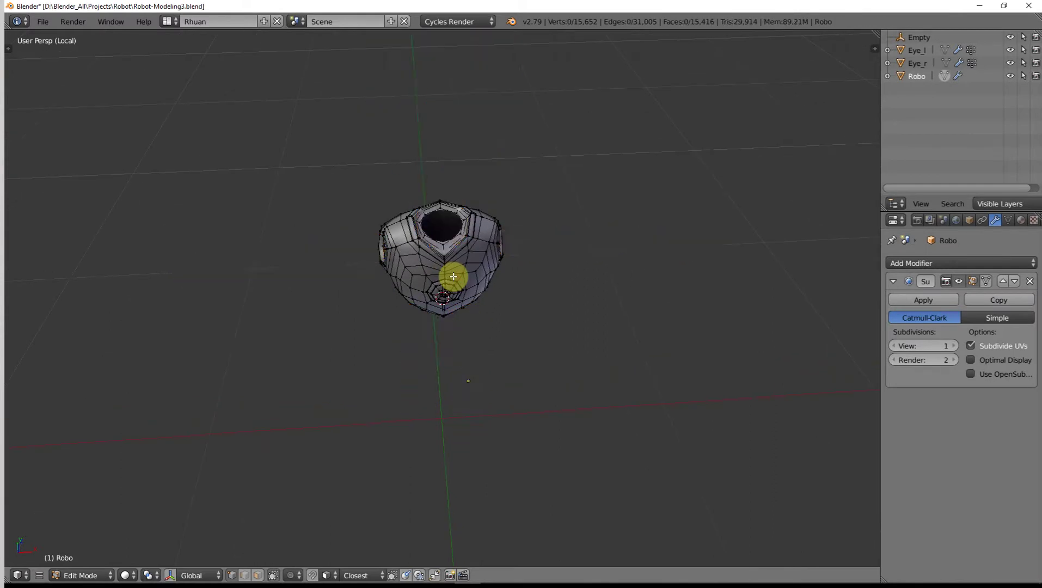
{"action": "middle_click_drag", "start_coordinate": [453, 274], "coordinate": [579, 233]}
{"action": "scroll", "coordinate": [449, 260], "scroll_direction": "up", "scroll_amount": 3}
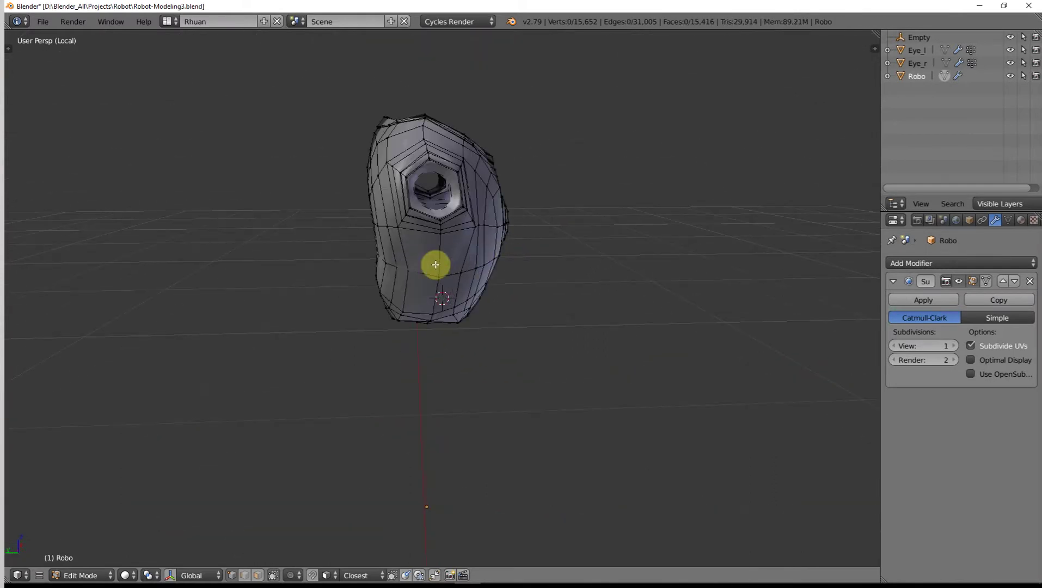
{"action": "key", "text": "a"}
{"action": "middle_click_drag", "start_coordinate": [432, 265], "coordinate": [369, 250]}
{"action": "key", "text": "g"}
{"action": "right_click", "coordinate": [383, 223]}
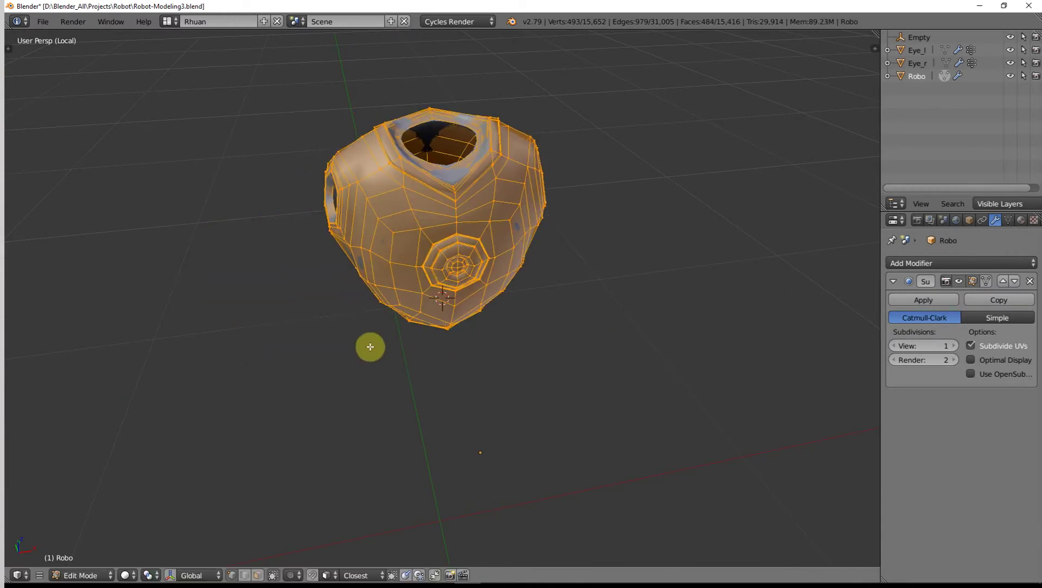
{"action": "scroll", "coordinate": [377, 350], "scroll_direction": "down", "scroll_amount": 4}
{"action": "middle_click_drag", "start_coordinate": [396, 275], "coordinate": [446, 252]}
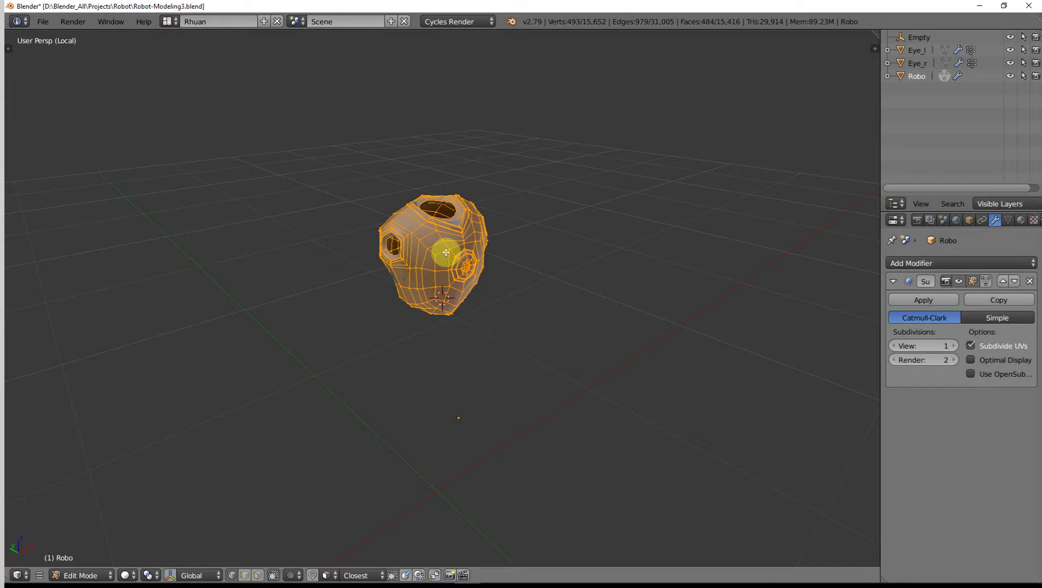
- Reveal the hidden parts and reselect only the connected chest piece
{"action": "key", "text": "alt+h"}
{"action": "key", "text": "a"}
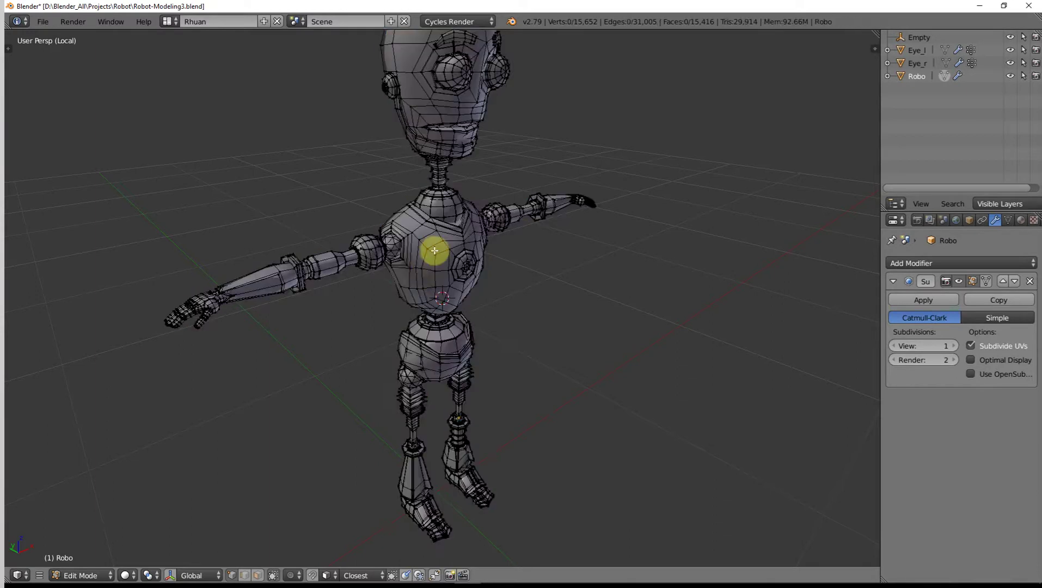
{"action": "key", "text": "l"}
{"action": "scroll", "coordinate": [458, 258], "scroll_direction": "up", "scroll_amount": 5}
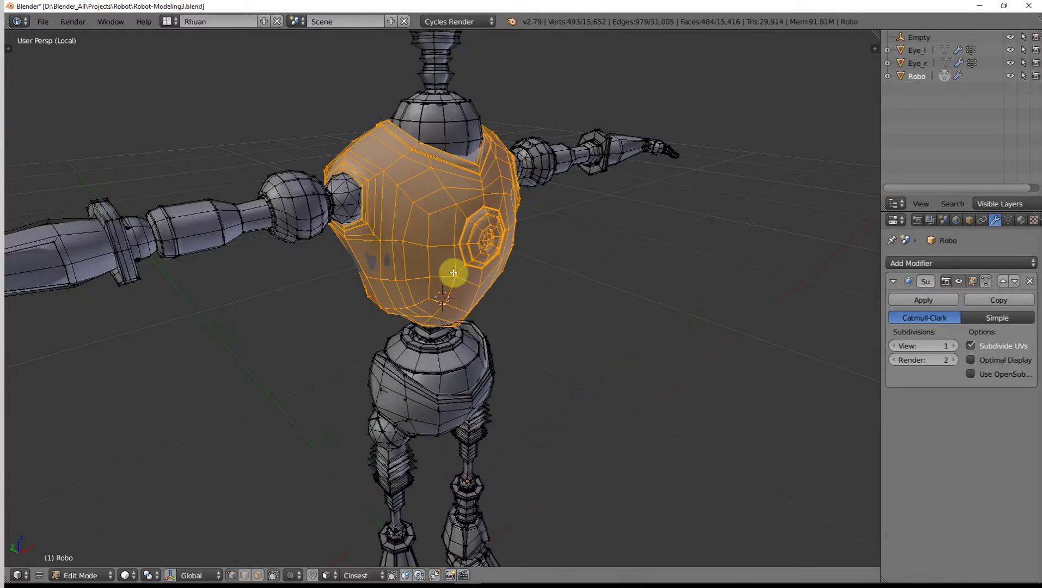
{"action": "scroll", "coordinate": [459, 234], "scroll_direction": "up", "scroll_amount": 5}
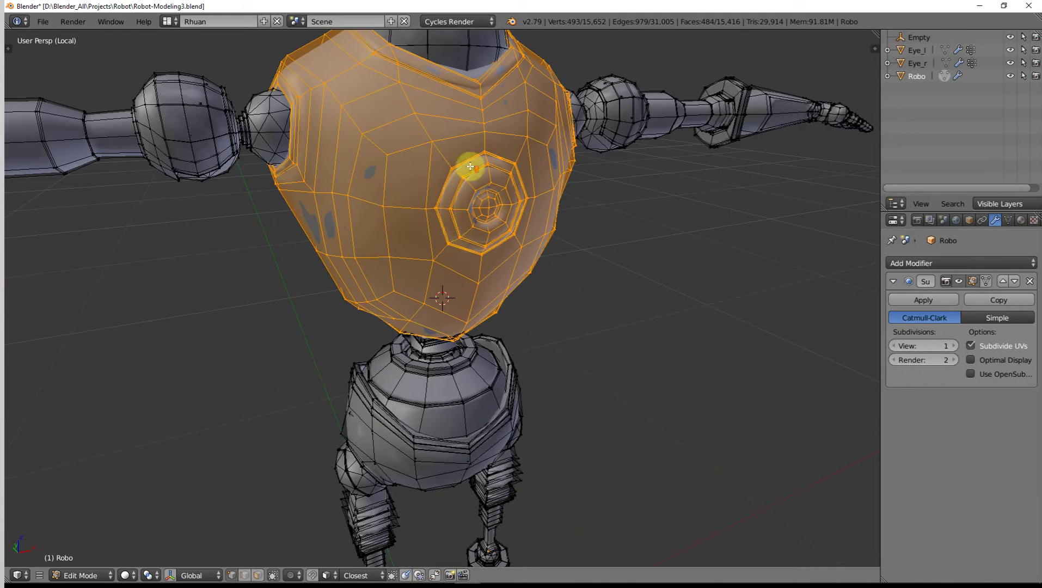
{"action": "scroll", "coordinate": [451, 229], "scroll_direction": "up", "scroll_amount": 3}
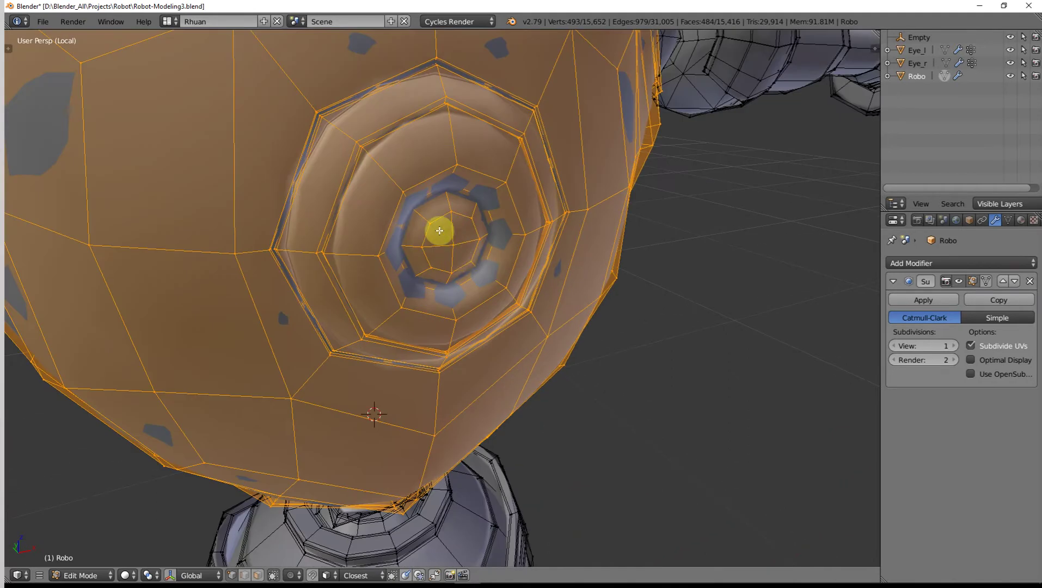
- In face select mode, deselect the socket's ring and four central faces, then leave Edit Mode
{"action": "key", "text": "ctrl+Tab"}
{"action": "left_click", "coordinate": [422, 254]}
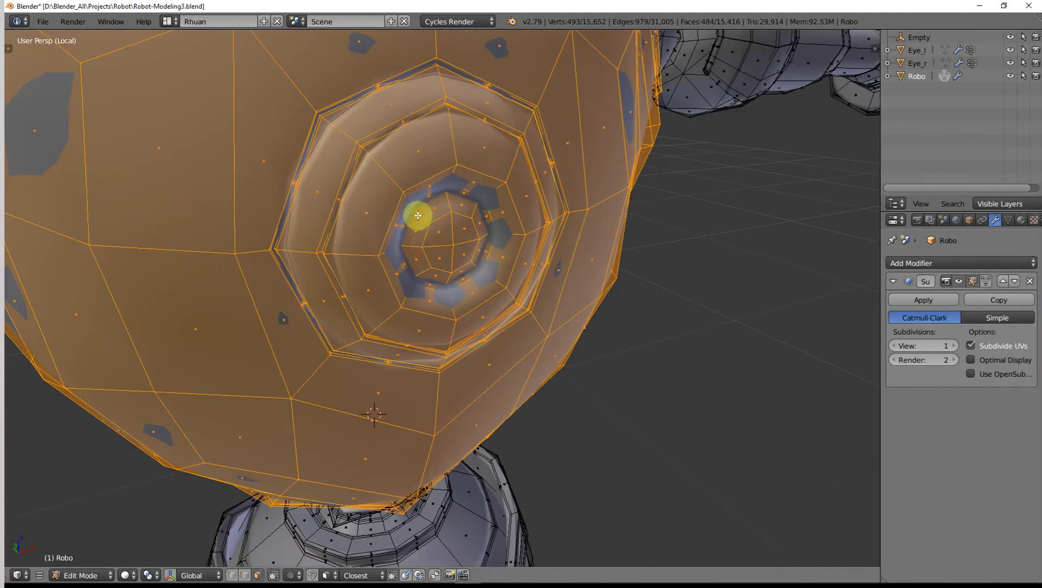
{"action": "right_click", "coordinate": [418, 216], "text": "alt+shift"}
{"action": "middle_click_drag", "start_coordinate": [445, 220], "coordinate": [463, 232]}
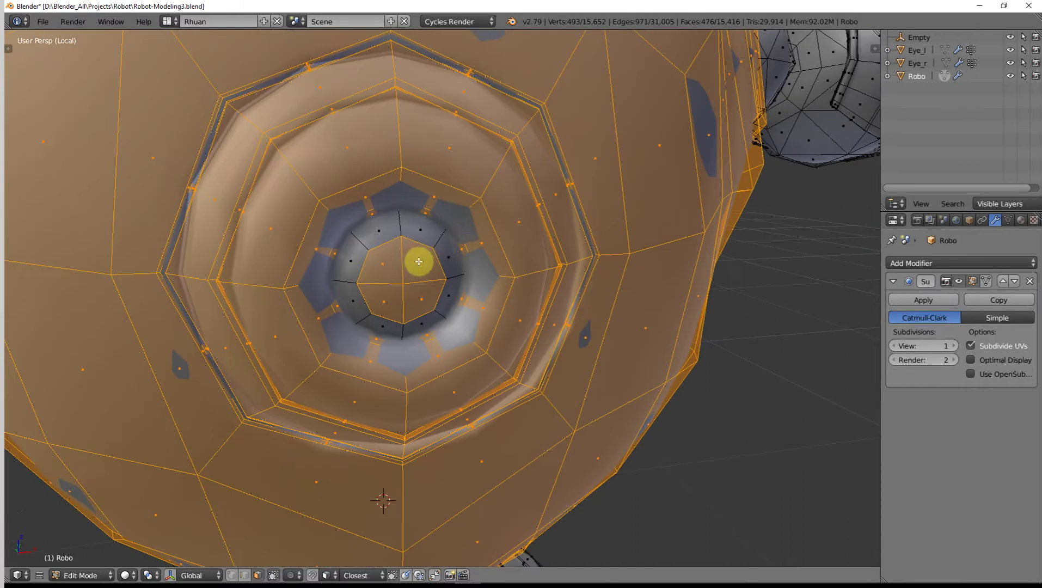
{"action": "right_click", "coordinate": [394, 263], "text": "shift"}
{"action": "right_click", "coordinate": [421, 262], "text": "shift"}
{"action": "right_click", "coordinate": [421, 298], "text": "shift"}
{"action": "right_click", "coordinate": [375, 299], "text": "shift"}
{"action": "scroll", "coordinate": [376, 298], "scroll_direction": "down", "scroll_amount": 6}
{"action": "middle_click_drag", "start_coordinate": [400, 281], "coordinate": [482, 298]}
{"action": "scroll", "coordinate": [419, 248], "scroll_direction": "down", "scroll_amount": 2}
{"action": "scroll", "coordinate": [451, 253], "scroll_direction": "down", "scroll_amount": 4}
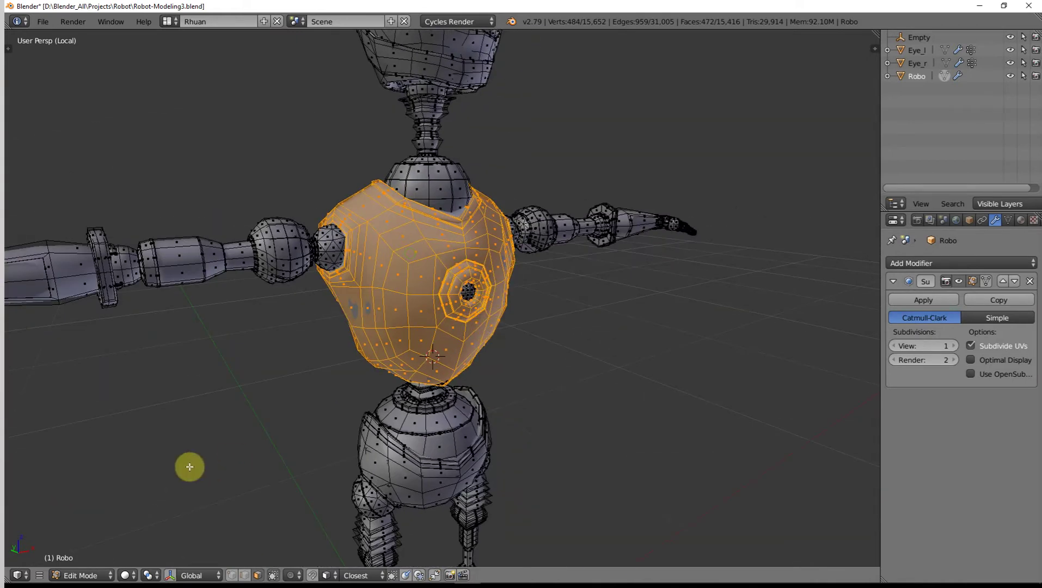
{"action": "key", "text": "Tab"}
- Select the Robo object, switch to Vertex Paint mode and restrict painting to selected faces
{"action": "scroll", "coordinate": [274, 371], "scroll_direction": "down", "scroll_amount": 5}
{"action": "right_click", "coordinate": [417, 302]}
{"action": "left_click", "coordinate": [90, 575]}
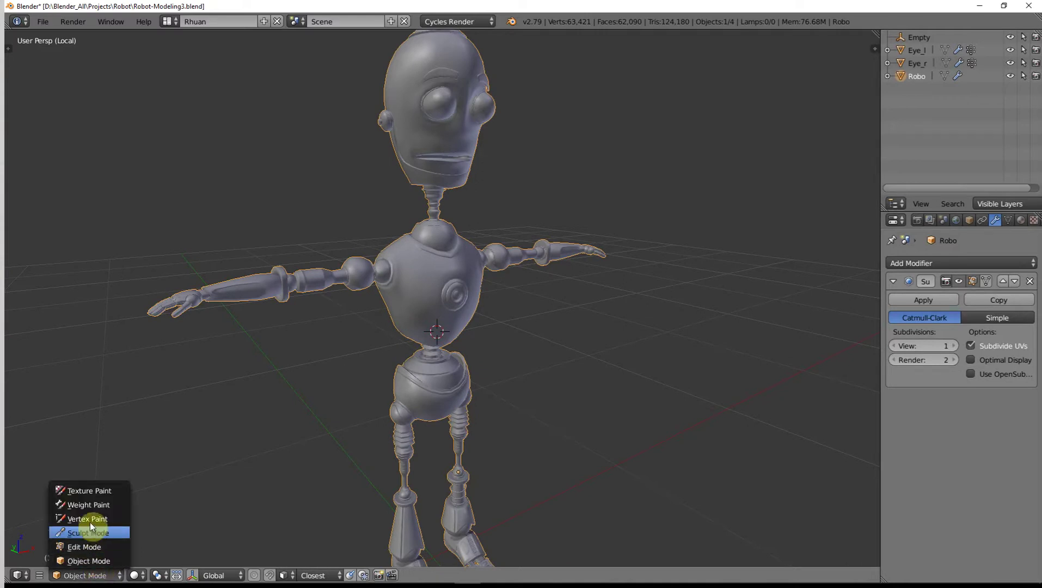
{"action": "left_click", "coordinate": [89, 521]}
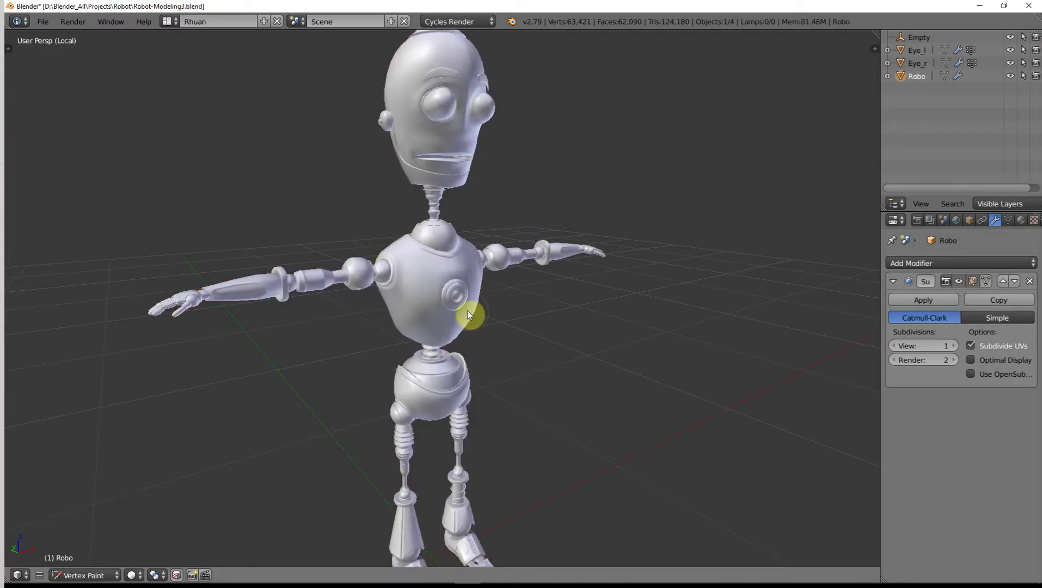
{"action": "left_click", "coordinate": [177, 575]}
{"action": "scroll", "coordinate": [464, 229], "scroll_direction": "up", "scroll_amount": 5}
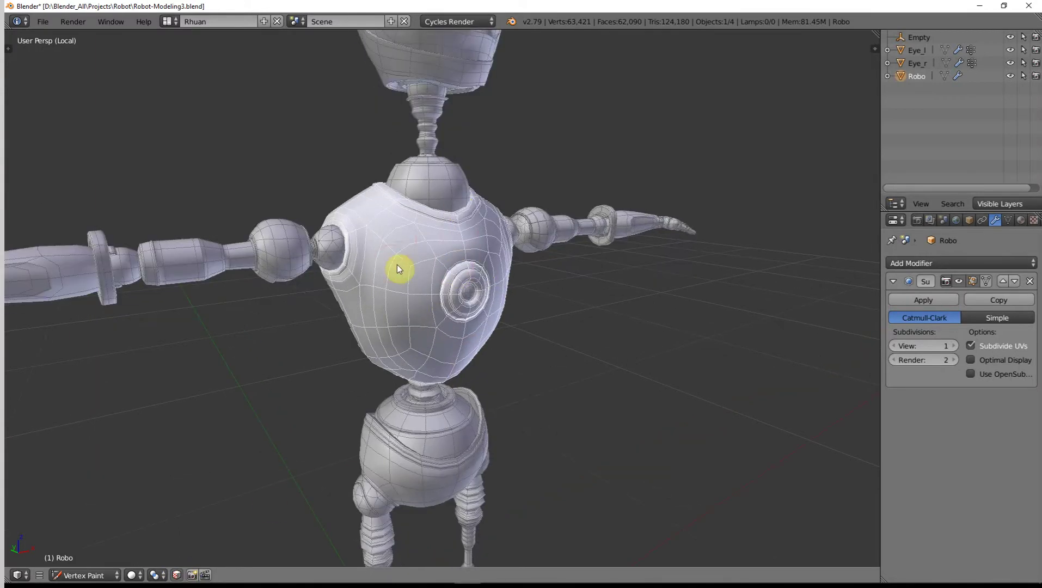
{"action": "middle_click_drag", "start_coordinate": [409, 266], "coordinate": [506, 179]}
{"action": "middle_click_drag", "start_coordinate": [453, 226], "coordinate": [487, 235]}
- Set the brush colour to blue and add it to a new palette
{"action": "key", "text": "t"}
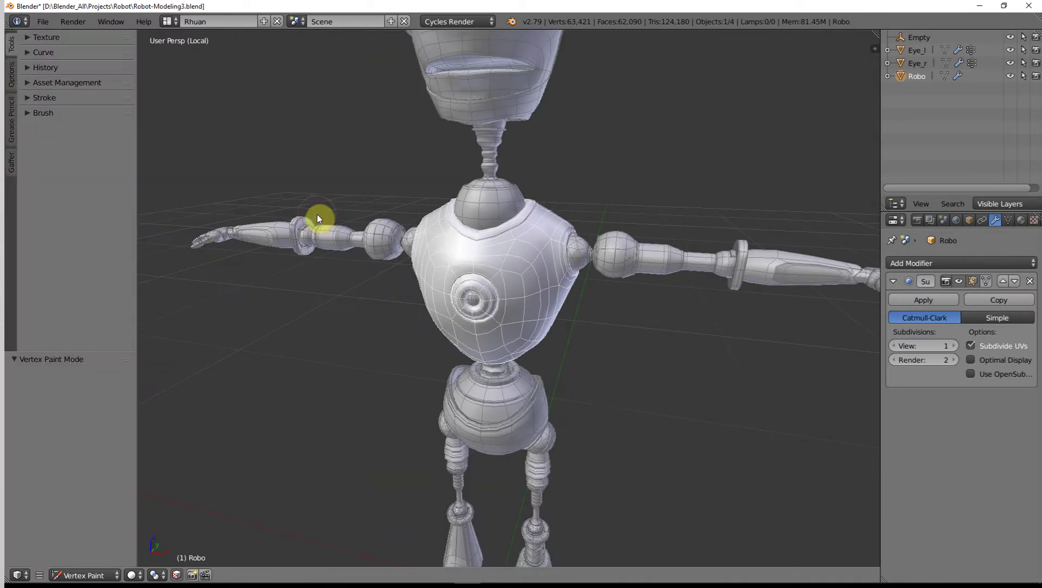
{"action": "left_click", "coordinate": [29, 112]}
{"action": "scroll", "coordinate": [70, 256], "scroll_direction": "down", "scroll_amount": 1}
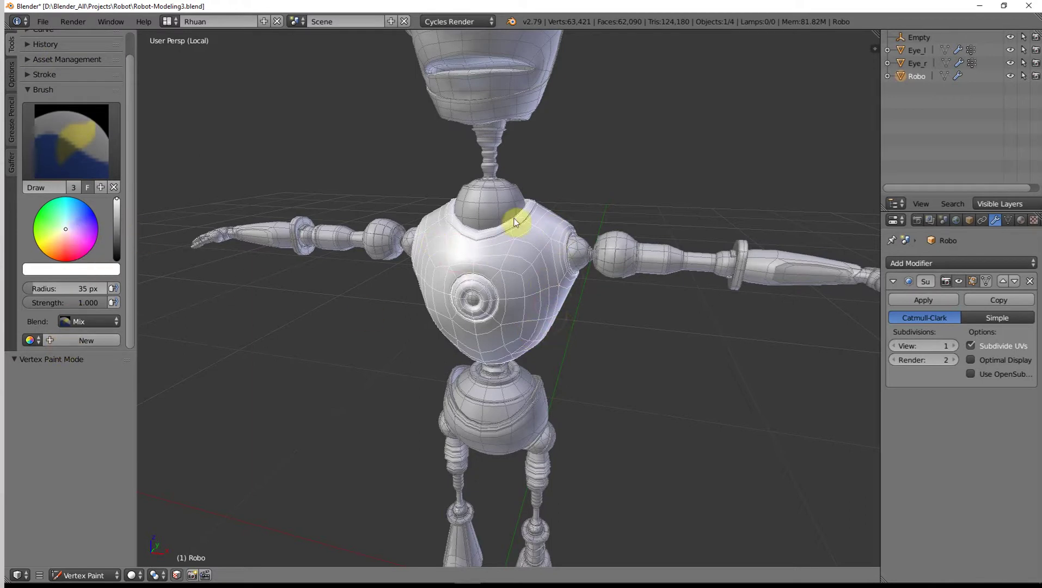
{"action": "left_click_drag", "start_coordinate": [68, 233], "coordinate": [84, 216]}
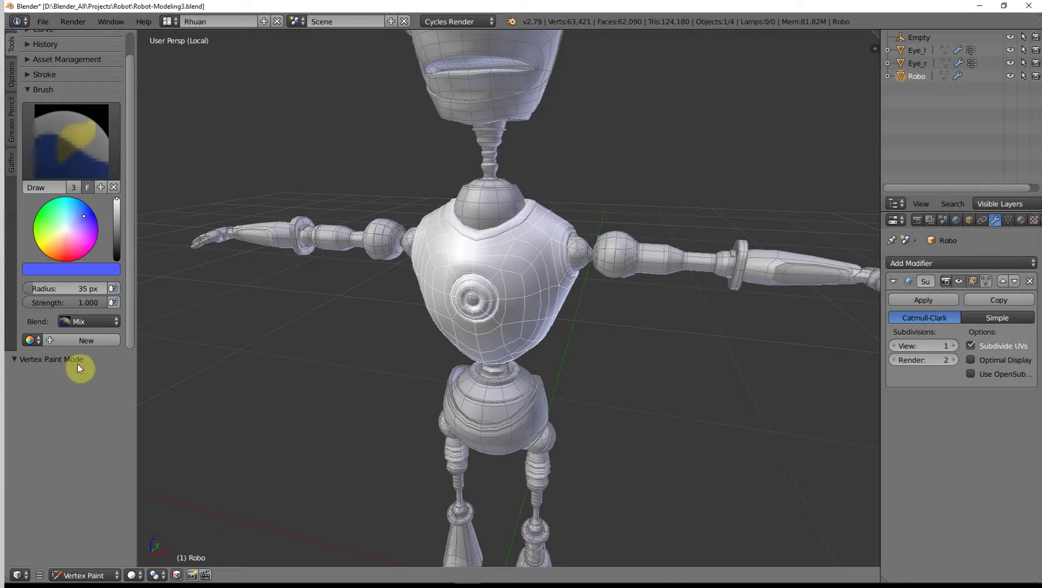
{"action": "left_click", "coordinate": [61, 342]}
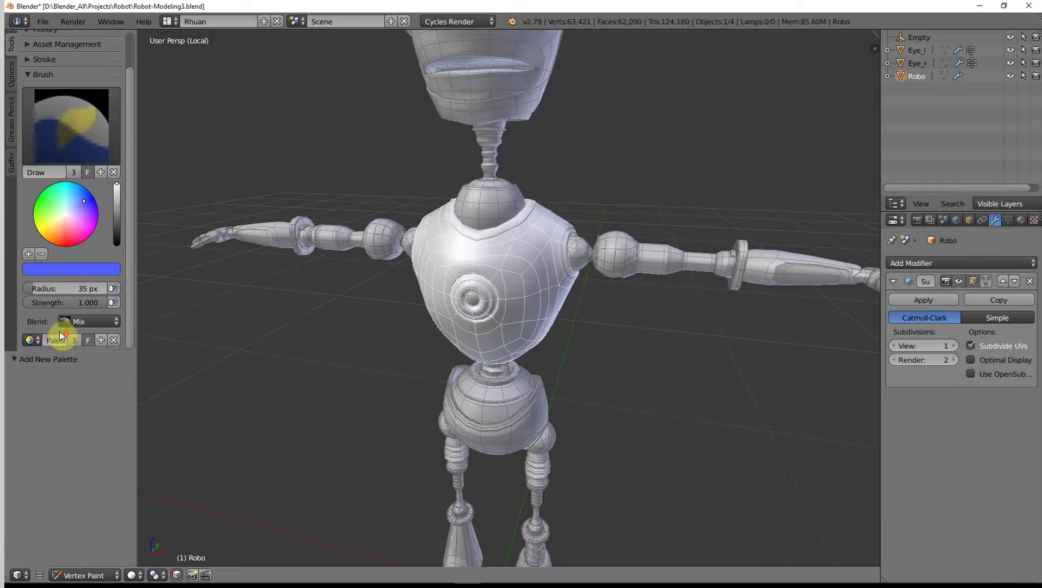
{"action": "left_click", "coordinate": [31, 255]}
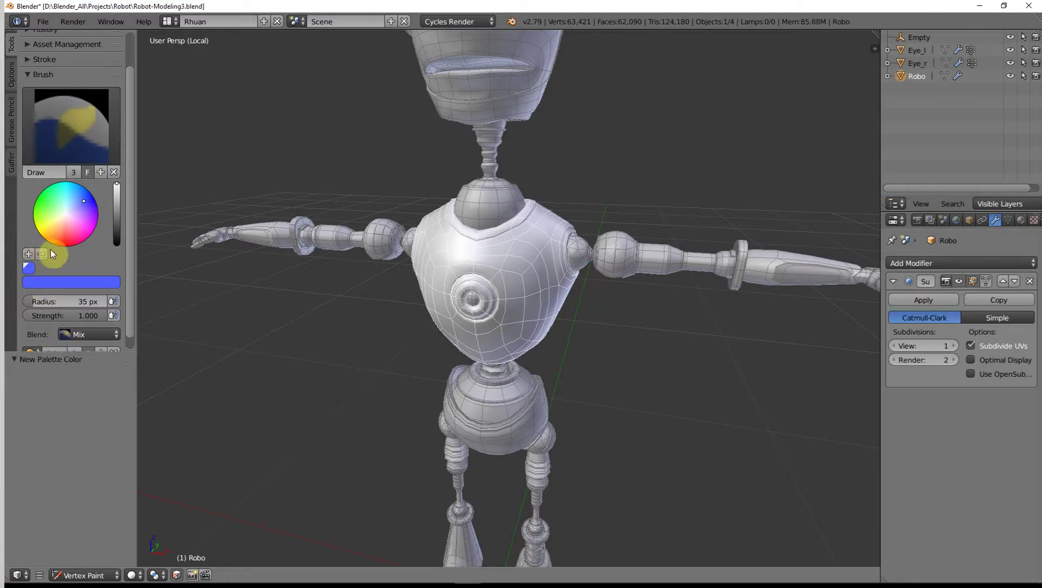
- Change the brush Blend mode from Mix to Add
{"action": "scroll", "coordinate": [66, 259], "scroll_direction": "down", "scroll_amount": 1}
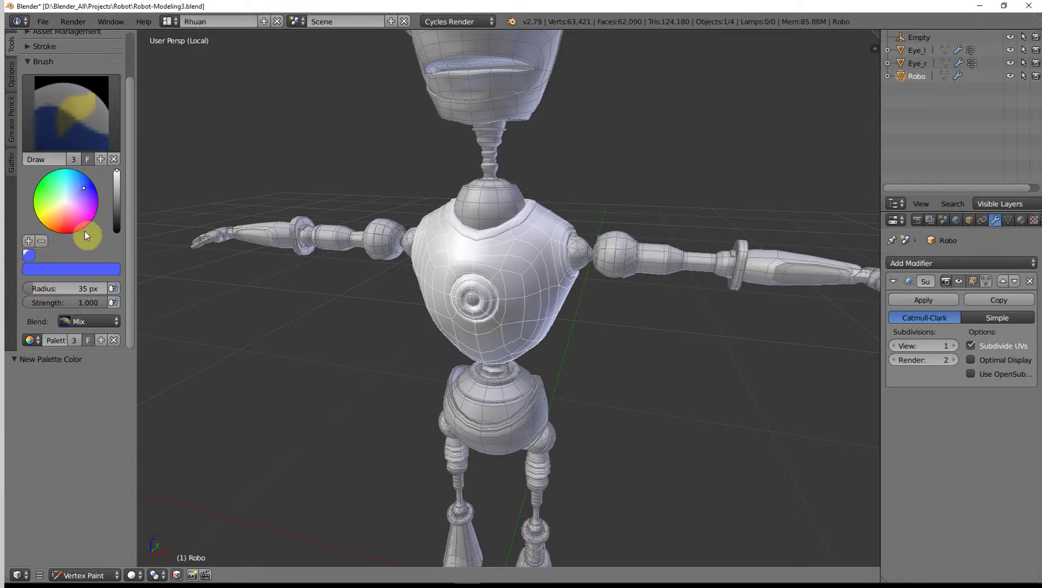
{"action": "left_click", "coordinate": [70, 322]}
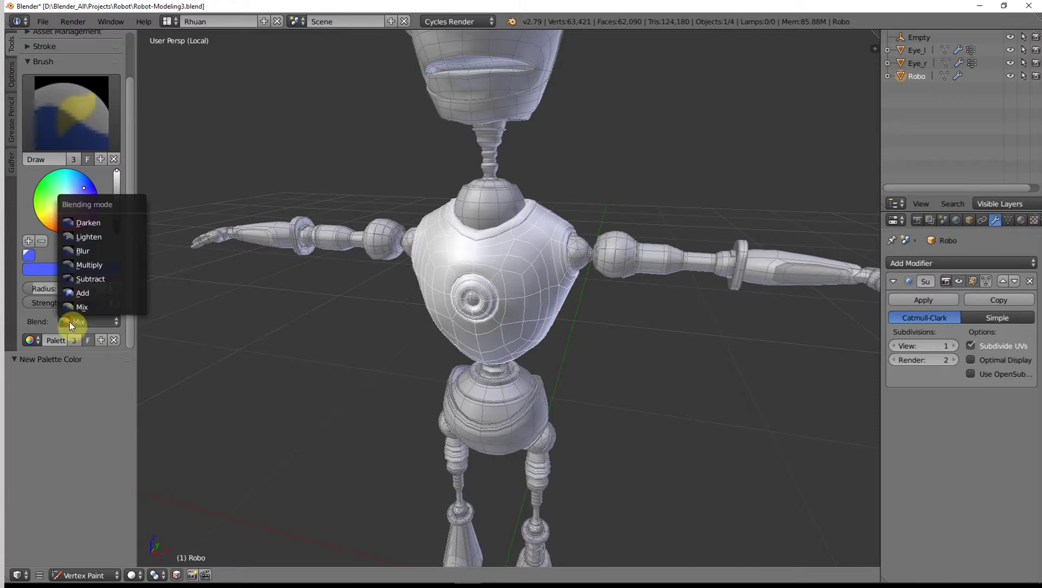
{"action": "left_click", "coordinate": [83, 293]}
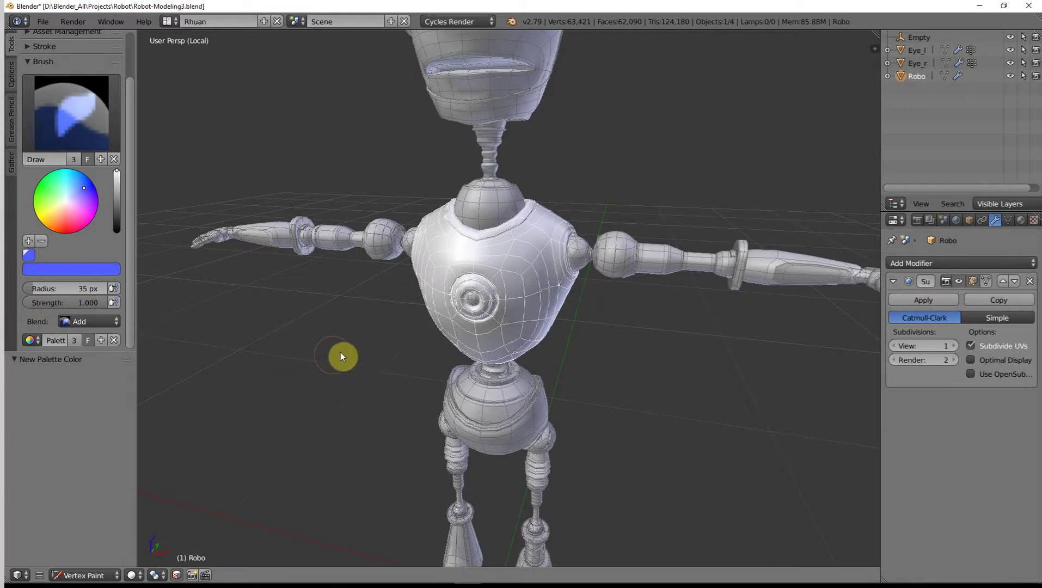
- Undo the stray torso stroke and face selection change
{"action": "middle_click_drag", "start_coordinate": [395, 346], "coordinate": [442, 341]}
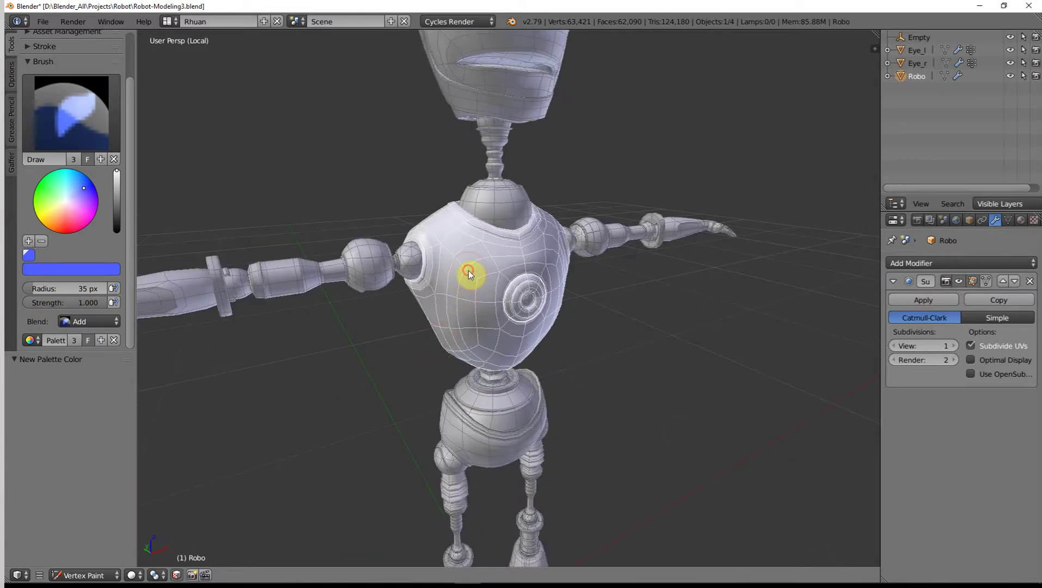
{"action": "left_click_drag", "start_coordinate": [468, 271], "coordinate": [447, 331]}
{"action": "right_click", "coordinate": [544, 309]}
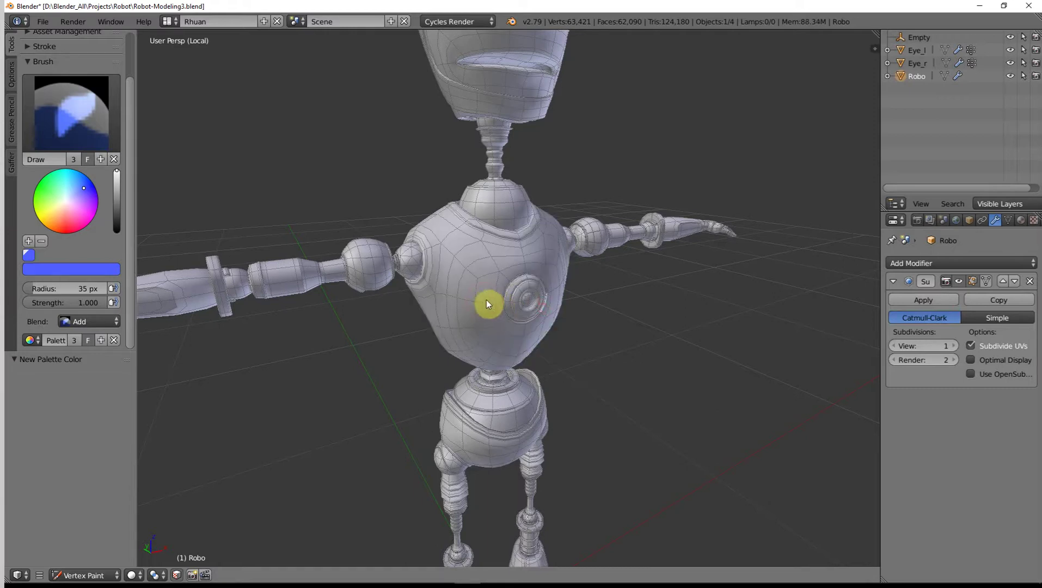
{"action": "middle_click_drag", "start_coordinate": [524, 287], "coordinate": [478, 279]}
{"action": "key", "text": "ctrl+z"}
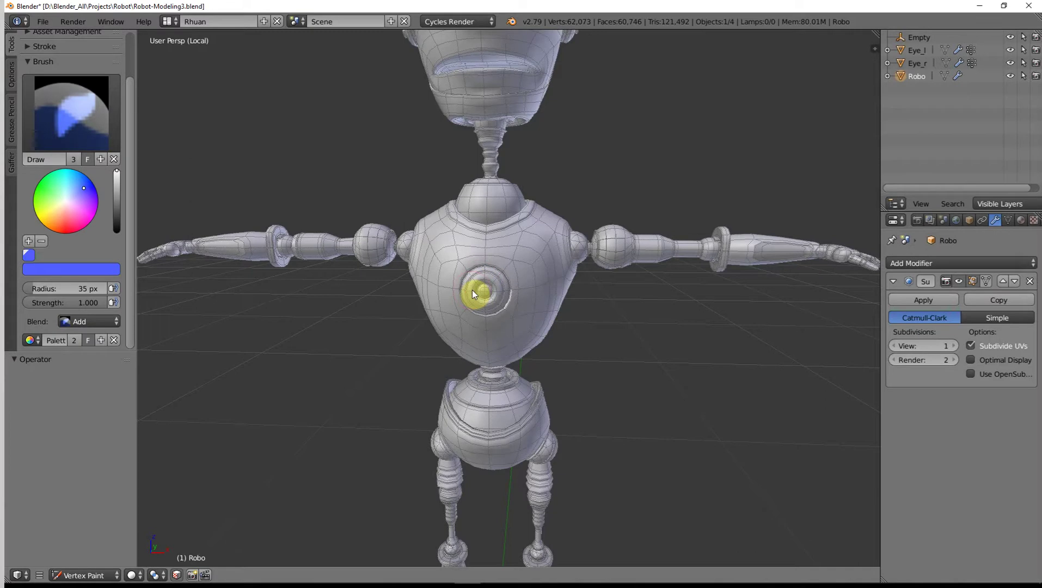
{"action": "key", "text": "ctrl+z"}
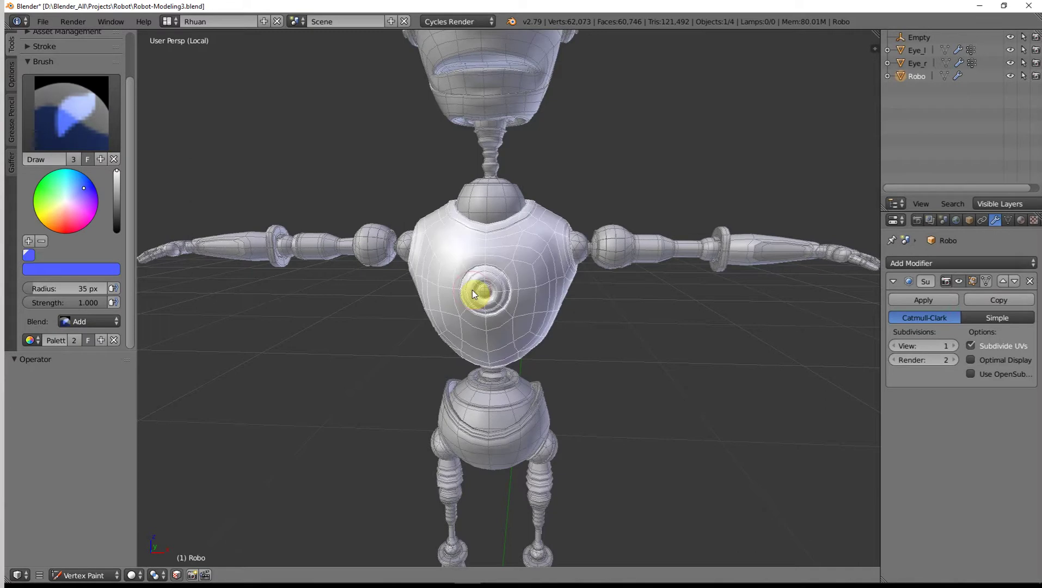
- Switch to the Mix brush at strength 1.000 with the blue swatch and start painting
{"action": "left_click", "coordinate": [92, 118]}
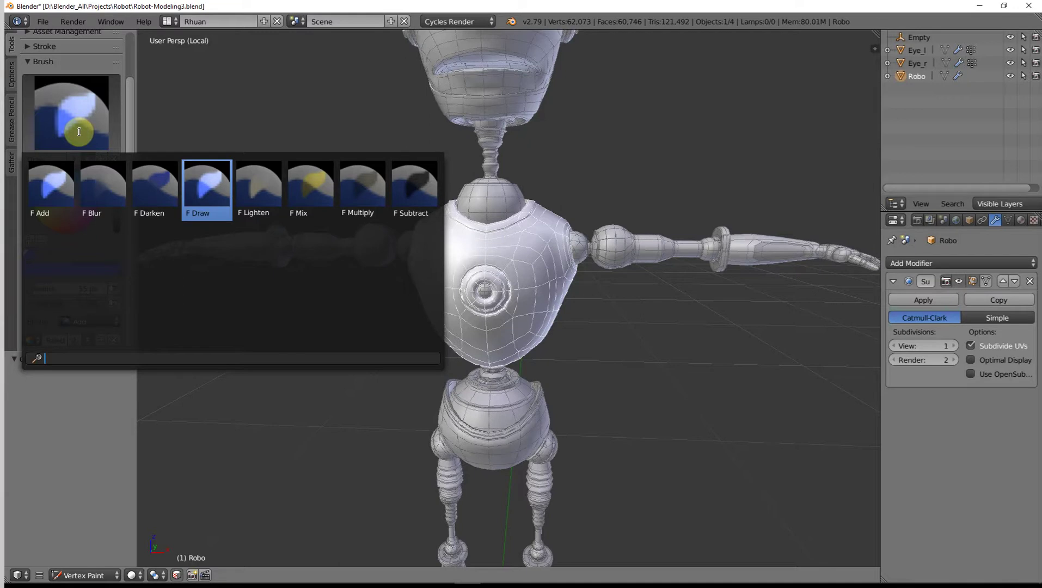
{"action": "left_click", "coordinate": [324, 208]}
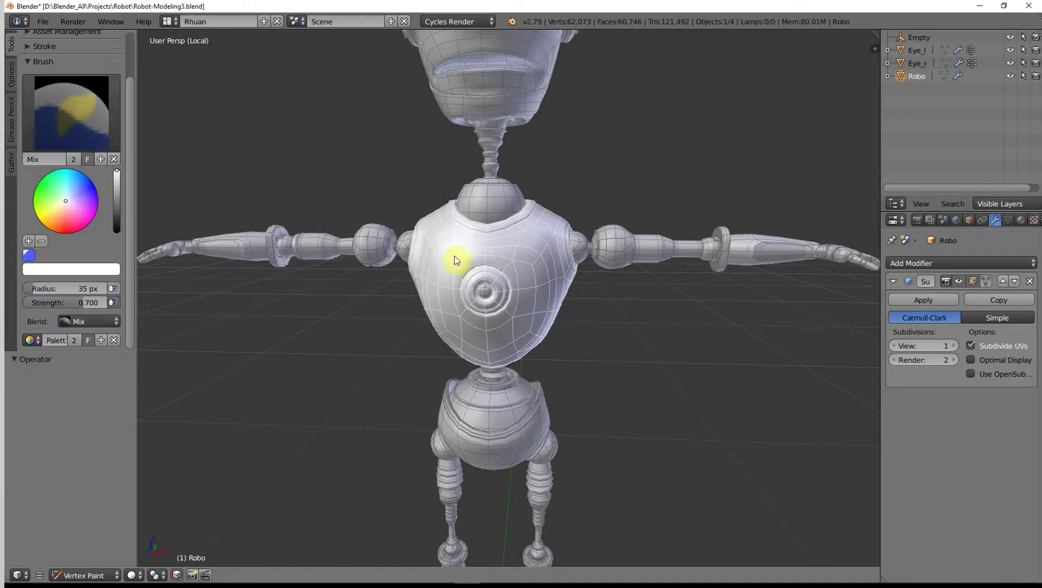
{"action": "mouse_move", "coordinate": [443, 253]}
{"action": "left_mouse_down"}
{"action": "mouse_move", "coordinate": [446, 308]}
{"action": "mouse_move", "coordinate": [460, 261]}
{"action": "mouse_move", "coordinate": [444, 308]}
{"action": "left_mouse_up"}
{"action": "left_click_drag", "start_coordinate": [70, 303], "coordinate": [104, 303]}
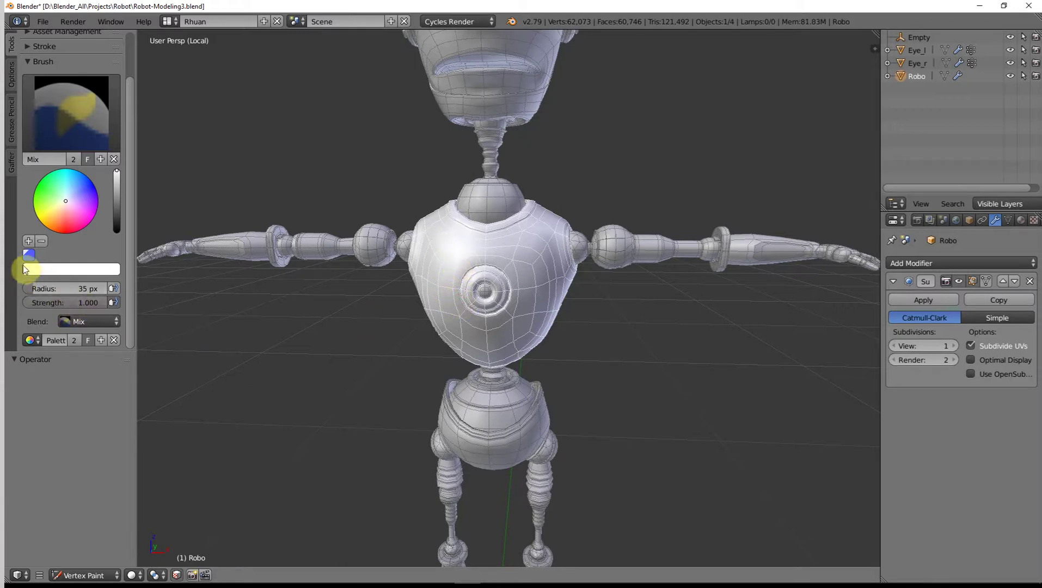
{"action": "left_click", "coordinate": [29, 255]}
{"action": "mouse_move", "coordinate": [481, 291]}
{"action": "left_mouse_down"}
{"action": "mouse_move", "coordinate": [441, 297]}
{"action": "mouse_move", "coordinate": [446, 266]}
{"action": "mouse_move", "coordinate": [437, 288]}
{"action": "mouse_move", "coordinate": [472, 260]}
{"action": "mouse_move", "coordinate": [516, 270]}
{"action": "mouse_move", "coordinate": [465, 299]}
{"action": "mouse_move", "coordinate": [479, 331]}
{"action": "mouse_move", "coordinate": [498, 326]}
{"action": "mouse_move", "coordinate": [516, 280]}
{"action": "mouse_move", "coordinate": [520, 302]}
{"action": "mouse_move", "coordinate": [536, 282]}
{"action": "mouse_move", "coordinate": [532, 344]}
{"action": "mouse_move", "coordinate": [519, 335]}
{"action": "mouse_move", "coordinate": [518, 303]}
{"action": "left_mouse_up"}
- Keep the blend mode at Mix and set the brush radius to 177 px
{"action": "middle_click_drag", "start_coordinate": [572, 338], "coordinate": [642, 343]}
{"action": "left_click", "coordinate": [98, 320]}
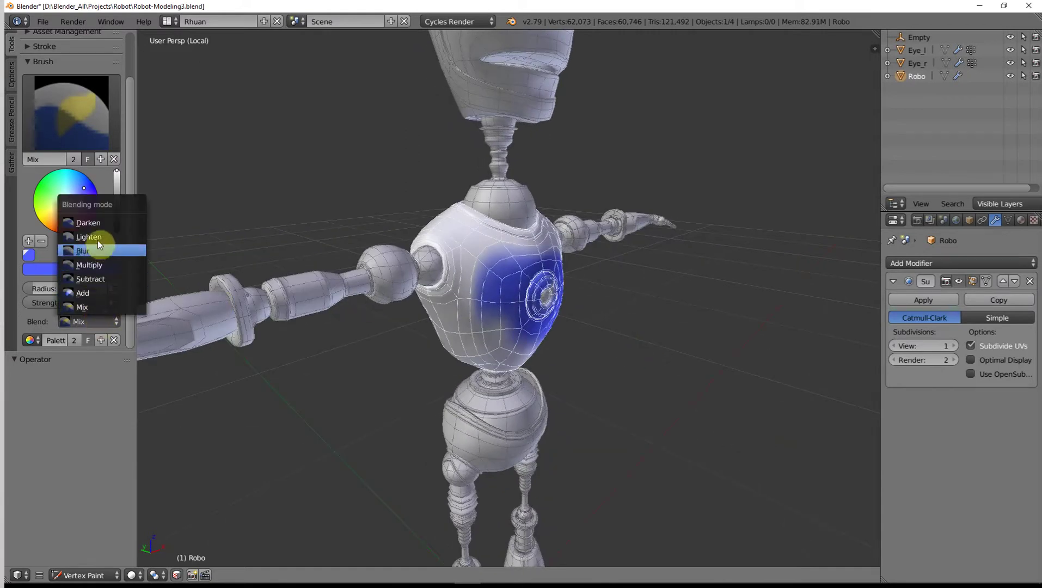
{"action": "left_click", "coordinate": [102, 310]}
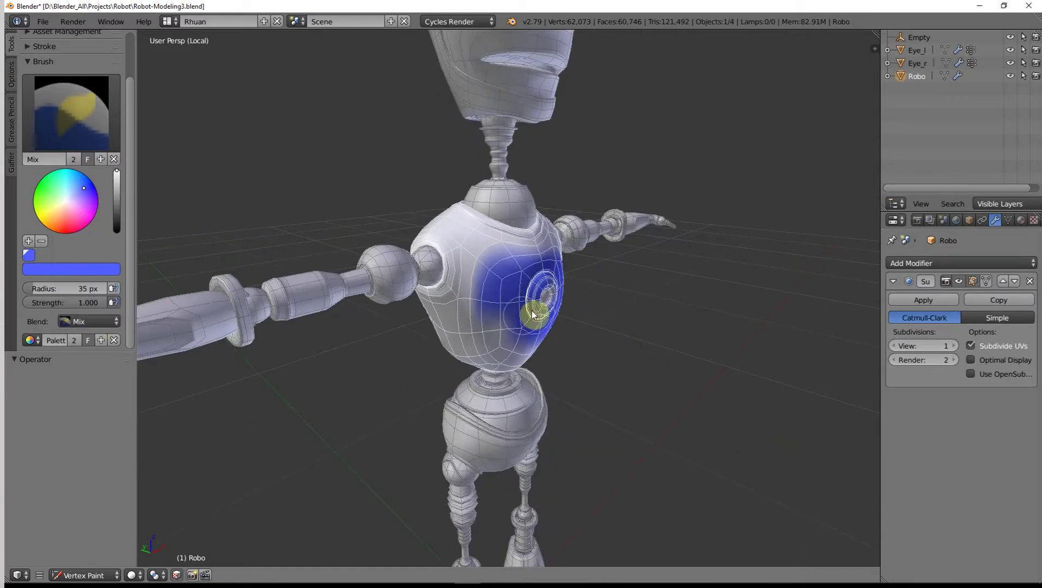
{"action": "scroll", "coordinate": [534, 310], "scroll_direction": "down", "scroll_amount": 4}
{"action": "key", "text": "f"}
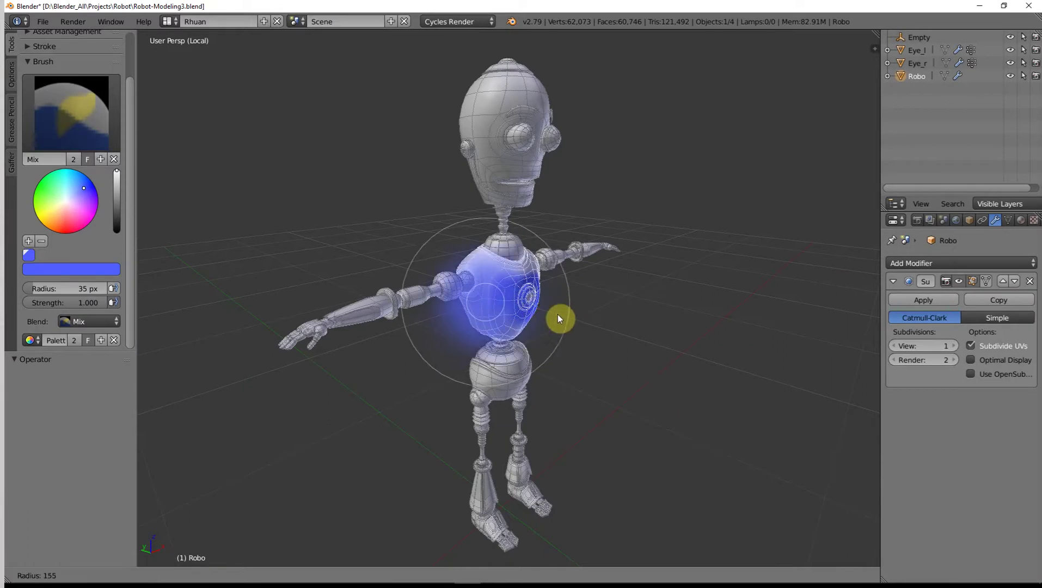
{"action": "left_click", "coordinate": [580, 323]}
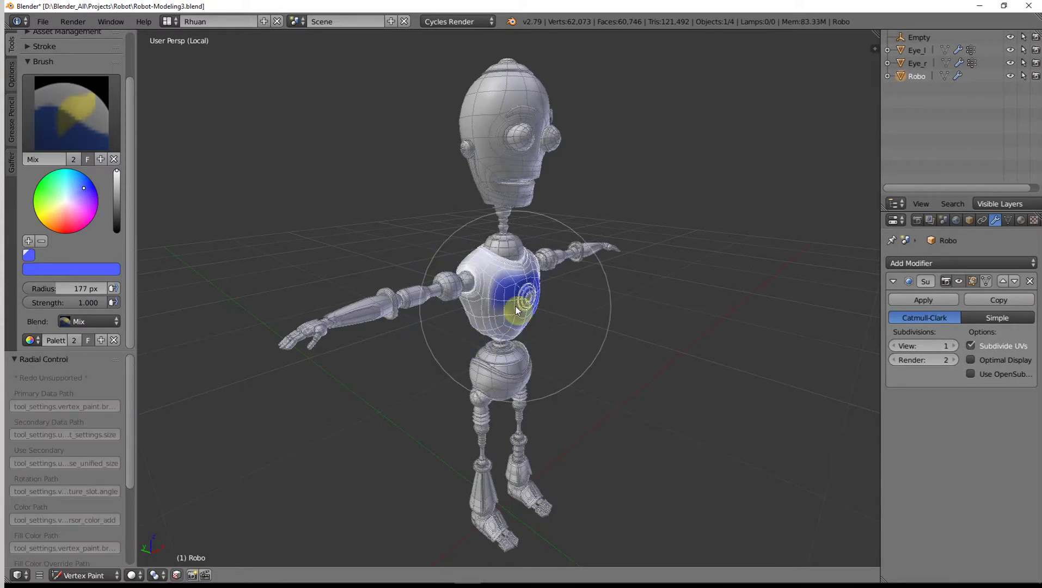
- Paint the whole torso solid blue and check its back in other shading modes
{"action": "key", "text": "z"}
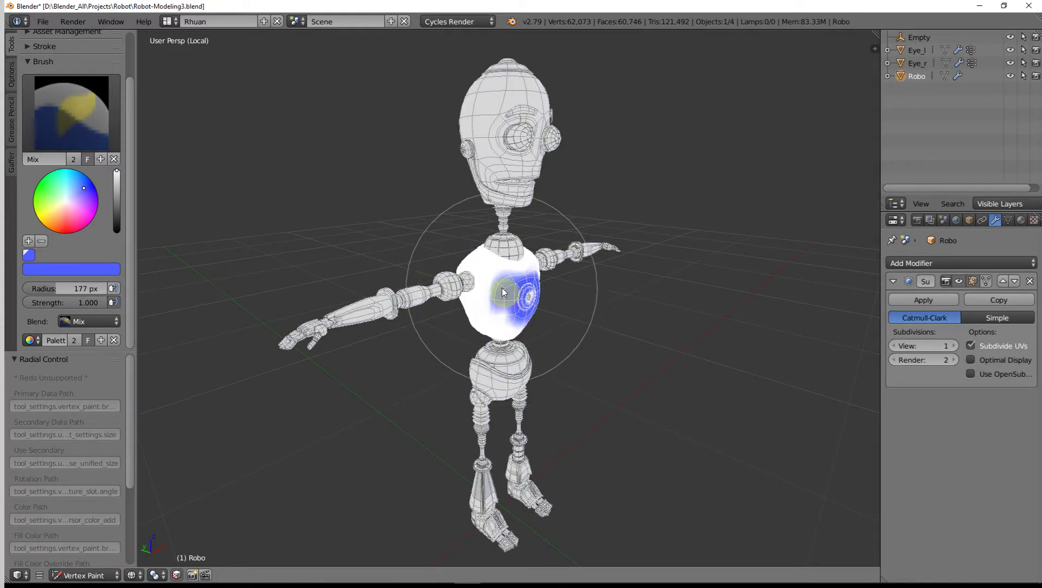
{"action": "mouse_move", "coordinate": [502, 293]}
{"action": "left_mouse_down"}
{"action": "mouse_move", "coordinate": [495, 277]}
{"action": "mouse_move", "coordinate": [516, 326]}
{"action": "mouse_move", "coordinate": [468, 258]}
{"action": "mouse_move", "coordinate": [539, 309]}
{"action": "mouse_move", "coordinate": [456, 326]}
{"action": "mouse_move", "coordinate": [476, 267]}
{"action": "mouse_move", "coordinate": [583, 322]}
{"action": "left_mouse_up"}
{"action": "mouse_move", "coordinate": [583, 322]}
{"action": "middle_mouse_down"}
{"action": "mouse_move", "coordinate": [807, 326]}
{"action": "mouse_move", "coordinate": [730, 337]}
{"action": "mouse_move", "coordinate": [510, 337]}
{"action": "mouse_move", "coordinate": [544, 318]}
{"action": "mouse_move", "coordinate": [756, 351]}
{"action": "mouse_move", "coordinate": [707, 357]}
{"action": "middle_mouse_up"}
{"action": "key", "text": "z"}
{"action": "key", "text": "z"}
{"action": "mouse_move", "coordinate": [531, 280]}
{"action": "left_mouse_down"}
{"action": "mouse_move", "coordinate": [504, 242]}
{"action": "mouse_move", "coordinate": [517, 349]}
{"action": "mouse_move", "coordinate": [449, 285]}
{"action": "mouse_move", "coordinate": [532, 290]}
{"action": "left_mouse_up"}
{"action": "middle_click_drag", "start_coordinate": [533, 290], "coordinate": [163, 367]}
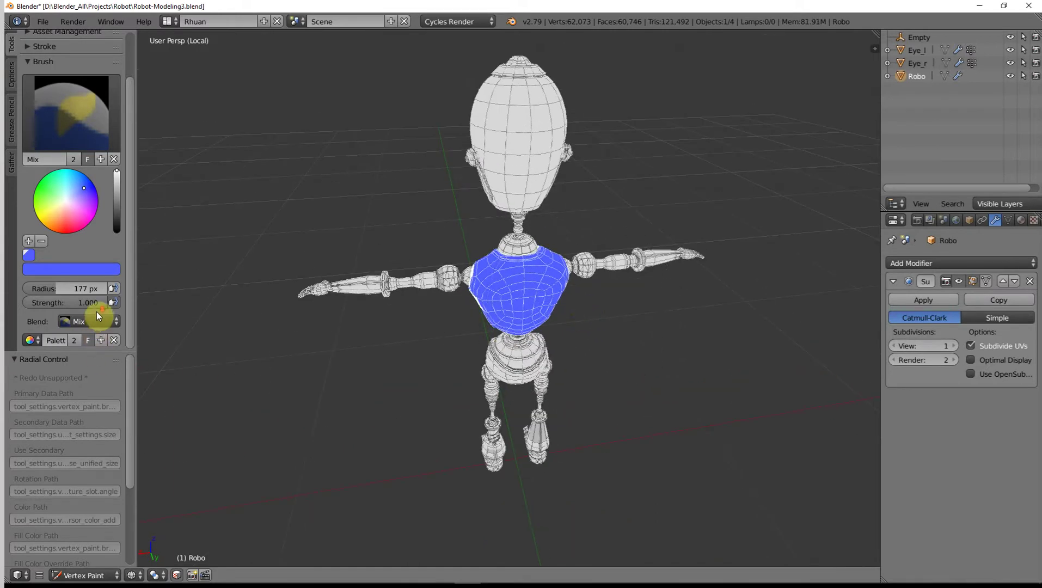
- Browse the Options tab's painting, overlay and appearance panels, then expand the Stroke panel under Tools
{"action": "scroll", "coordinate": [64, 66], "scroll_direction": "up", "scroll_amount": 3}
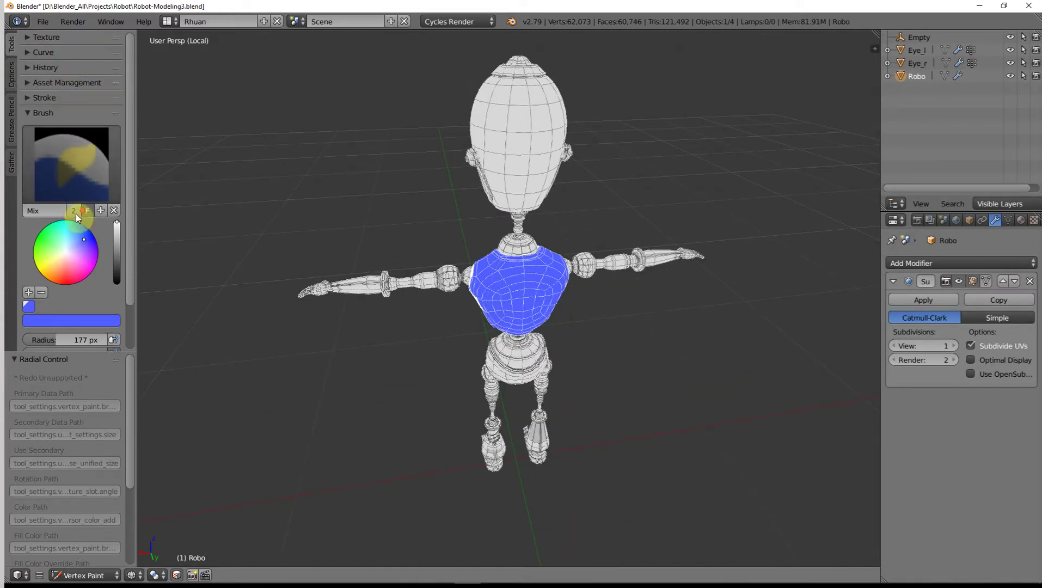
{"action": "scroll", "coordinate": [76, 213], "scroll_direction": "down", "scroll_amount": 3}
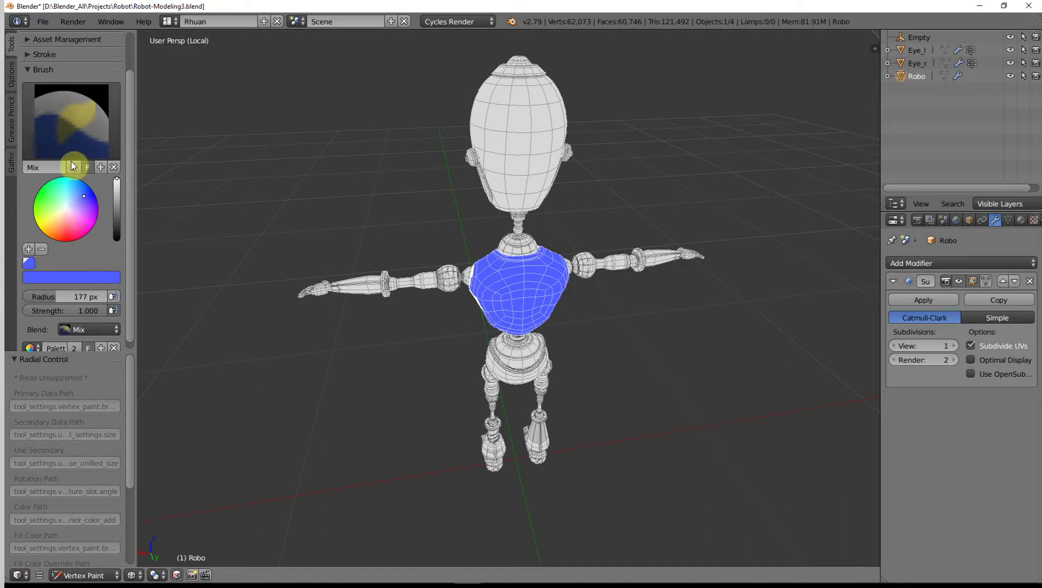
{"action": "left_click", "coordinate": [12, 75]}
{"action": "left_click", "coordinate": [25, 67]}
{"action": "left_click", "coordinate": [23, 66]}
{"action": "left_click", "coordinate": [25, 52]}
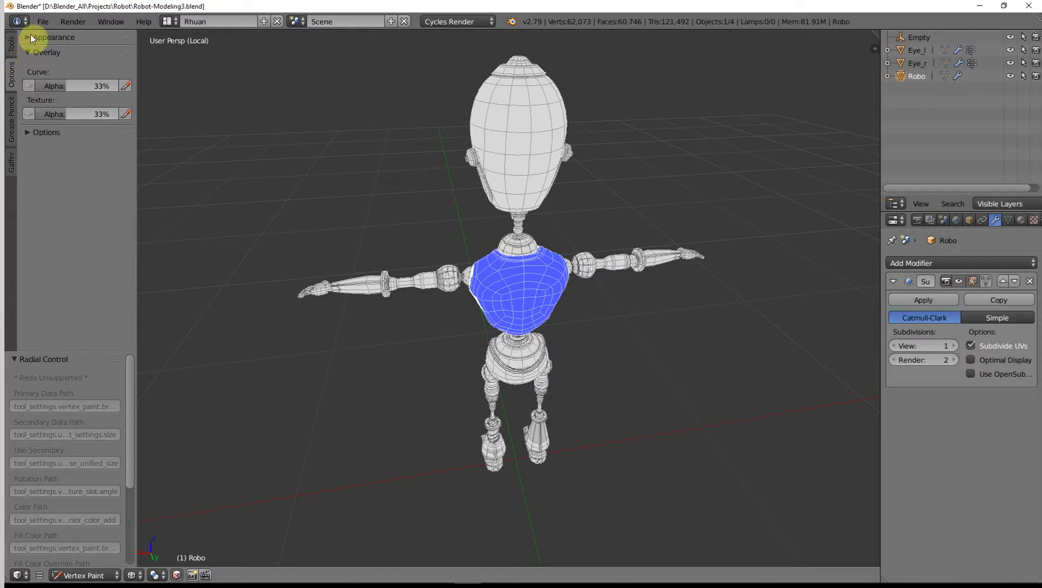
{"action": "left_click", "coordinate": [27, 37]}
{"action": "left_click", "coordinate": [27, 37]}
{"action": "left_click", "coordinate": [13, 45]}
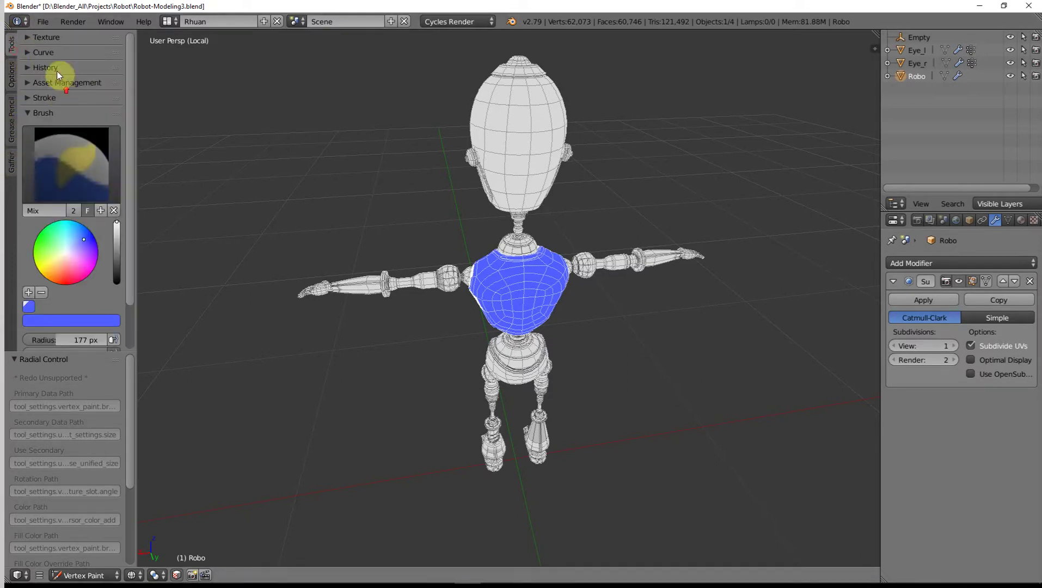
{"action": "left_click", "coordinate": [29, 92]}
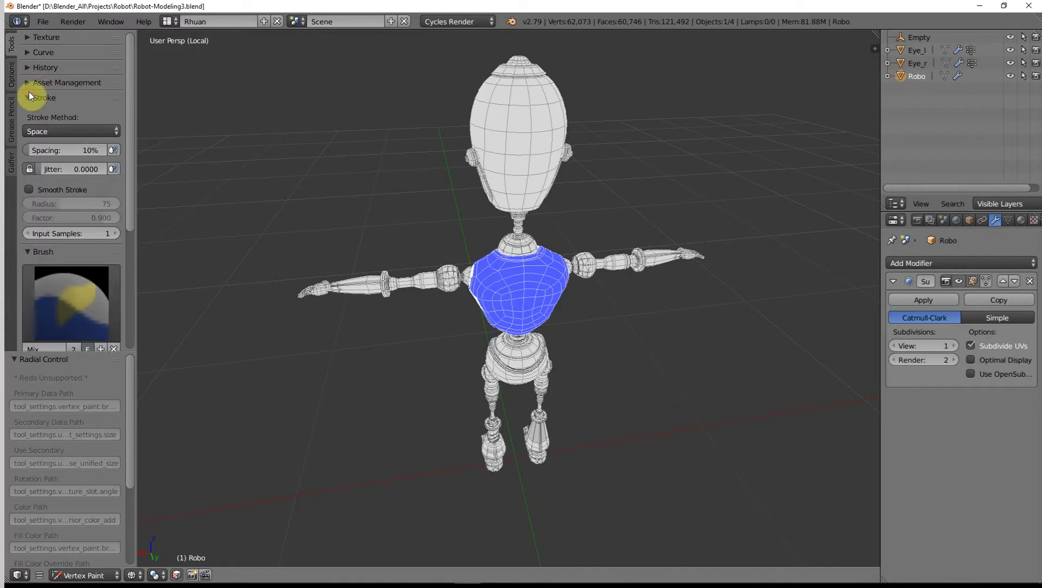
- Paint the remaining white patches on the torso's side and bottom blue
{"action": "scroll", "coordinate": [495, 289], "scroll_direction": "up", "scroll_amount": 4}
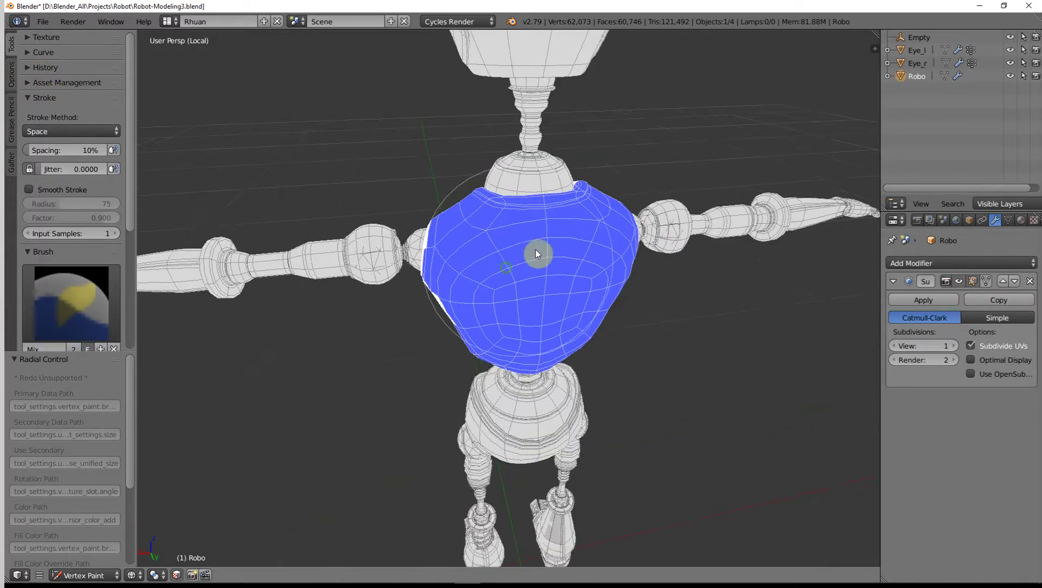
{"action": "middle_click_drag", "start_coordinate": [542, 249], "coordinate": [475, 284]}
{"action": "mouse_move", "coordinate": [474, 281]}
{"action": "left_mouse_down"}
{"action": "mouse_move", "coordinate": [453, 203]}
{"action": "mouse_move", "coordinate": [551, 379]}
{"action": "mouse_move", "coordinate": [509, 348]}
{"action": "left_mouse_up"}
{"action": "middle_click_drag", "start_coordinate": [510, 348], "coordinate": [542, 333]}
{"action": "mouse_move", "coordinate": [542, 333]}
{"action": "left_mouse_down"}
{"action": "mouse_move", "coordinate": [488, 367]}
{"action": "mouse_move", "coordinate": [489, 353]}
{"action": "mouse_move", "coordinate": [548, 346]}
{"action": "left_mouse_up"}
{"action": "mouse_move", "coordinate": [549, 346]}
{"action": "middle_mouse_down"}
{"action": "mouse_move", "coordinate": [693, 344]}
{"action": "mouse_move", "coordinate": [568, 356]}
{"action": "middle_mouse_up"}
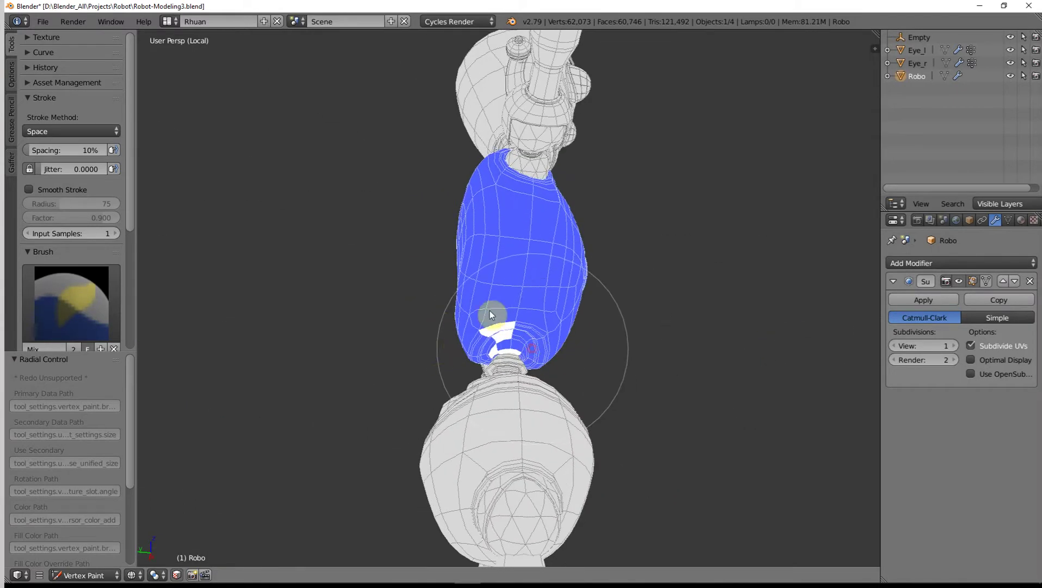
{"action": "left_click_drag", "start_coordinate": [488, 321], "coordinate": [515, 361]}
{"action": "mouse_move", "coordinate": [619, 289]}
{"action": "middle_mouse_down"}
{"action": "mouse_move", "coordinate": [379, 365]}
{"action": "mouse_move", "coordinate": [480, 314]}
{"action": "middle_mouse_up"}
- Check the torso's coverage from top and front views, then enter Edit Mode
{"action": "scroll", "coordinate": [480, 314], "scroll_direction": "up", "scroll_amount": 3}
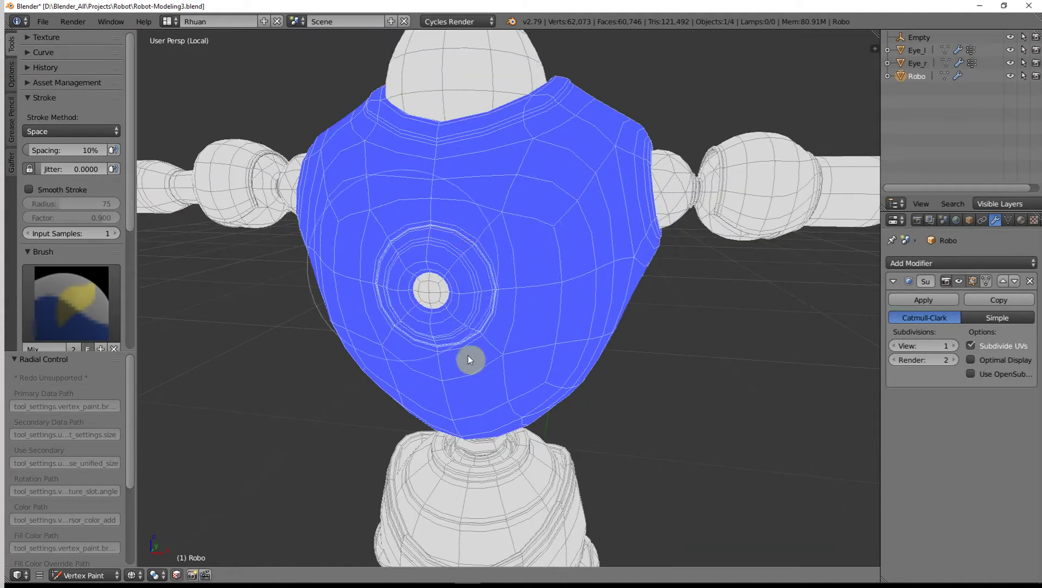
{"action": "scroll", "coordinate": [504, 189], "scroll_direction": "down", "scroll_amount": 4}
{"action": "middle_click_drag", "start_coordinate": [514, 216], "coordinate": [578, 279]}
{"action": "mouse_move", "coordinate": [521, 240]}
{"action": "middle_mouse_down"}
{"action": "mouse_move", "coordinate": [526, 269]}
{"action": "mouse_move", "coordinate": [449, 263]}
{"action": "middle_mouse_up"}
{"action": "mouse_move", "coordinate": [523, 265]}
{"action": "middle_mouse_down"}
{"action": "mouse_move", "coordinate": [677, 267]}
{"action": "mouse_move", "coordinate": [643, 256]}
{"action": "middle_mouse_up"}
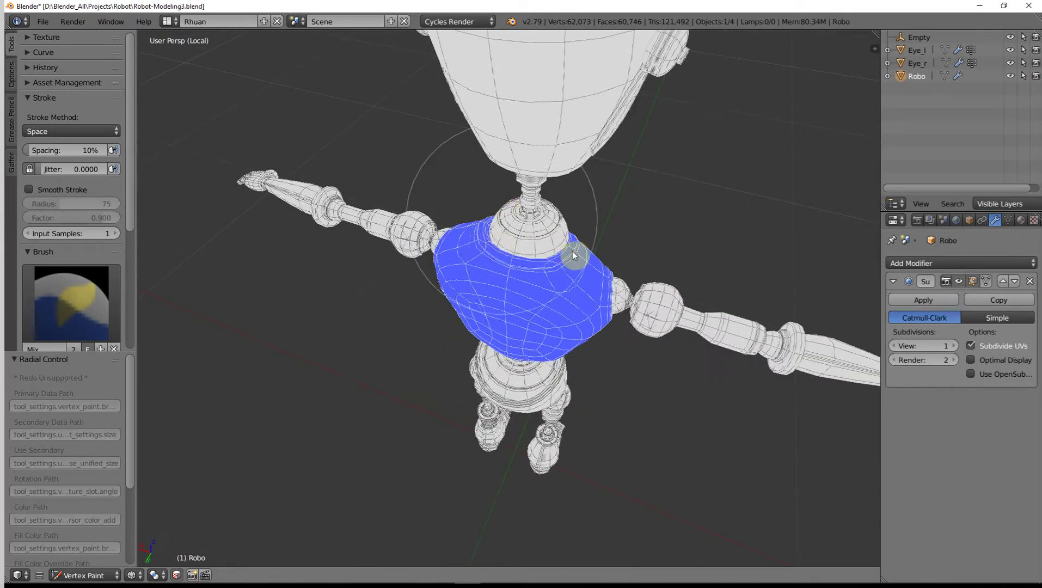
{"action": "mouse_move", "coordinate": [498, 353]}
{"action": "middle_mouse_down"}
{"action": "mouse_move", "coordinate": [624, 281]}
{"action": "mouse_move", "coordinate": [691, 295]}
{"action": "mouse_move", "coordinate": [516, 295]}
{"action": "mouse_move", "coordinate": [628, 323]}
{"action": "middle_mouse_up"}
{"action": "key", "text": "Tab"}
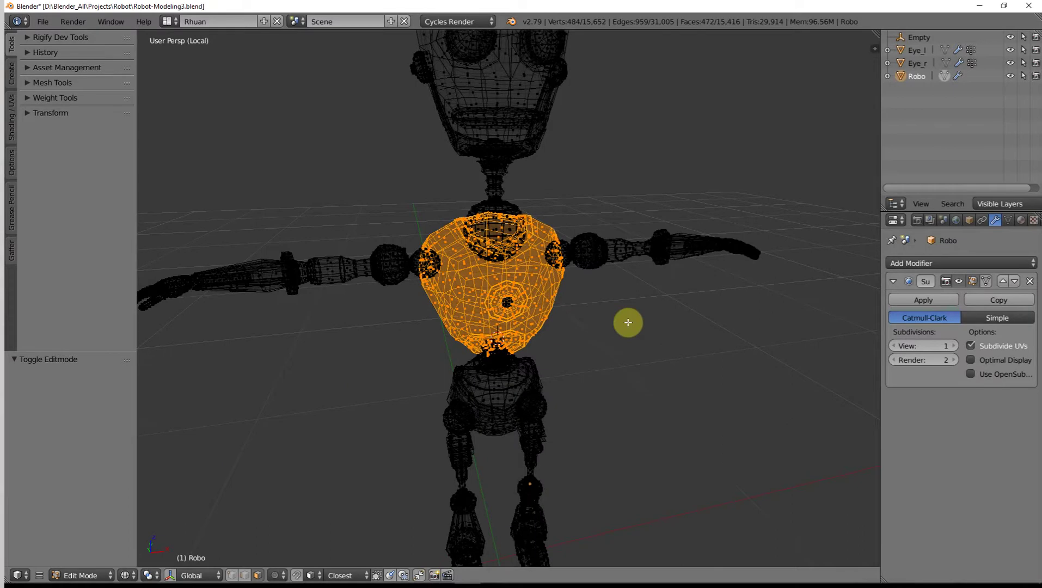
- Hide everything but the torso, select it with L, and paint its white patches blue
{"action": "key", "text": "ctrl+i"}
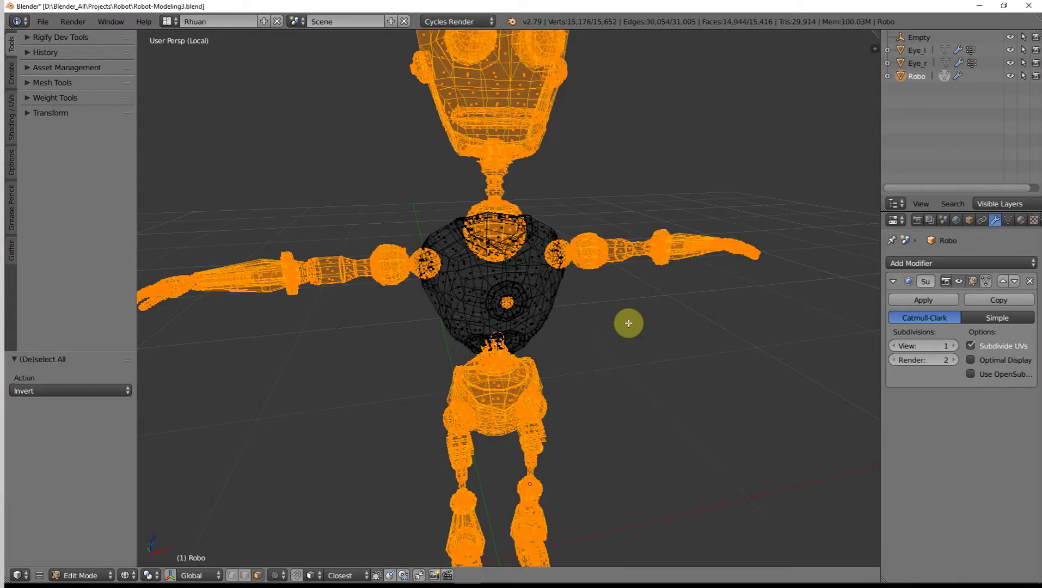
{"action": "key", "text": "h"}
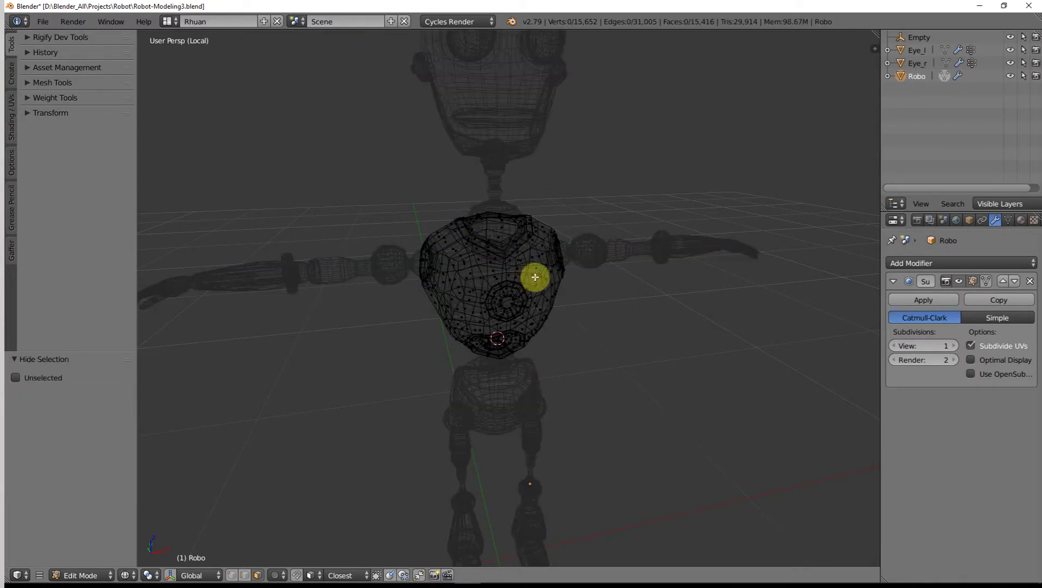
{"action": "key", "text": "l"}
{"action": "key", "text": "Tab"}
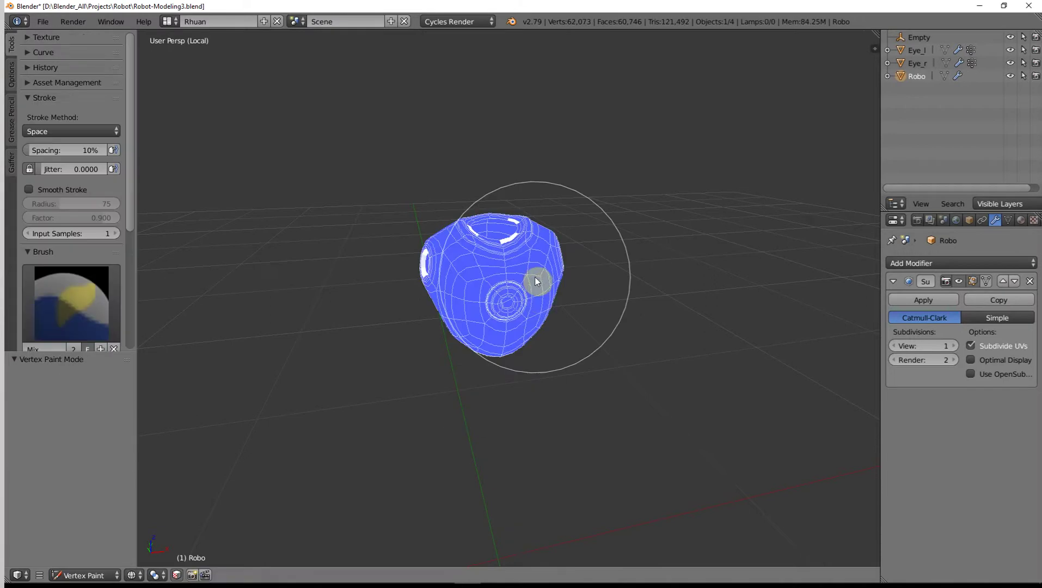
{"action": "scroll", "coordinate": [524, 299], "scroll_direction": "up", "scroll_amount": 2}
{"action": "middle_click_drag", "start_coordinate": [524, 257], "coordinate": [535, 290]}
{"action": "mouse_move", "coordinate": [521, 220]}
{"action": "left_mouse_down"}
{"action": "mouse_move", "coordinate": [512, 179]}
{"action": "mouse_move", "coordinate": [402, 286]}
{"action": "mouse_move", "coordinate": [388, 254]}
{"action": "mouse_move", "coordinate": [569, 289]}
{"action": "left_mouse_up"}
{"action": "middle_click_drag", "start_coordinate": [570, 290], "coordinate": [549, 300]}
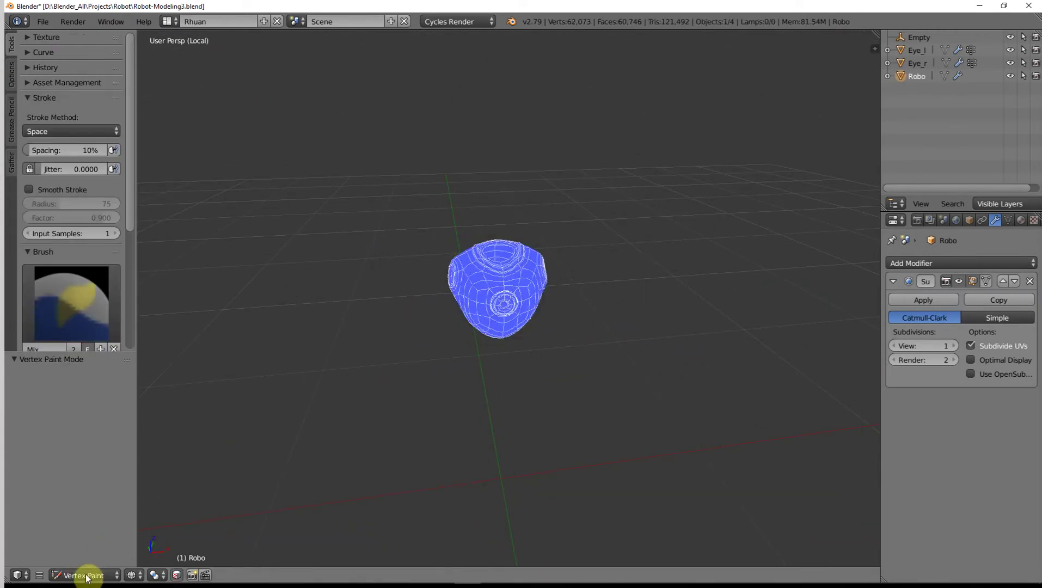
- Return to Object Mode and view the robot in solid shading
{"action": "left_click", "coordinate": [86, 575]}
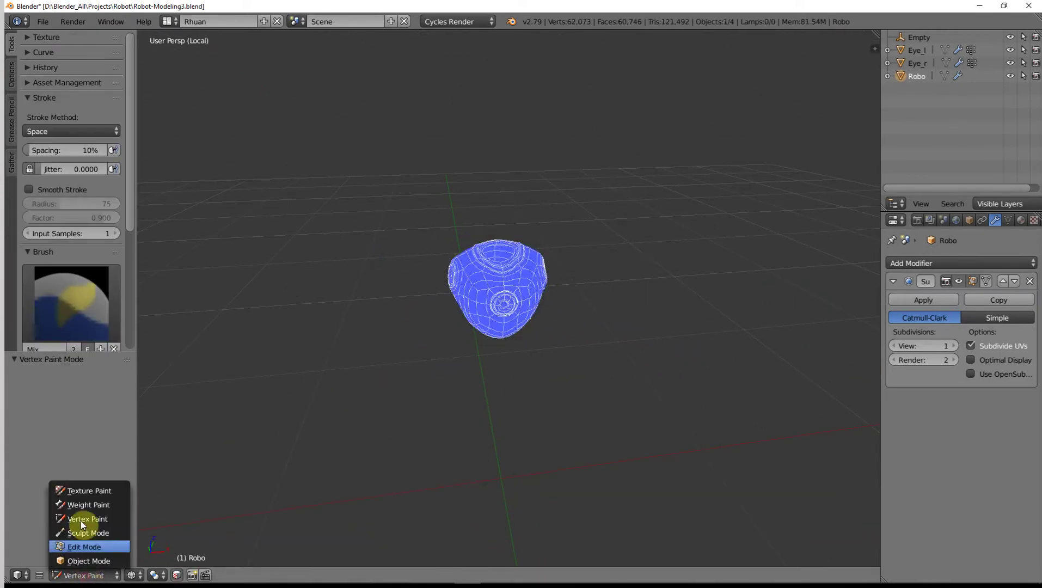
{"action": "left_click", "coordinate": [100, 561]}
{"action": "key", "text": "z"}
{"action": "middle_click_drag", "start_coordinate": [481, 333], "coordinate": [528, 310]}
{"action": "scroll", "coordinate": [528, 310], "scroll_direction": "up", "scroll_amount": 2}
{"action": "mouse_move", "coordinate": [522, 379]}
{"action": "middle_mouse_down"}
{"action": "mouse_move", "coordinate": [559, 282]}
{"action": "mouse_move", "coordinate": [550, 288]}
{"action": "middle_mouse_up"}
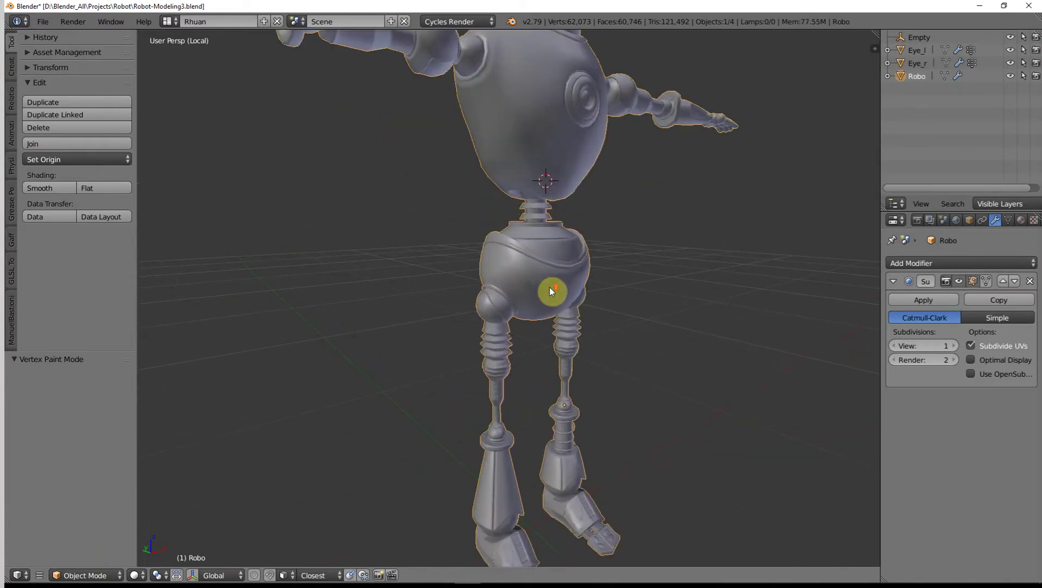
- In Object Data properties, rename the vertex colour layer to Chest-blue
{"action": "left_click", "coordinate": [1008, 221]}
{"action": "left_click", "coordinate": [900, 357]}
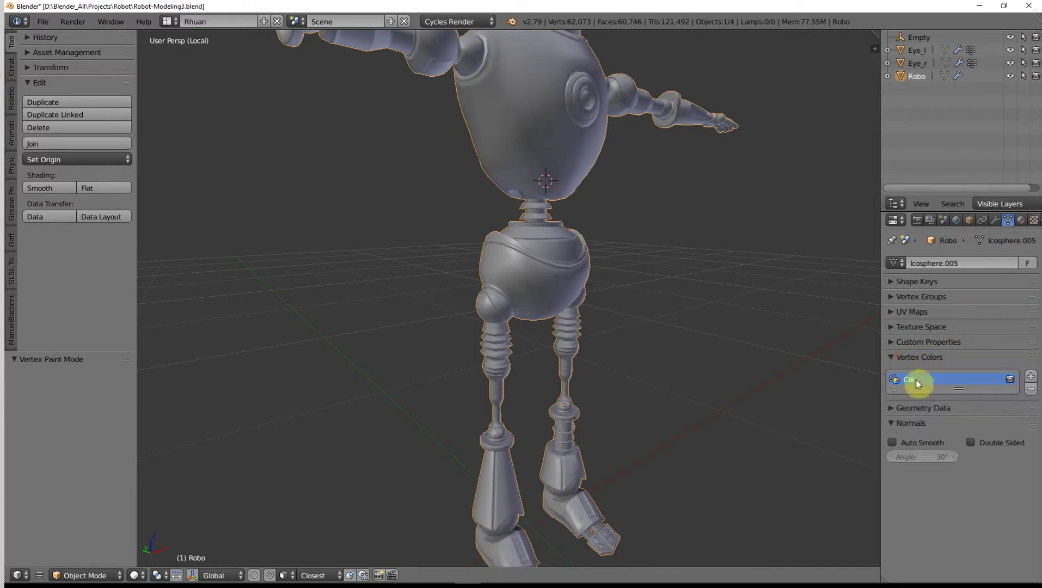
{"action": "type", "text": "Chest-blue"}
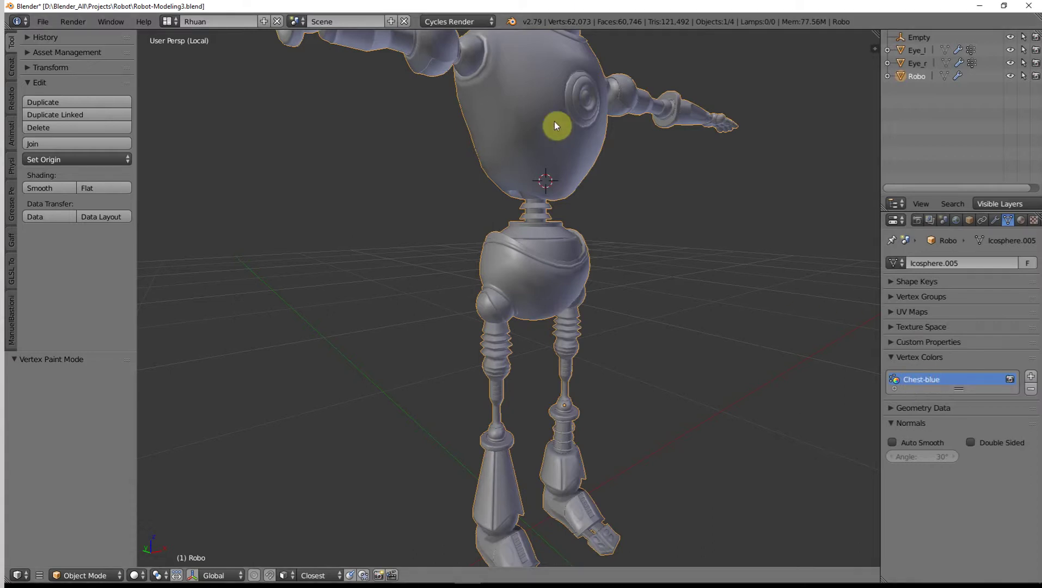
{"action": "middle_click_drag", "start_coordinate": [733, 195], "coordinate": [470, 170]}
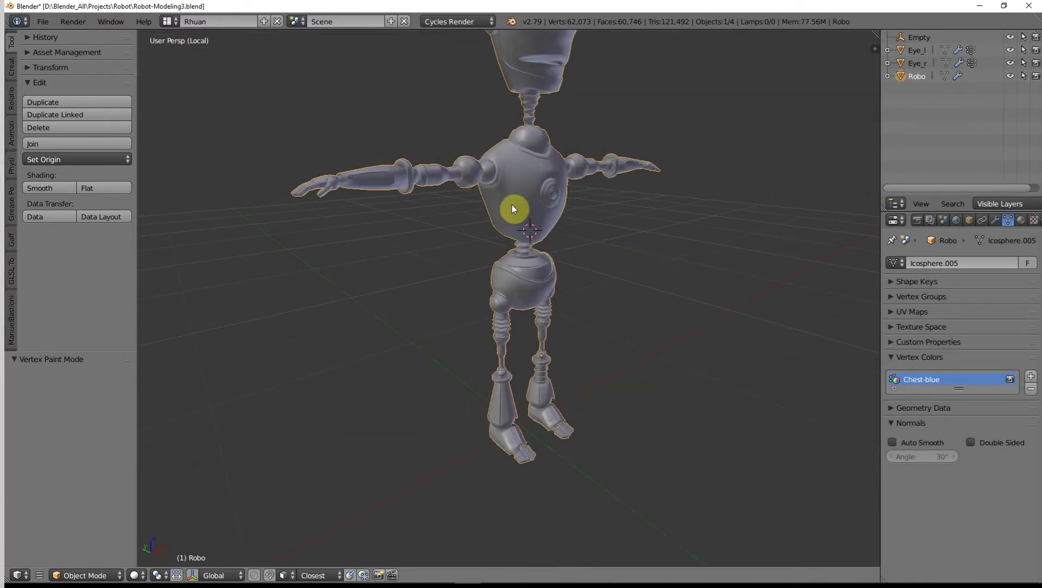
{"action": "scroll", "coordinate": [512, 218], "scroll_direction": "up", "scroll_amount": 2}
{"action": "middle_click_drag", "start_coordinate": [553, 131], "coordinate": [539, 235], "text": "shift"}
{"action": "scroll", "coordinate": [539, 234], "scroll_direction": "up", "scroll_amount": 2}
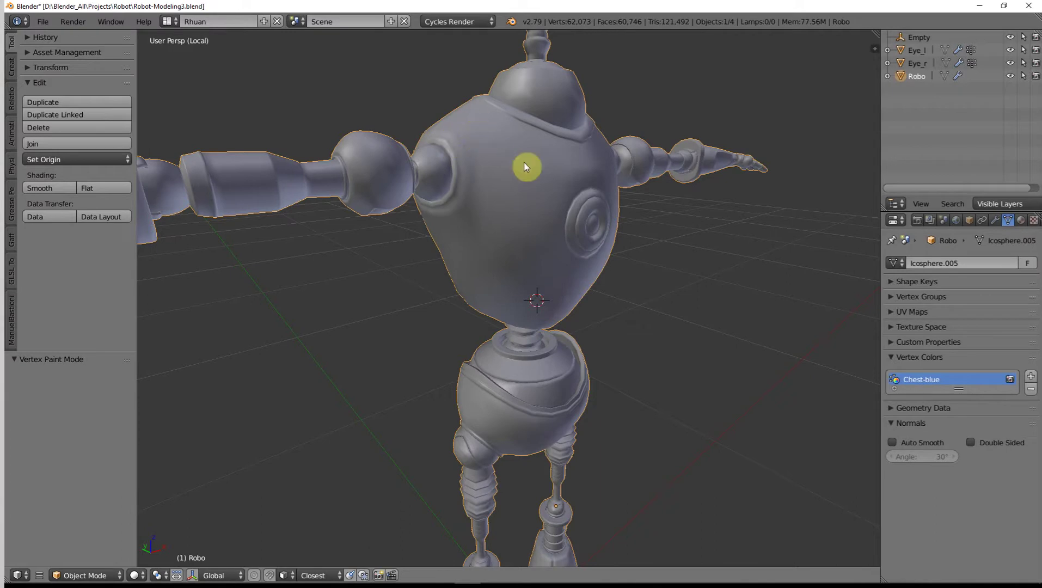
{"action": "middle_click_drag", "start_coordinate": [530, 232], "coordinate": [531, 204]}
{"action": "middle_click_drag", "start_coordinate": [446, 253], "coordinate": [523, 232]}
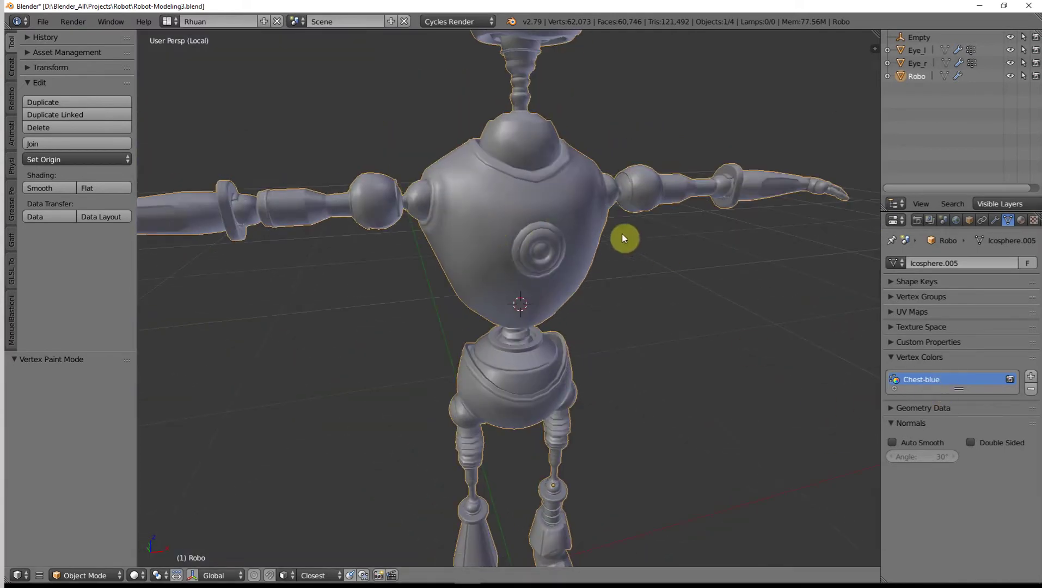
{"action": "middle_click_drag", "start_coordinate": [479, 194], "coordinate": [517, 212]}
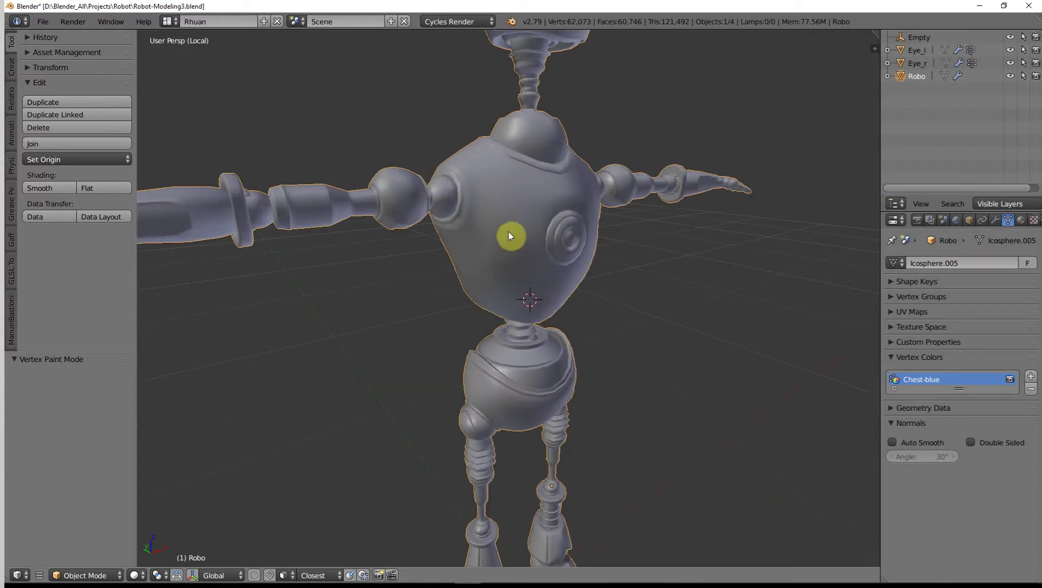
{"action": "middle_click_drag", "start_coordinate": [508, 258], "coordinate": [478, 191]}
{"action": "middle_click_drag", "start_coordinate": [556, 178], "coordinate": [541, 60]}
{"action": "scroll", "coordinate": [538, 245], "scroll_direction": "up", "scroll_amount": 3}
{"action": "scroll", "coordinate": [539, 246], "scroll_direction": "down", "scroll_amount": 3}
{"action": "scroll", "coordinate": [538, 243], "scroll_direction": "up", "scroll_amount": 2}
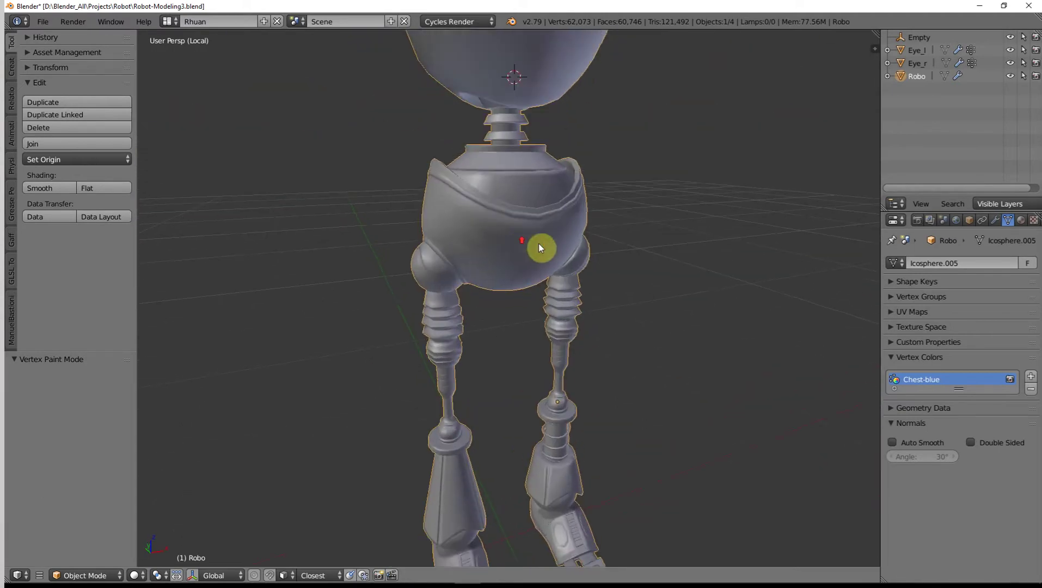
- Add a new vertex colour layer and rename it from Col to Hips_green
{"action": "left_click", "coordinate": [1029, 376]}
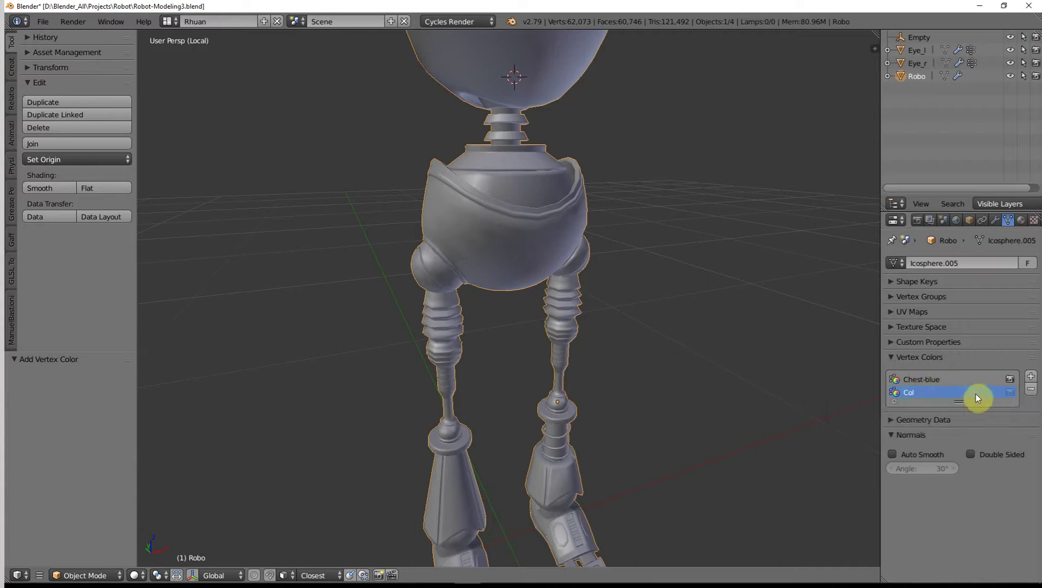
{"action": "double_click", "coordinate": [925, 389]}
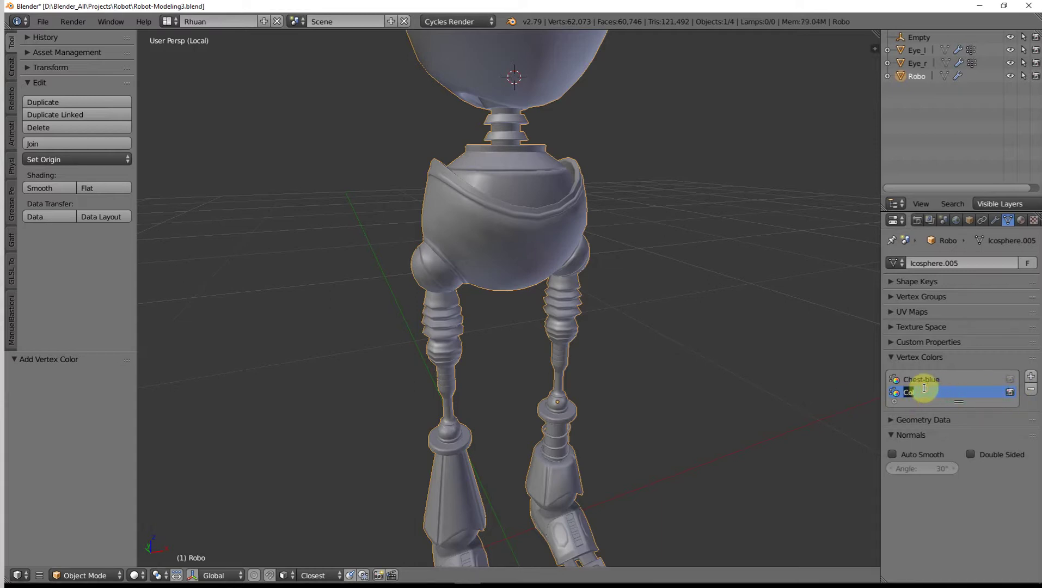
{"action": "type", "text": "Hips_green"}
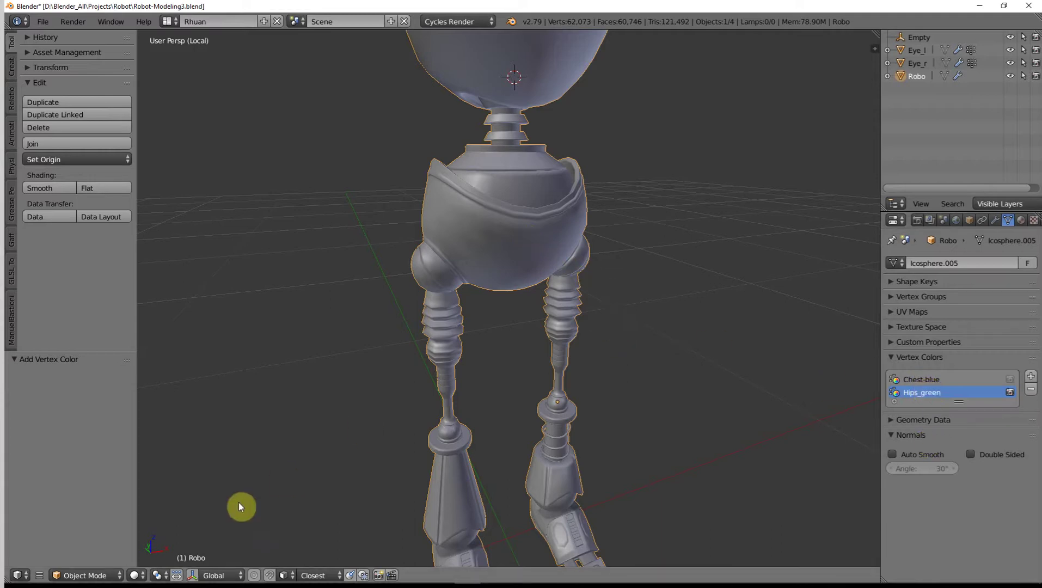
- Unhide every robot part in Edit Mode and select only the connected hip piece
{"action": "key", "text": "Tab"}
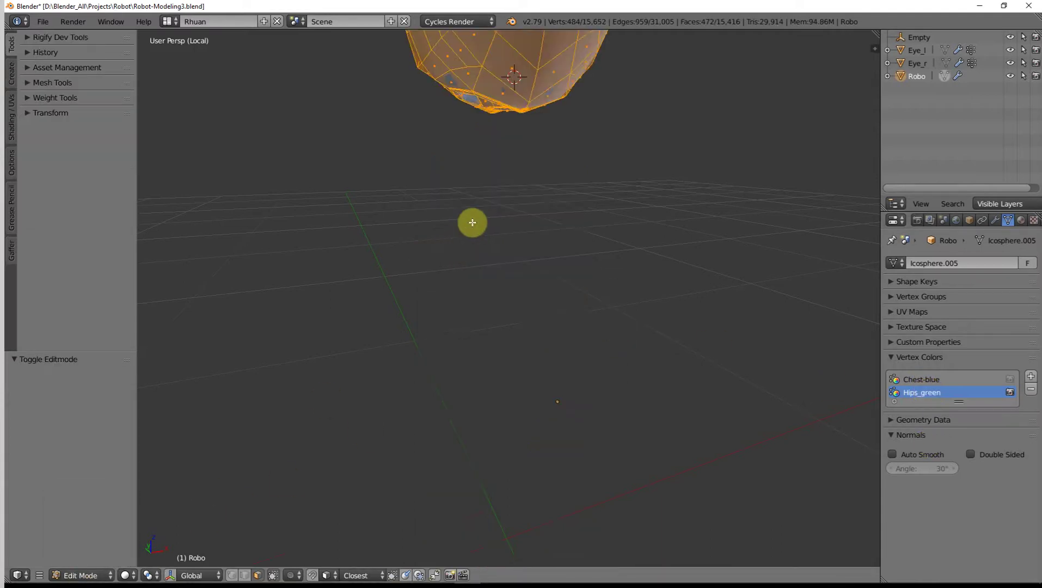
{"action": "key", "text": "alt+h"}
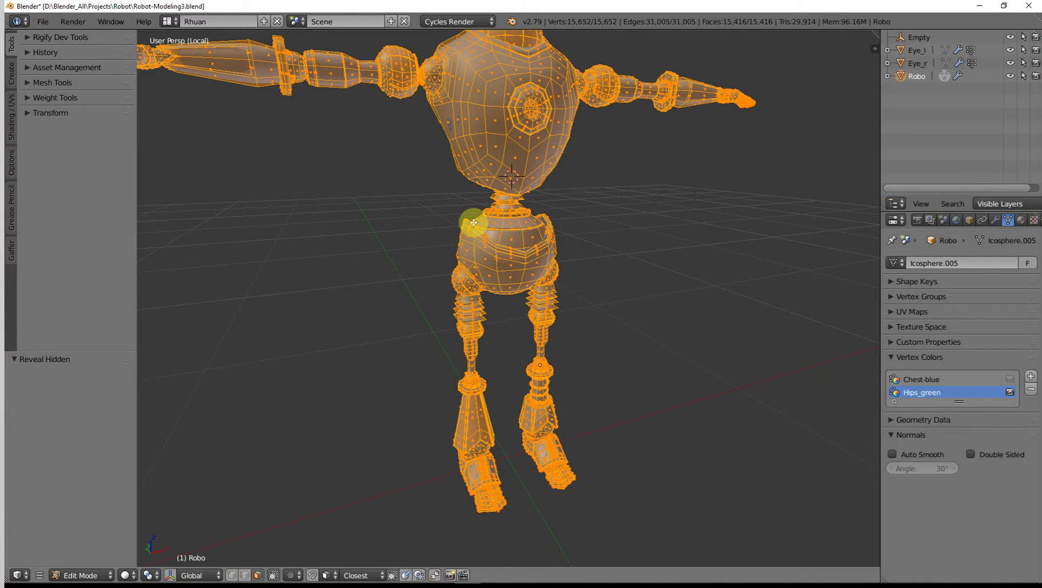
{"action": "key", "text": "a"}
{"action": "key", "text": "l"}
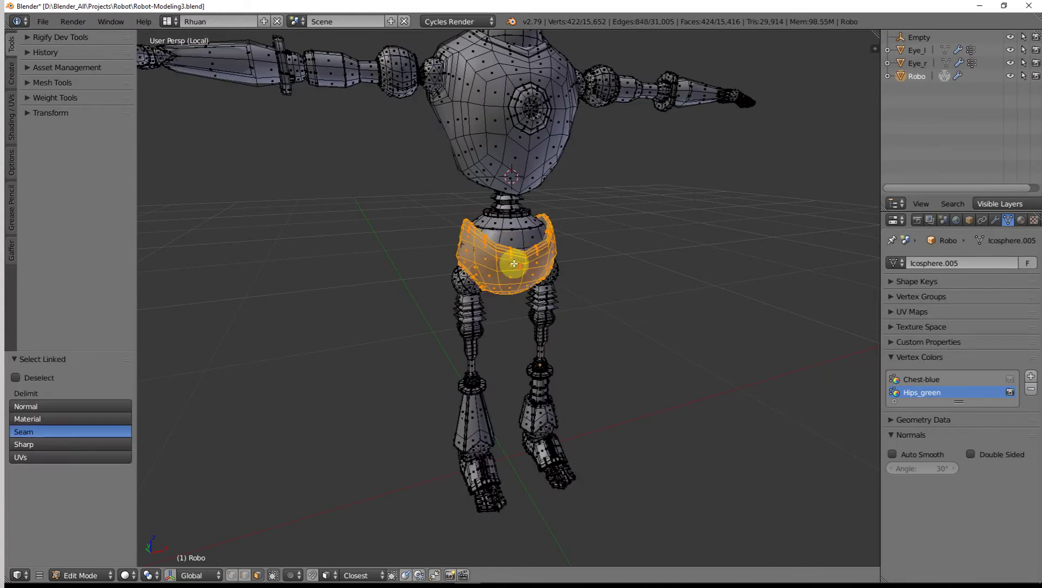
{"action": "scroll", "coordinate": [514, 263], "scroll_direction": "up", "scroll_amount": 3}
{"action": "middle_click_drag", "start_coordinate": [514, 263], "coordinate": [471, 274]}
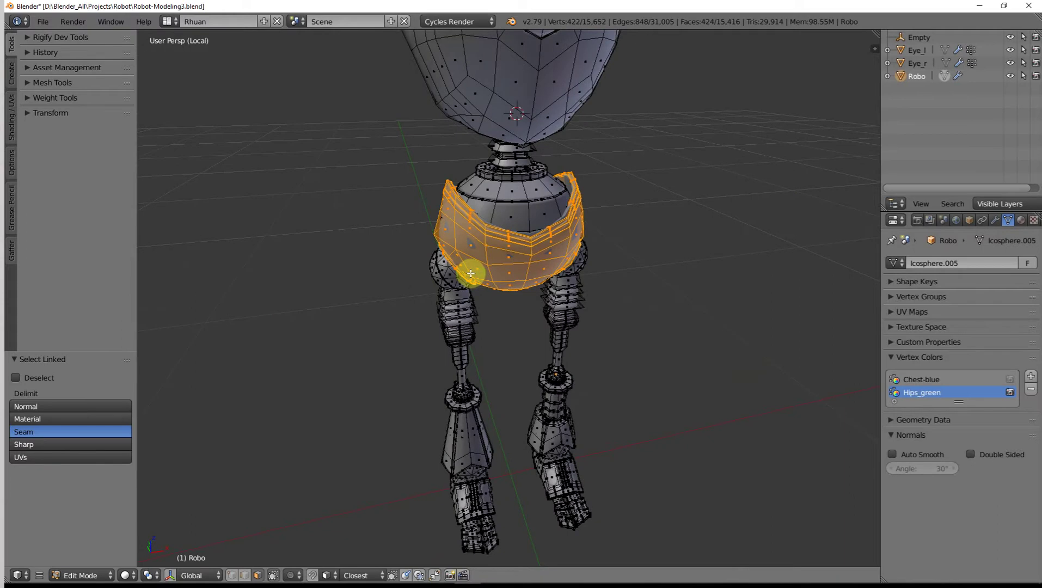
{"action": "scroll", "coordinate": [471, 273], "scroll_direction": "down", "scroll_amount": 5}
- Try Vertex Paint mode, then return to Edit Mode and invert the selection to everything except the hips
{"action": "key", "text": "Tab"}
{"action": "left_click", "coordinate": [99, 575]}
{"action": "left_click", "coordinate": [95, 520]}
{"action": "scroll", "coordinate": [499, 214], "scroll_direction": "up", "scroll_amount": 5}
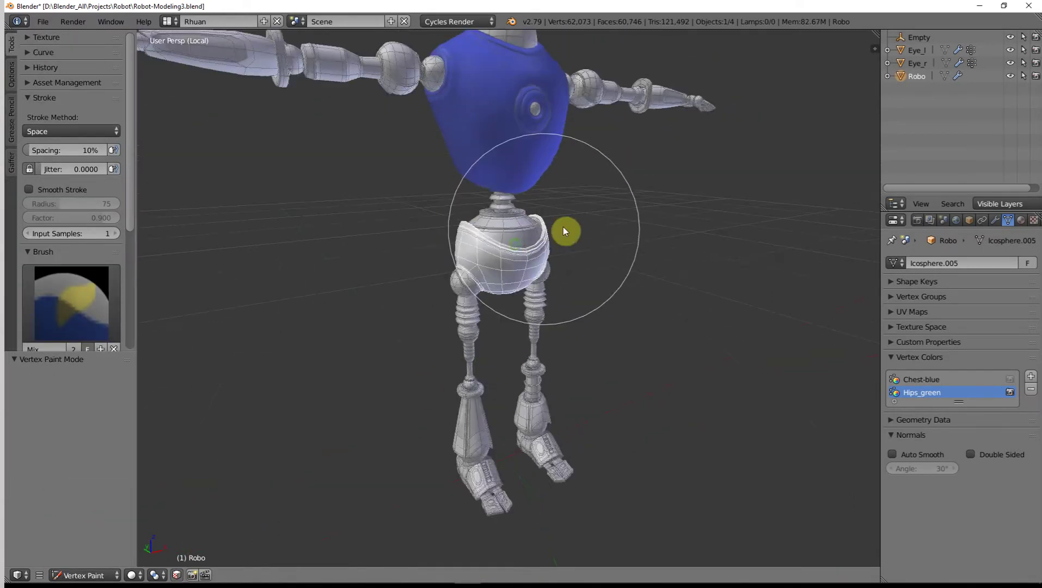
{"action": "middle_click_drag", "start_coordinate": [579, 230], "coordinate": [530, 232]}
{"action": "key", "text": "Tab"}
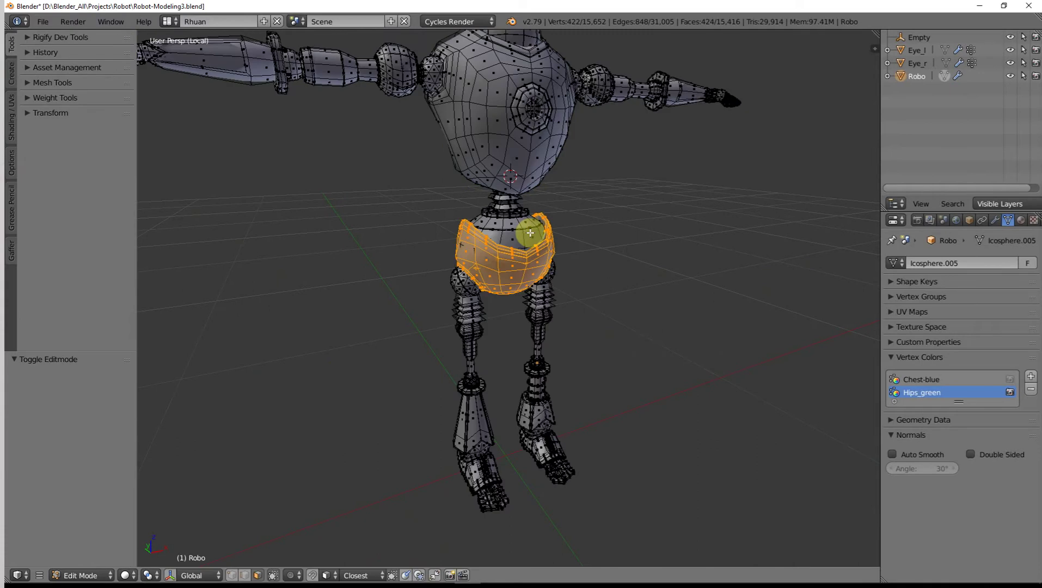
{"action": "key", "text": "ctrl+i"}
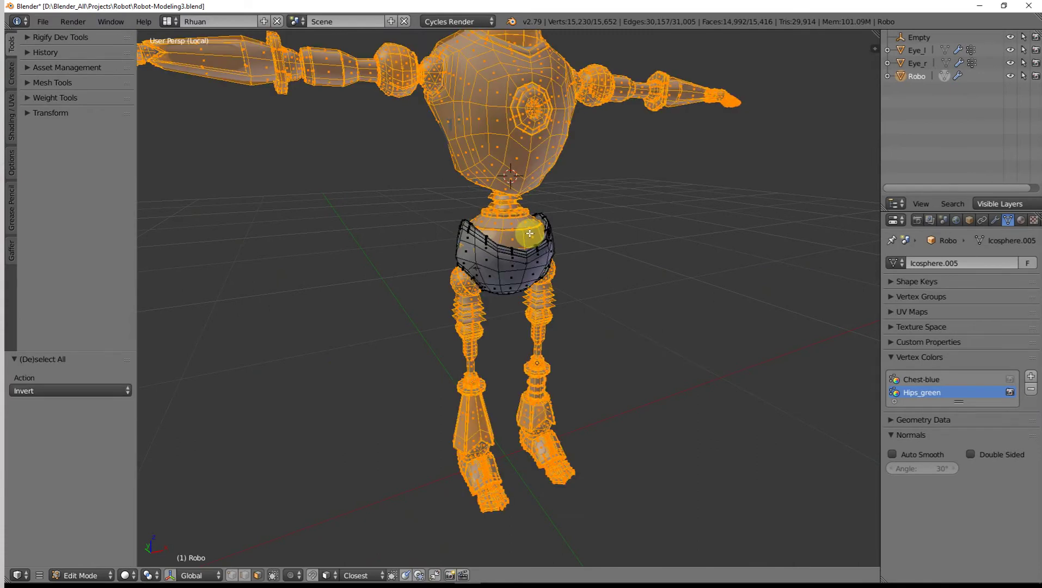
- Hide everything but the hip piece, reselect it, and switch to vertex painting
{"action": "key", "text": "h"}
{"action": "key", "text": "l"}
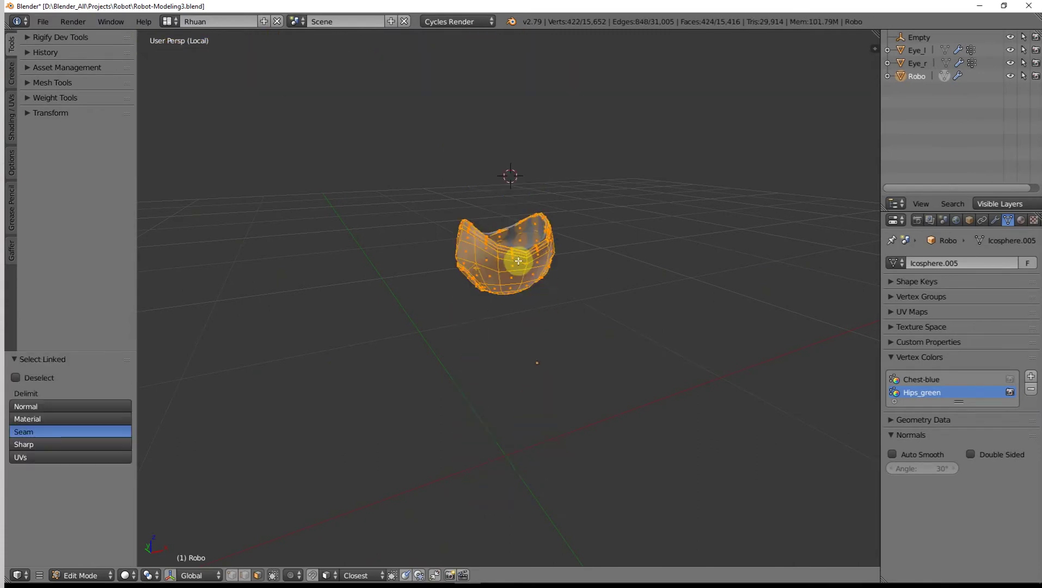
{"action": "key", "text": "Tab"}
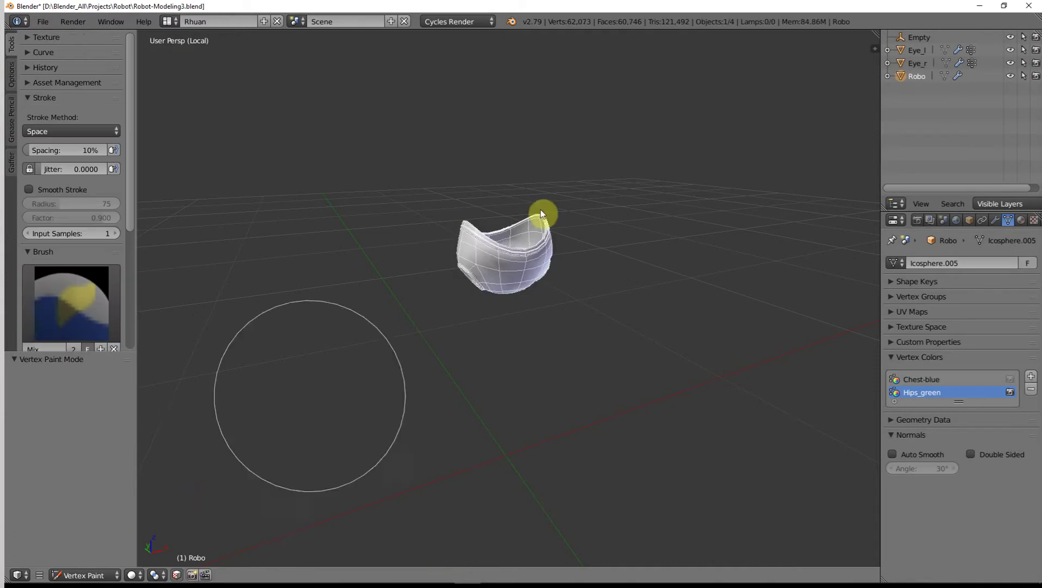
{"action": "scroll", "coordinate": [540, 214], "scroll_direction": "up", "scroll_amount": 3}
{"action": "scroll", "coordinate": [62, 312], "scroll_direction": "down", "scroll_amount": 8}
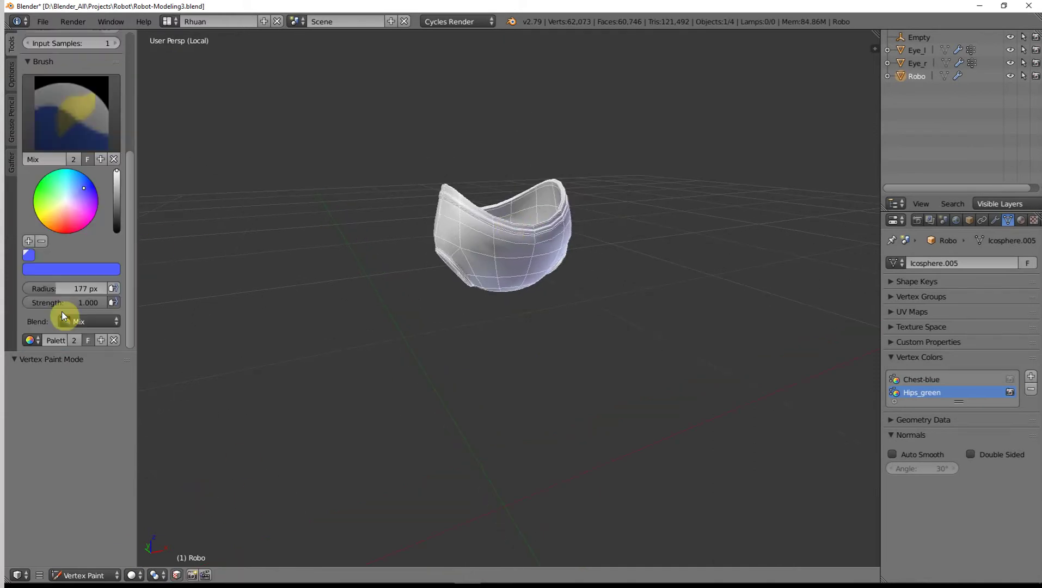
- Mix a pale green paint colour and add it as a new palette swatch
{"action": "left_click_drag", "start_coordinate": [79, 188], "coordinate": [55, 198]}
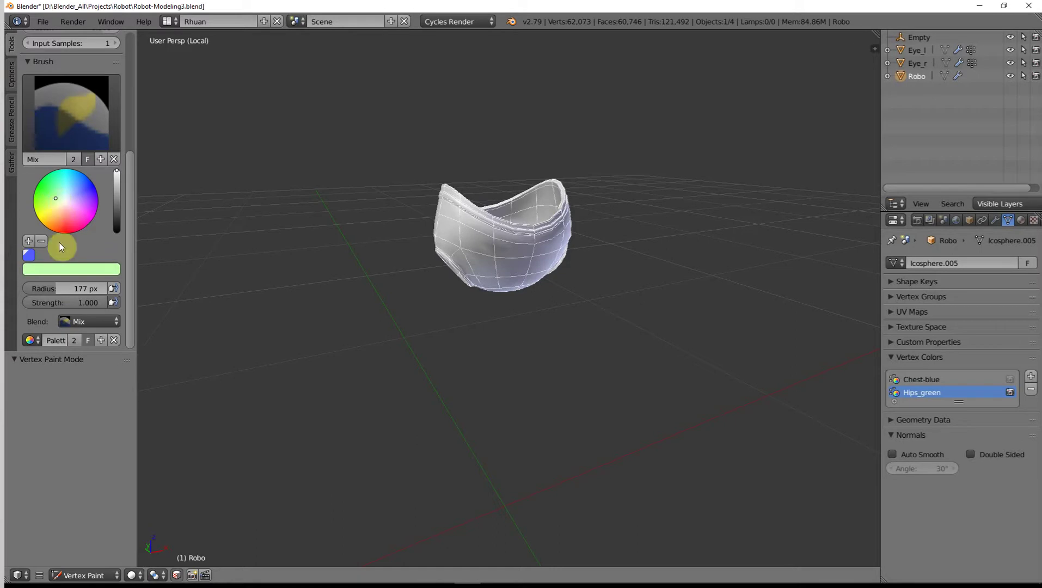
{"action": "left_click", "coordinate": [115, 178]}
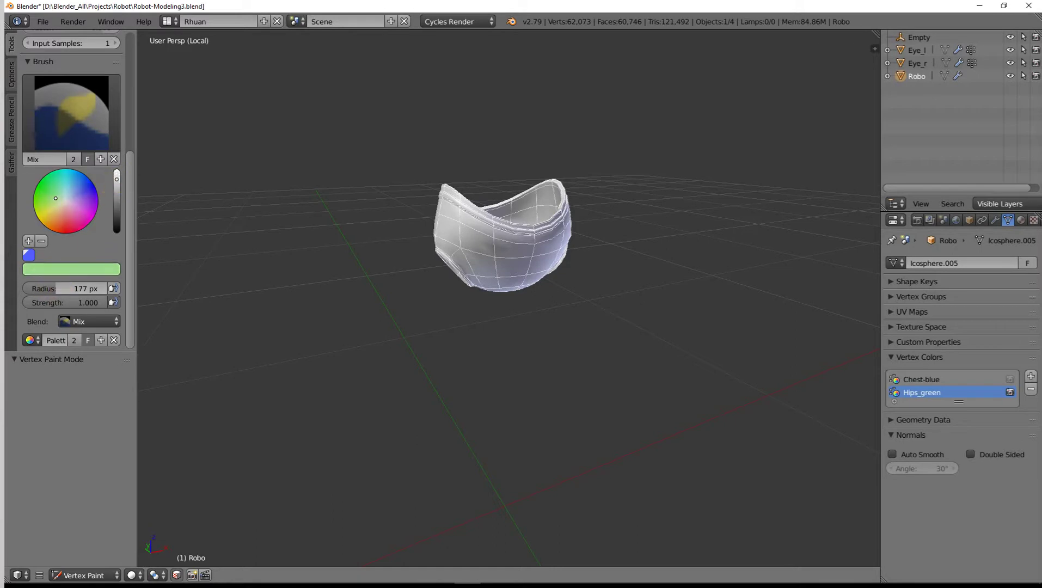
{"action": "left_click", "coordinate": [58, 199]}
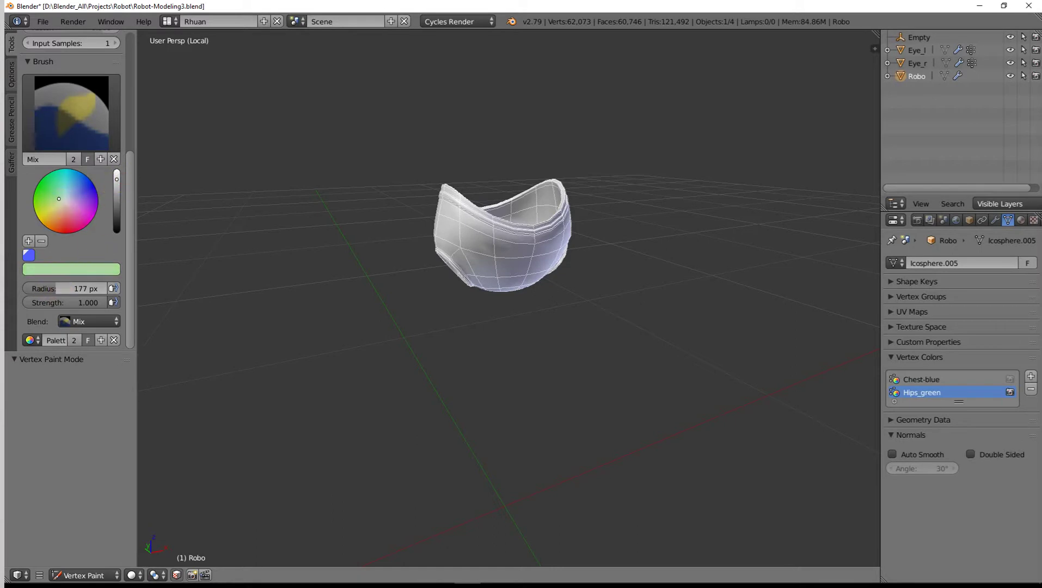
{"action": "left_click", "coordinate": [29, 241]}
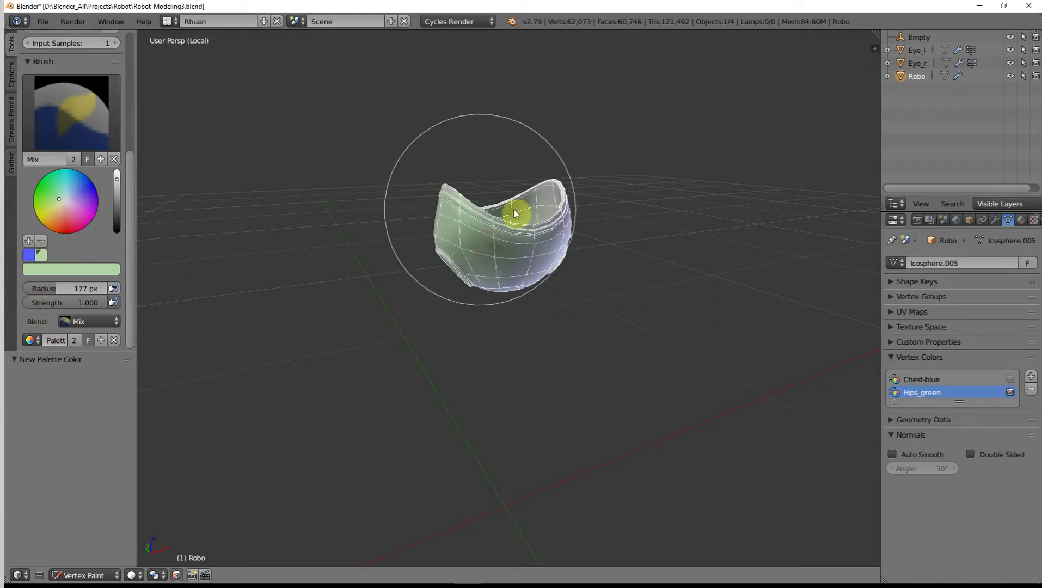
- Brush pale green over the hip piece's right, left, inner and bottom areas
{"action": "mouse_move", "coordinate": [527, 282]}
{"action": "left_mouse_down"}
{"action": "mouse_move", "coordinate": [560, 239]}
{"action": "mouse_move", "coordinate": [384, 253]}
{"action": "mouse_move", "coordinate": [524, 193]}
{"action": "mouse_move", "coordinate": [537, 249]}
{"action": "left_mouse_up"}
{"action": "mouse_move", "coordinate": [531, 223]}
{"action": "middle_mouse_down"}
{"action": "mouse_move", "coordinate": [542, 305]}
{"action": "mouse_move", "coordinate": [583, 279]}
{"action": "mouse_move", "coordinate": [435, 292]}
{"action": "middle_mouse_up"}
{"action": "mouse_move", "coordinate": [435, 292]}
{"action": "left_mouse_down"}
{"action": "mouse_move", "coordinate": [395, 333]}
{"action": "mouse_move", "coordinate": [496, 182]}
{"action": "mouse_move", "coordinate": [503, 331]}
{"action": "left_mouse_up"}
{"action": "mouse_move", "coordinate": [503, 327]}
{"action": "middle_mouse_down"}
{"action": "mouse_move", "coordinate": [558, 235]}
{"action": "mouse_move", "coordinate": [433, 254]}
{"action": "mouse_move", "coordinate": [463, 200]}
{"action": "mouse_move", "coordinate": [614, 256]}
{"action": "mouse_move", "coordinate": [558, 214]}
{"action": "mouse_move", "coordinate": [564, 308]}
{"action": "mouse_move", "coordinate": [566, 270]}
{"action": "mouse_move", "coordinate": [498, 215]}
{"action": "mouse_move", "coordinate": [577, 293]}
{"action": "mouse_move", "coordinate": [542, 274]}
{"action": "mouse_move", "coordinate": [407, 363]}
{"action": "mouse_move", "coordinate": [449, 273]}
{"action": "mouse_move", "coordinate": [423, 293]}
{"action": "mouse_move", "coordinate": [426, 360]}
{"action": "mouse_move", "coordinate": [493, 315]}
{"action": "mouse_move", "coordinate": [595, 323]}
{"action": "mouse_move", "coordinate": [481, 413]}
{"action": "mouse_move", "coordinate": [521, 390]}
{"action": "mouse_move", "coordinate": [533, 189]}
{"action": "mouse_move", "coordinate": [534, 281]}
{"action": "mouse_move", "coordinate": [502, 244]}
{"action": "mouse_move", "coordinate": [466, 291]}
{"action": "mouse_move", "coordinate": [455, 227]}
{"action": "mouse_move", "coordinate": [437, 314]}
{"action": "mouse_move", "coordinate": [590, 273]}
{"action": "mouse_move", "coordinate": [517, 244]}
{"action": "mouse_move", "coordinate": [585, 308]}
{"action": "mouse_move", "coordinate": [563, 253]}
{"action": "mouse_move", "coordinate": [566, 280]}
{"action": "mouse_move", "coordinate": [556, 255]}
{"action": "mouse_move", "coordinate": [552, 296]}
{"action": "mouse_move", "coordinate": [585, 278]}
{"action": "mouse_move", "coordinate": [591, 342]}
{"action": "mouse_move", "coordinate": [565, 338]}
{"action": "mouse_move", "coordinate": [689, 307]}
{"action": "mouse_move", "coordinate": [583, 266]}
{"action": "mouse_move", "coordinate": [498, 281]}
{"action": "mouse_move", "coordinate": [408, 200]}
{"action": "mouse_move", "coordinate": [537, 243]}
{"action": "mouse_move", "coordinate": [581, 239]}
{"action": "mouse_move", "coordinate": [610, 272]}
{"action": "mouse_move", "coordinate": [561, 282]}
{"action": "mouse_move", "coordinate": [496, 319]}
{"action": "mouse_move", "coordinate": [493, 301]}
{"action": "mouse_move", "coordinate": [546, 266]}
{"action": "mouse_move", "coordinate": [469, 266]}
{"action": "middle_mouse_up"}
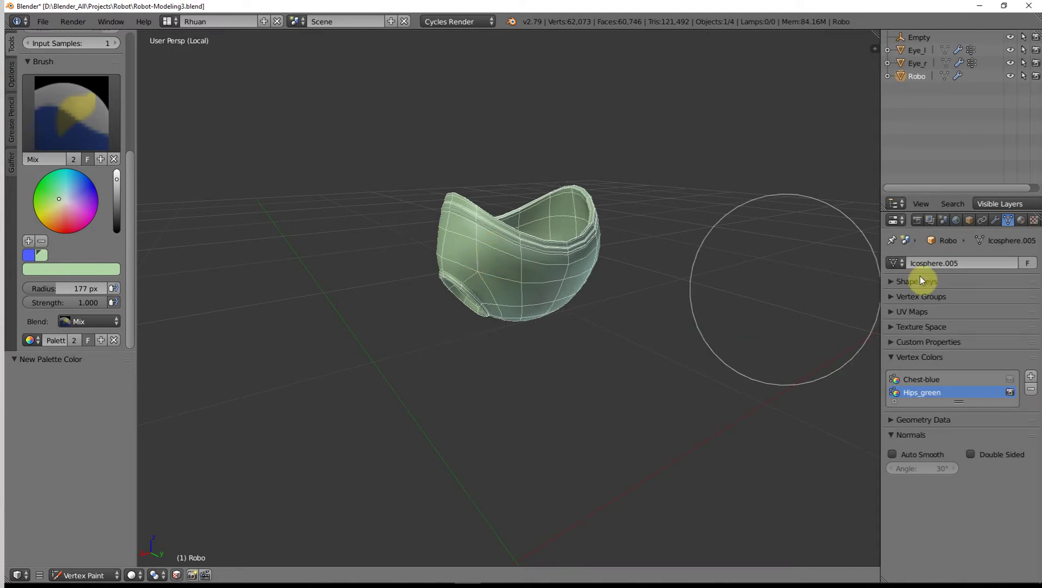
{"action": "left_click", "coordinate": [996, 220]}
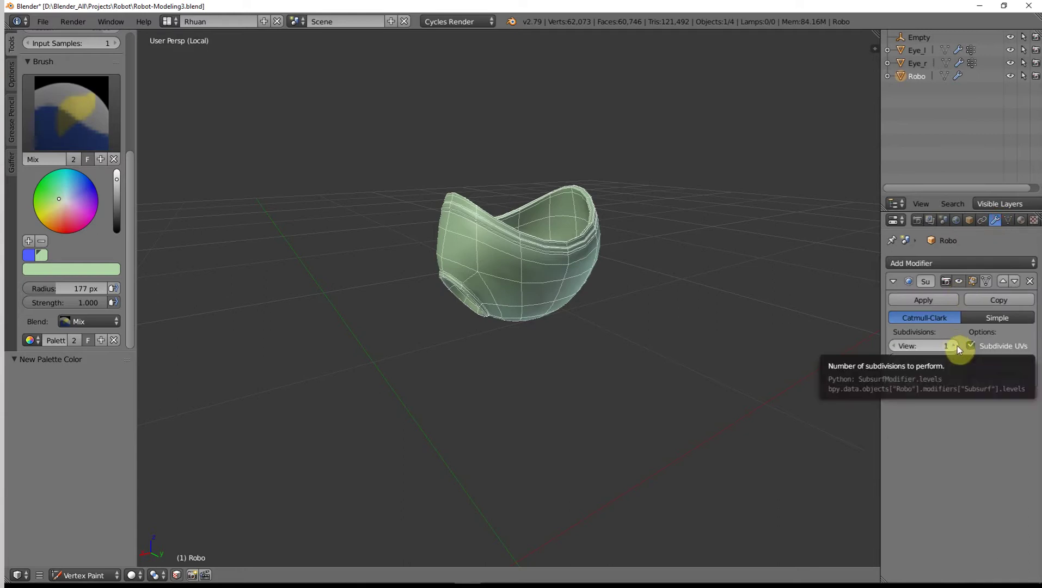
{"action": "left_click", "coordinate": [1009, 220]}
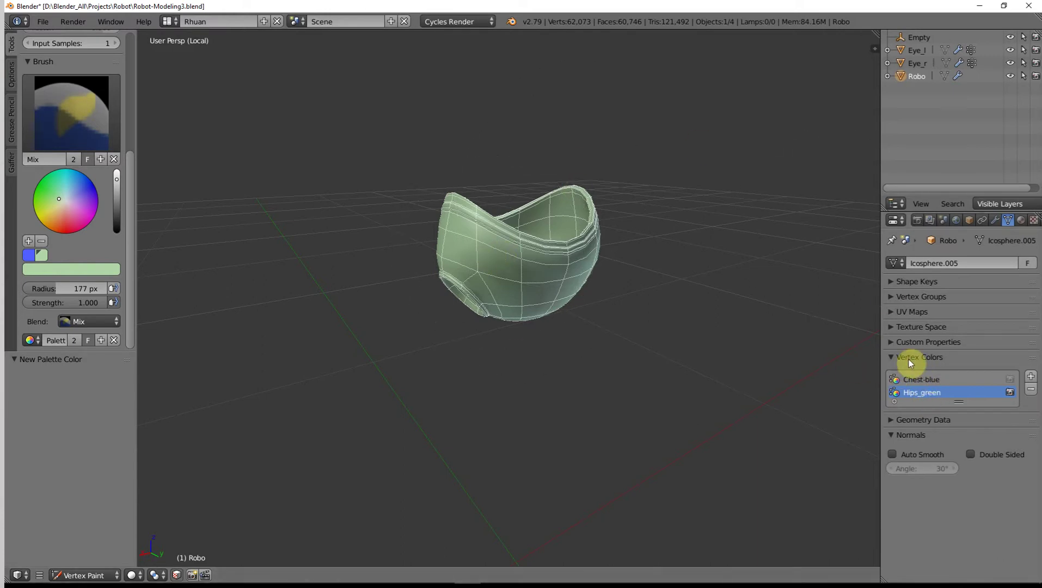
{"action": "middle_click_drag", "start_coordinate": [540, 254], "coordinate": [546, 181]}
{"action": "mouse_move", "coordinate": [612, 262]}
{"action": "middle_mouse_down"}
{"action": "mouse_move", "coordinate": [498, 381]}
{"action": "mouse_move", "coordinate": [605, 275]}
{"action": "mouse_move", "coordinate": [477, 256]}
{"action": "mouse_move", "coordinate": [481, 265]}
{"action": "middle_mouse_up"}
- Unhide all robot parts, return the robot to Object Mode, and switch to the Shader layout
{"action": "key", "text": "Tab"}
{"action": "scroll", "coordinate": [481, 263], "scroll_direction": "down", "scroll_amount": 3}
{"action": "key", "text": "alt+h"}
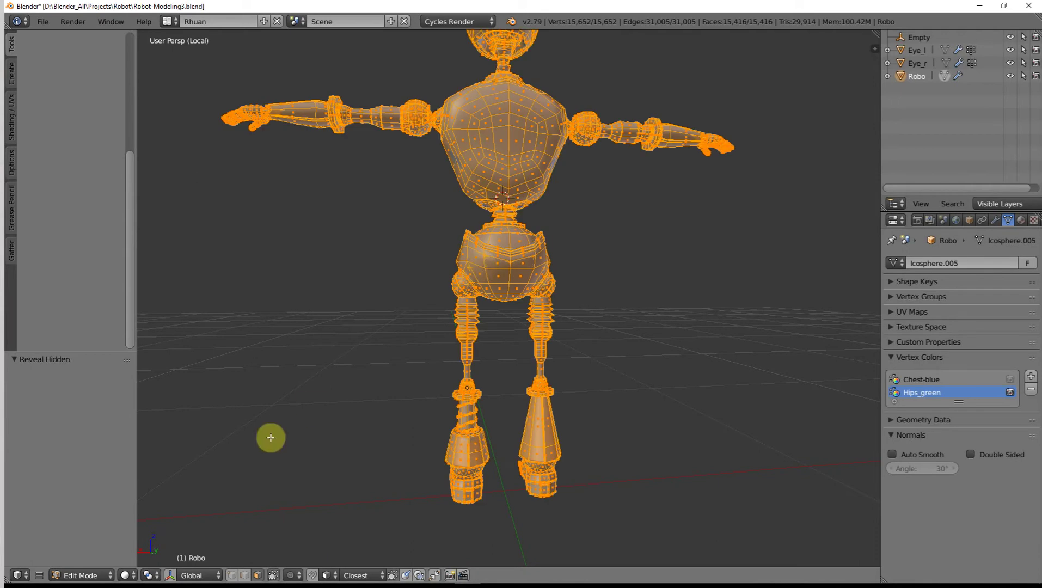
{"action": "left_click", "coordinate": [82, 574]}
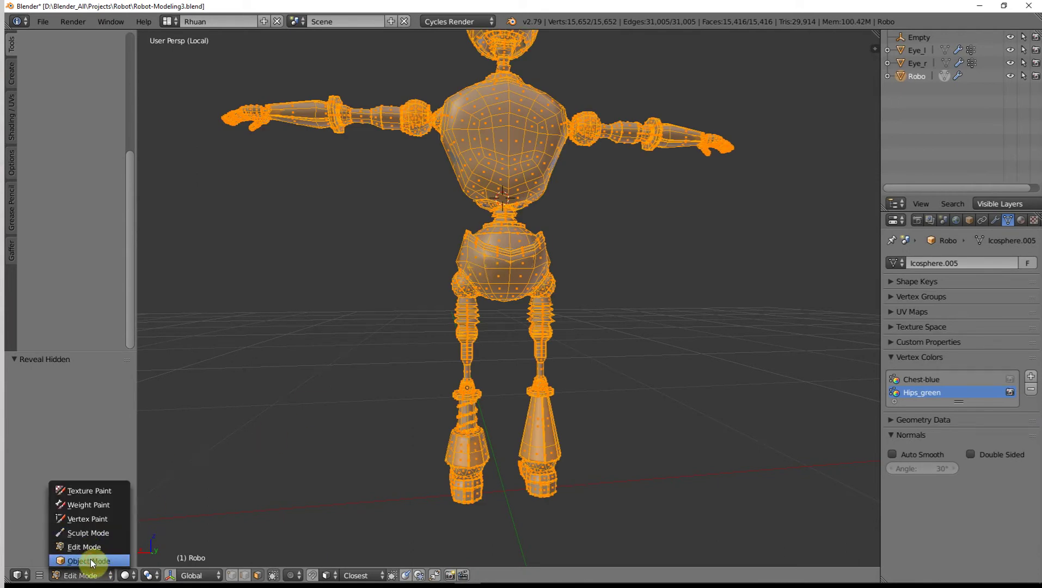
{"action": "left_click", "coordinate": [88, 561]}
{"action": "middle_click_drag", "start_coordinate": [449, 286], "coordinate": [621, 230]}
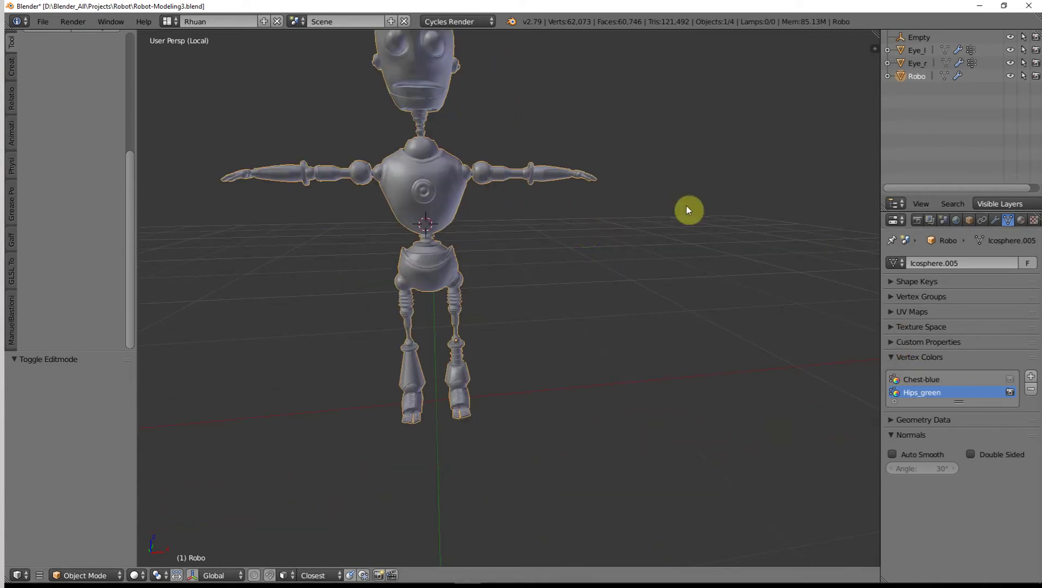
{"action": "left_click", "coordinate": [168, 21]}
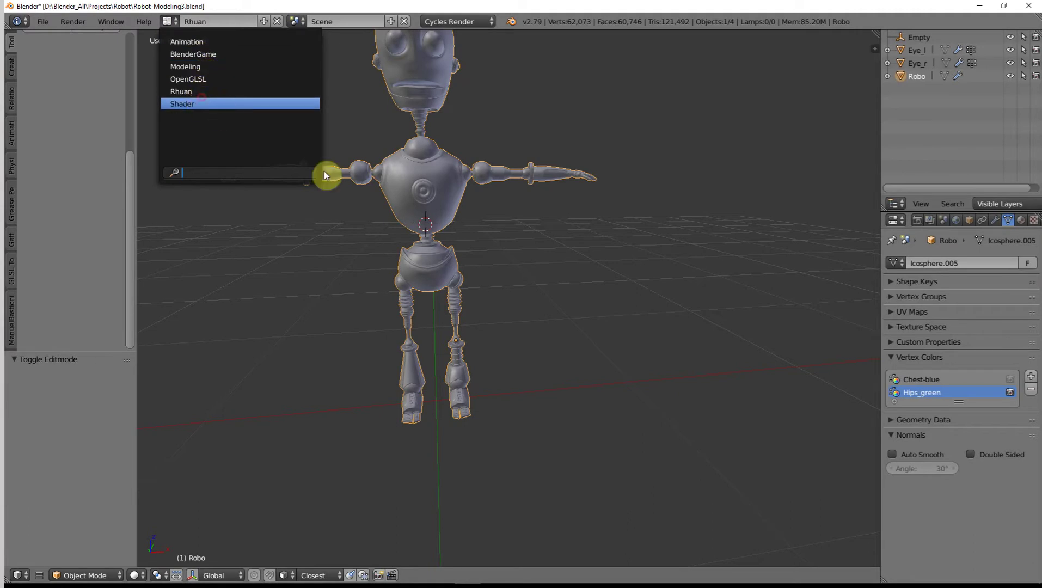
{"action": "key", "text": "Return"}
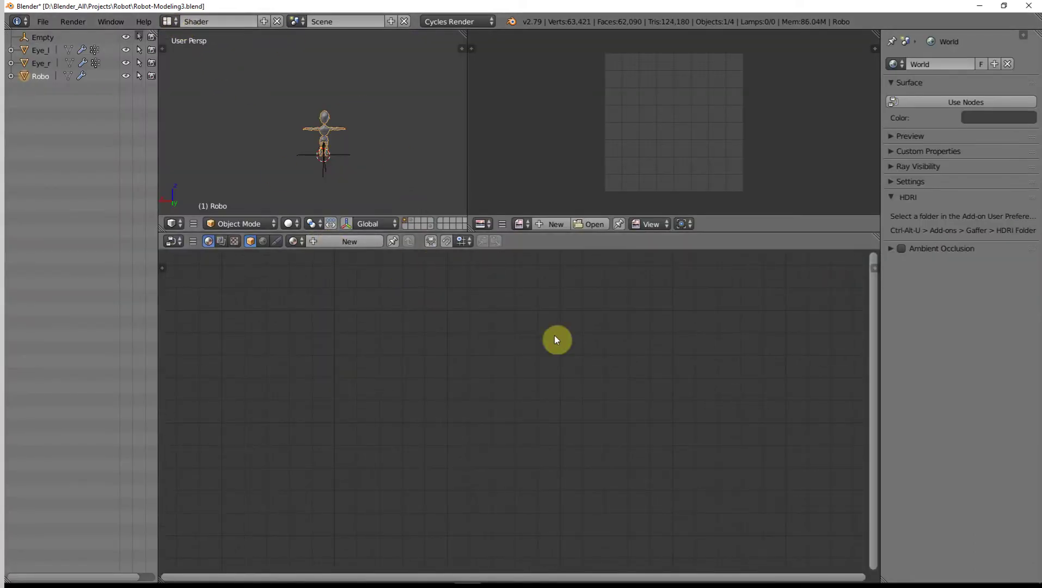
- Create the new material Material.001 and arrange its Diffuse BSDF node in view
{"action": "left_click", "coordinate": [325, 241]}
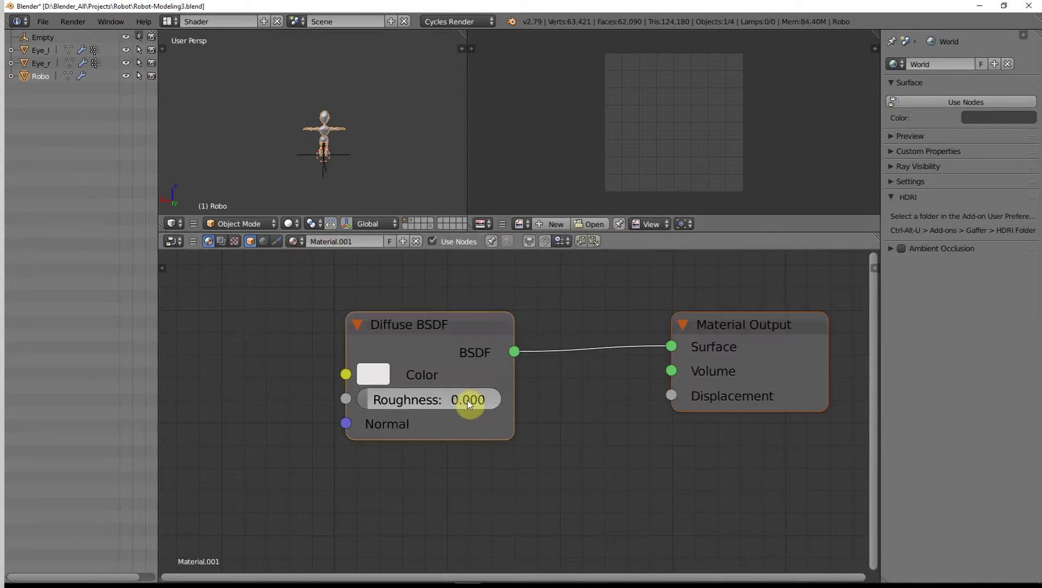
{"action": "scroll", "coordinate": [463, 400], "scroll_direction": "down", "scroll_amount": 2}
{"action": "middle_click_drag", "start_coordinate": [609, 418], "coordinate": [689, 407]}
{"action": "scroll", "coordinate": [559, 394], "scroll_direction": "down", "scroll_amount": 3}
{"action": "scroll", "coordinate": [660, 416], "scroll_direction": "down", "scroll_amount": 3}
{"action": "left_click_drag", "start_coordinate": [587, 365], "coordinate": [558, 361]}
{"action": "middle_click_drag", "start_coordinate": [372, 305], "coordinate": [450, 339]}
- Set the viewport shading to Material and frame the robot's head
{"action": "middle_click_drag", "start_coordinate": [309, 127], "coordinate": [167, 122]}
{"action": "scroll", "coordinate": [326, 145], "scroll_direction": "up", "scroll_amount": 6}
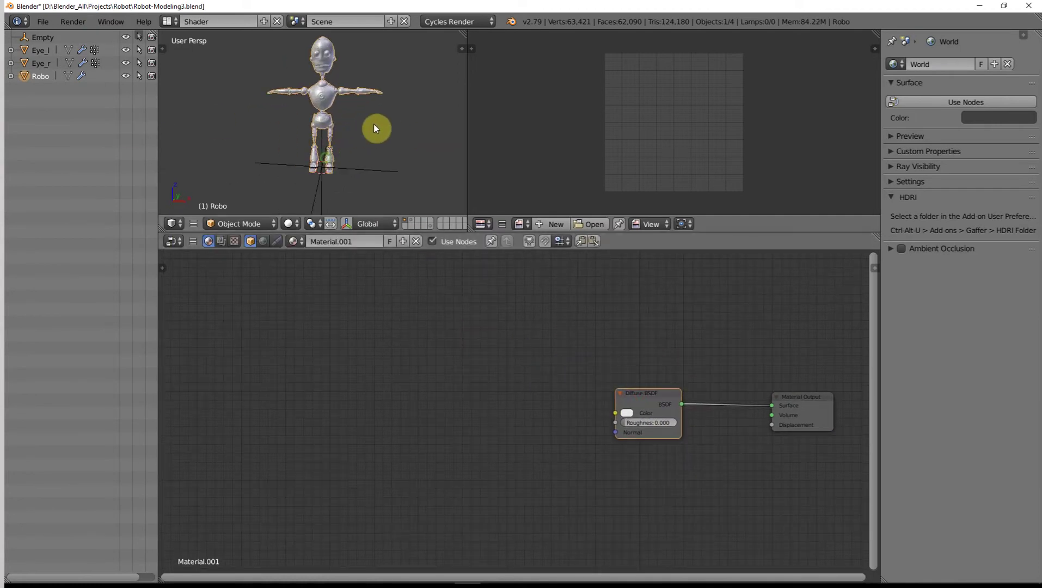
{"action": "left_click", "coordinate": [292, 224]}
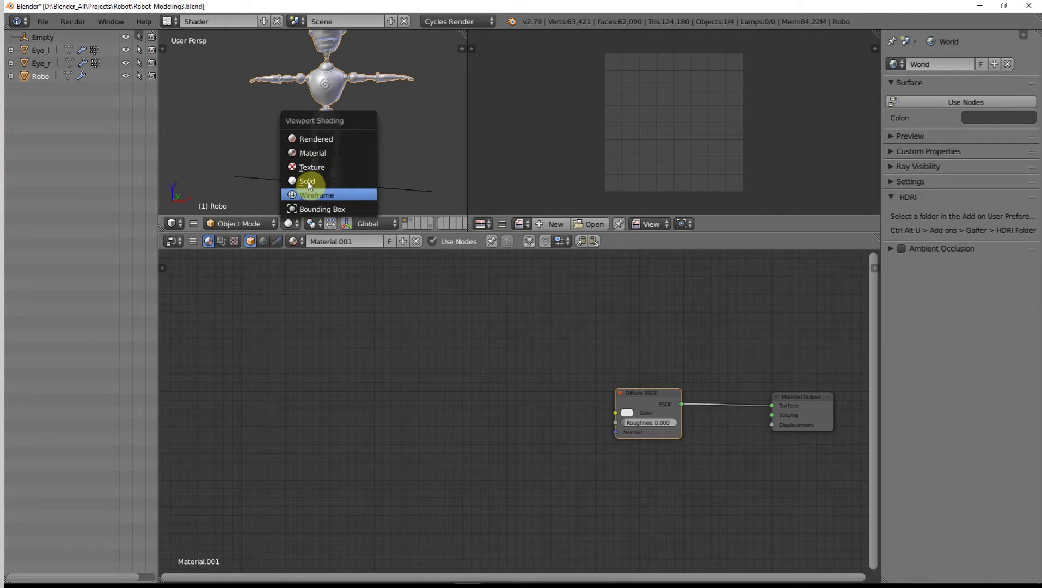
{"action": "left_click", "coordinate": [317, 154]}
{"action": "middle_click_drag", "start_coordinate": [348, 78], "coordinate": [340, 115], "text": "shift"}
{"action": "scroll", "coordinate": [340, 116], "scroll_direction": "up", "scroll_amount": 1}
{"action": "scroll", "coordinate": [495, 427], "scroll_direction": "up", "scroll_amount": 1}
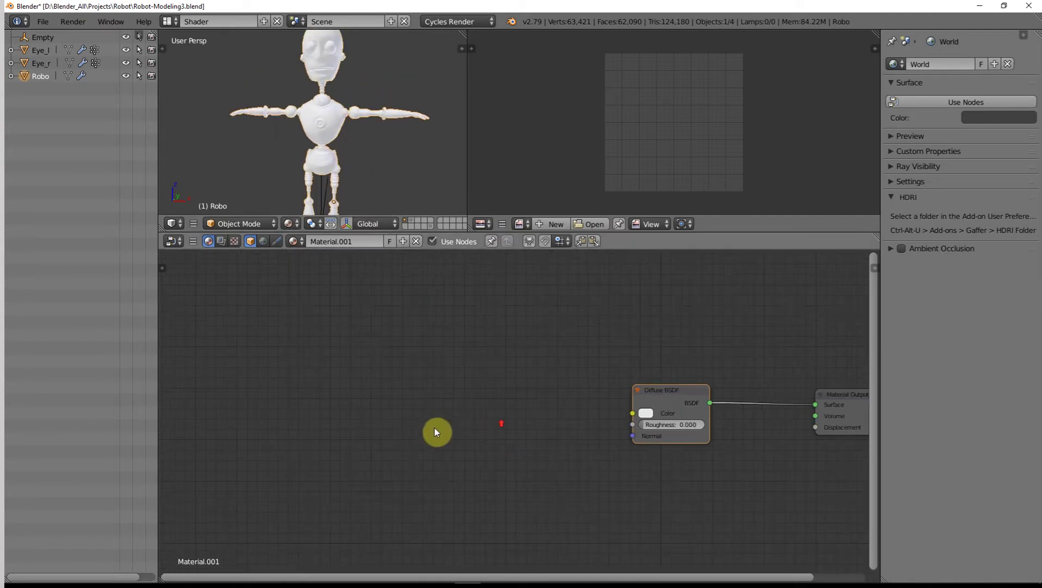
- Add an Input > Attribute node to Material.001's node tree
{"action": "key", "text": "shift+a"}
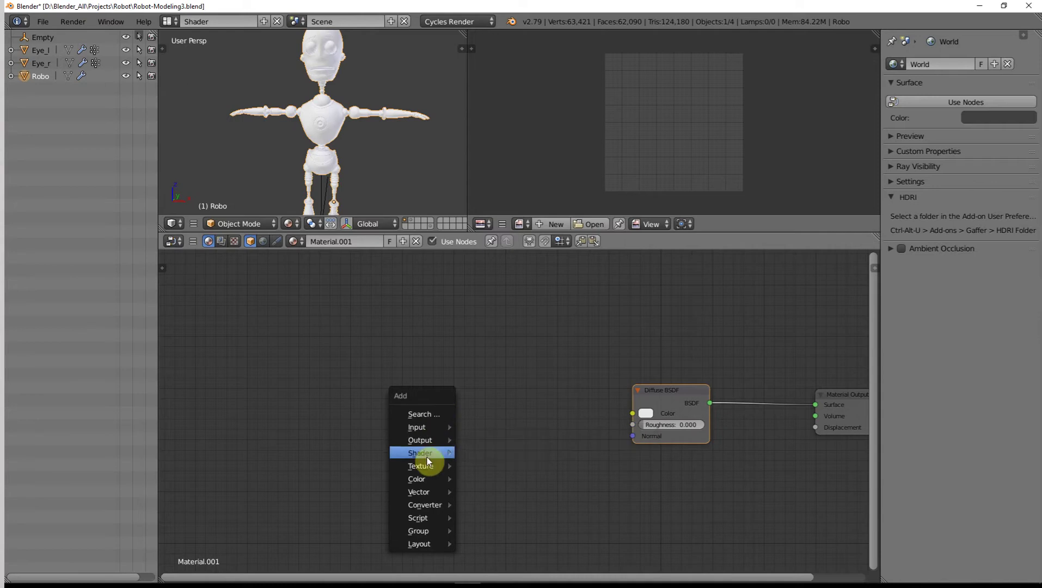
{"action": "mouse_move", "coordinate": [424, 427]}
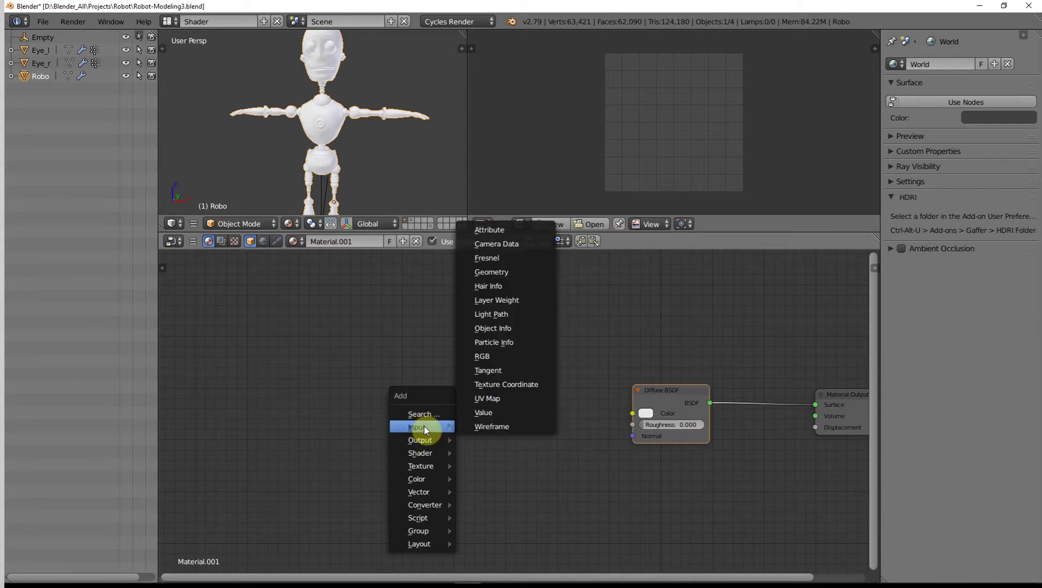
{"action": "left_click", "coordinate": [496, 232]}
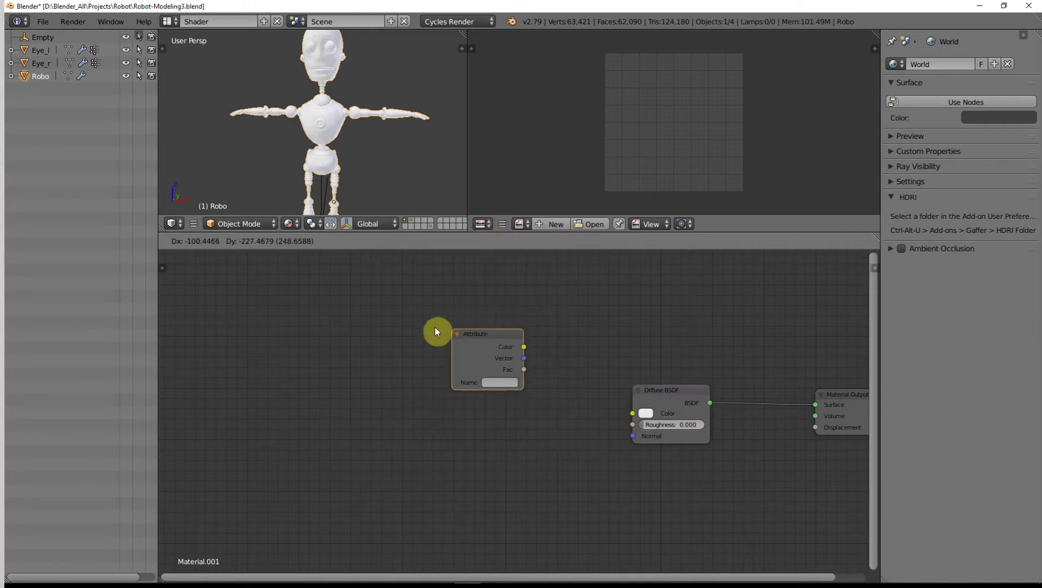
{"action": "left_click", "coordinate": [413, 311]}
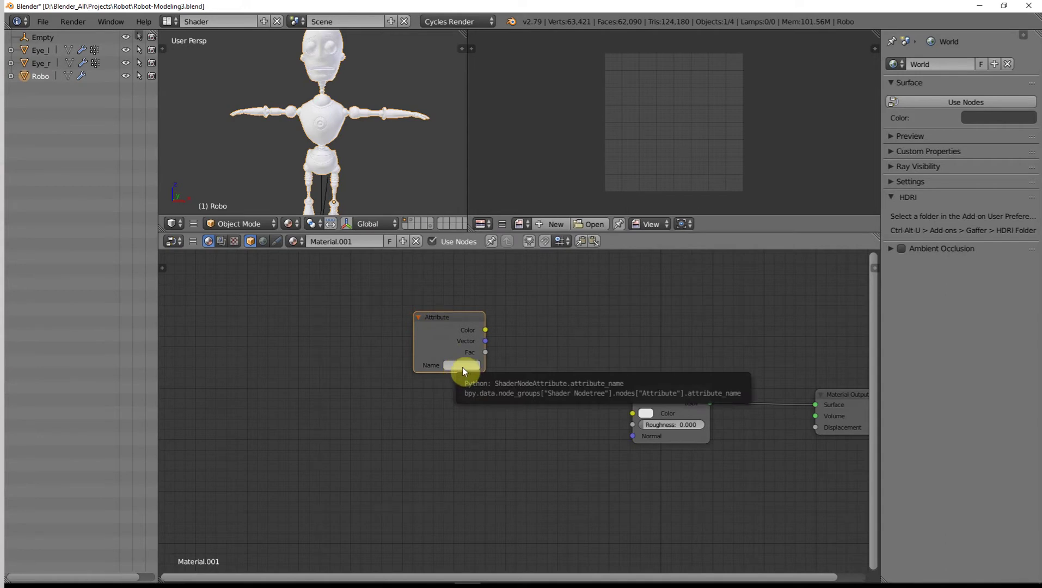
- Copy the Chest-blue layer name from the Vertex Colors list on the Rhuan layout
{"action": "key", "text": "ctrl+Right"}
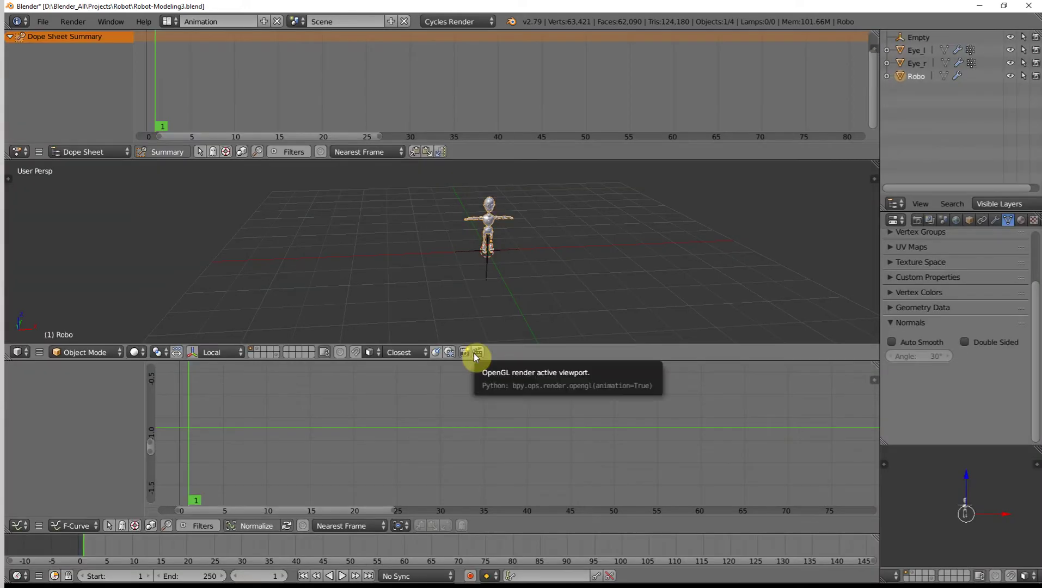
{"action": "key", "text": "ctrl+Right"}
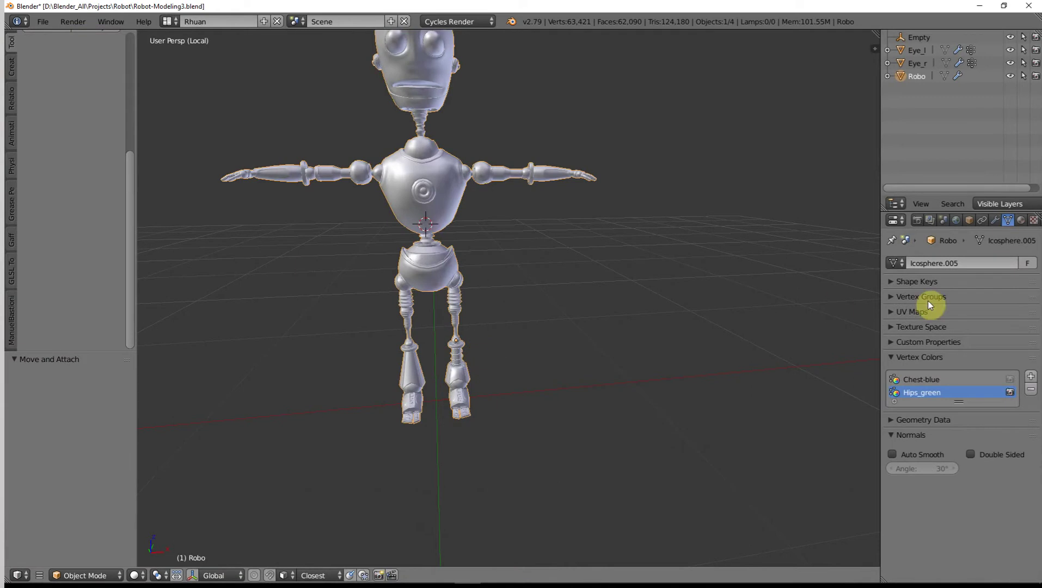
{"action": "double_click", "coordinate": [923, 393]}
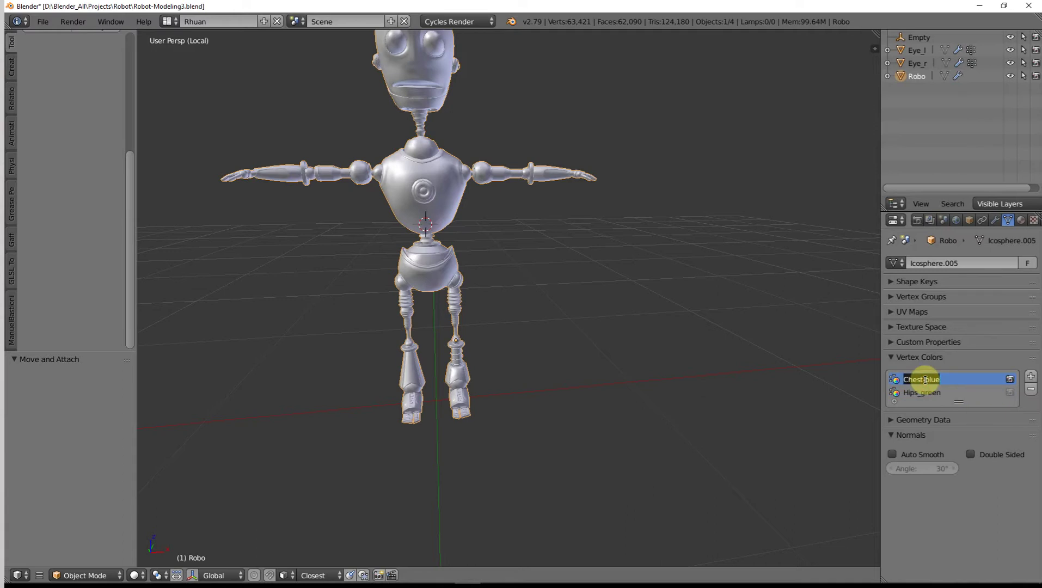
{"action": "left_click", "coordinate": [814, 383]}
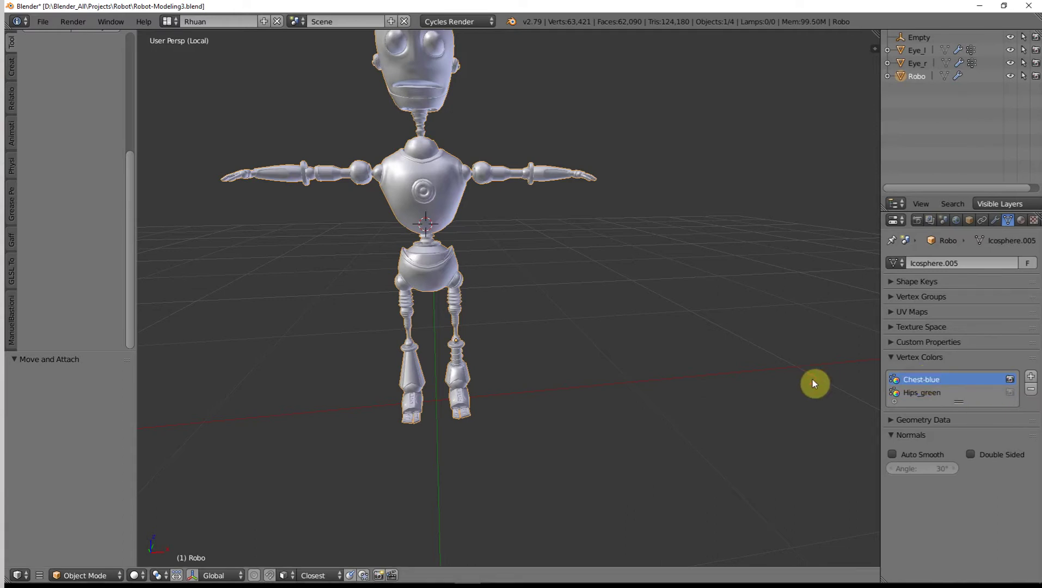
{"action": "key", "text": "ctrl+Right"}
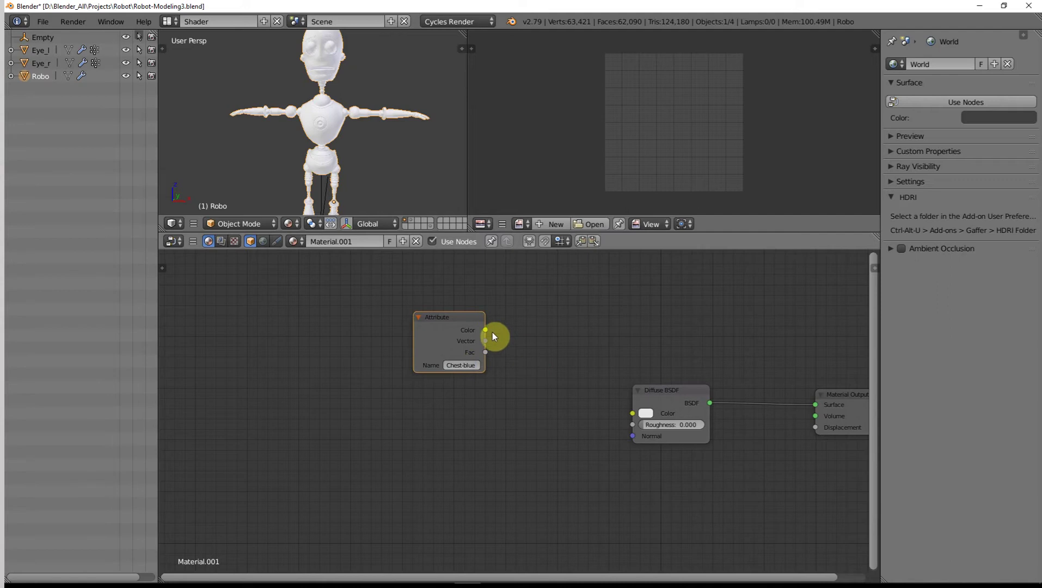
- Link the Chest-blue Attribute's Color output into the Diffuse BSDF Color
{"action": "left_click_drag", "start_coordinate": [485, 330], "coordinate": [632, 413]}
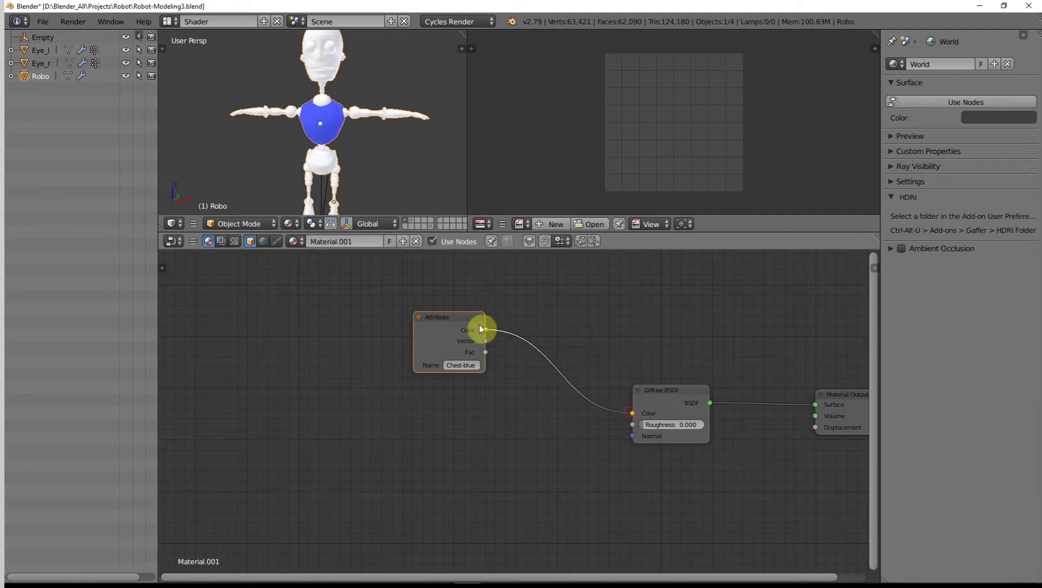
{"action": "middle_click_drag", "start_coordinate": [330, 131], "coordinate": [178, 79]}
{"action": "scroll", "coordinate": [341, 130], "scroll_direction": "down", "scroll_amount": 5}
{"action": "scroll", "coordinate": [320, 123], "scroll_direction": "up", "scroll_amount": 8}
{"action": "scroll", "coordinate": [256, 92], "scroll_direction": "down", "scroll_amount": 5}
{"action": "middle_click_drag", "start_coordinate": [272, 87], "coordinate": [330, 143]}
- Duplicate the Attribute node below the original and fetch the Hips_green layer name
{"action": "key", "text": "shift+d"}
{"action": "left_click", "coordinate": [442, 410]}
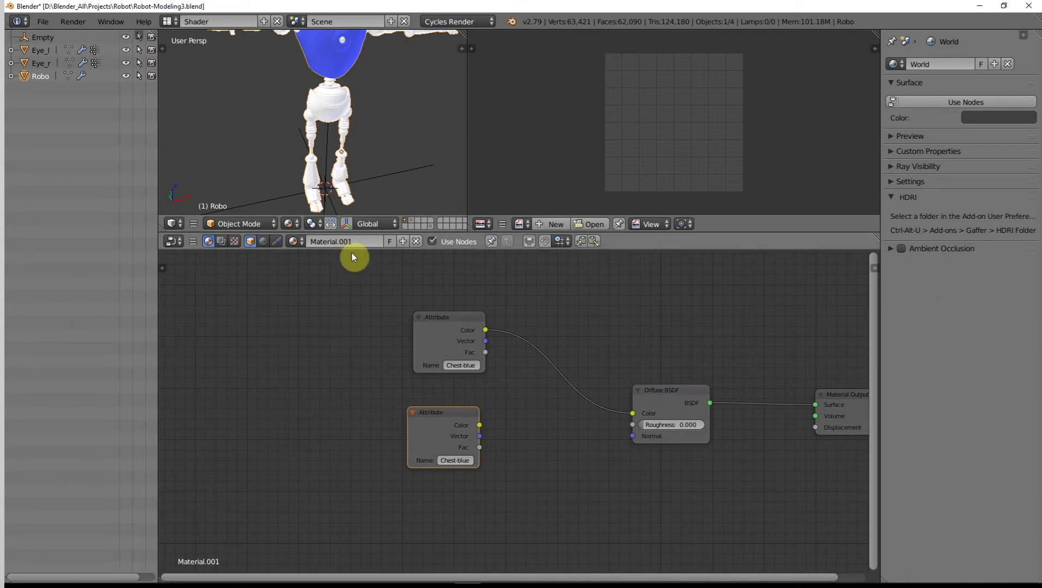
{"action": "key", "text": "ctrl+Left"}
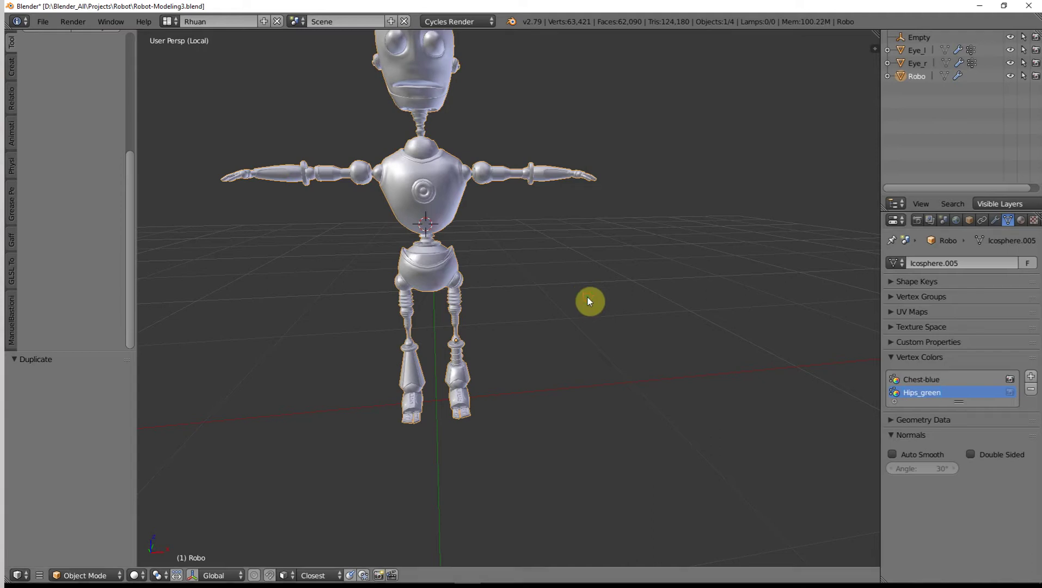
{"action": "key", "text": "ctrl+Right"}
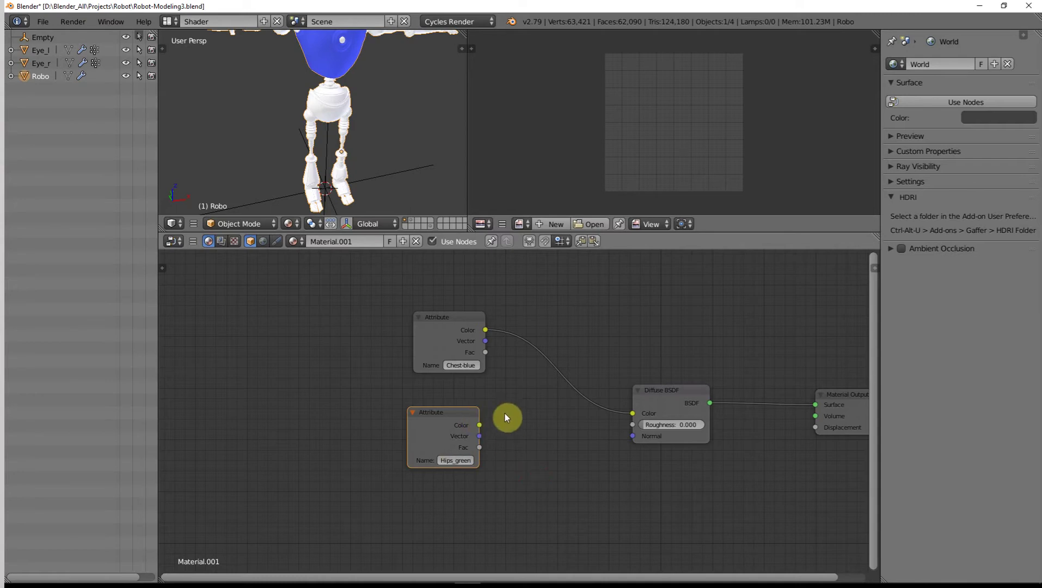
{"action": "key", "text": "shift+a"}
- Add a MixRGB node with Chest-blue in Color1 and Hips_green in Color2
{"action": "mouse_move", "coordinate": [495, 469]}
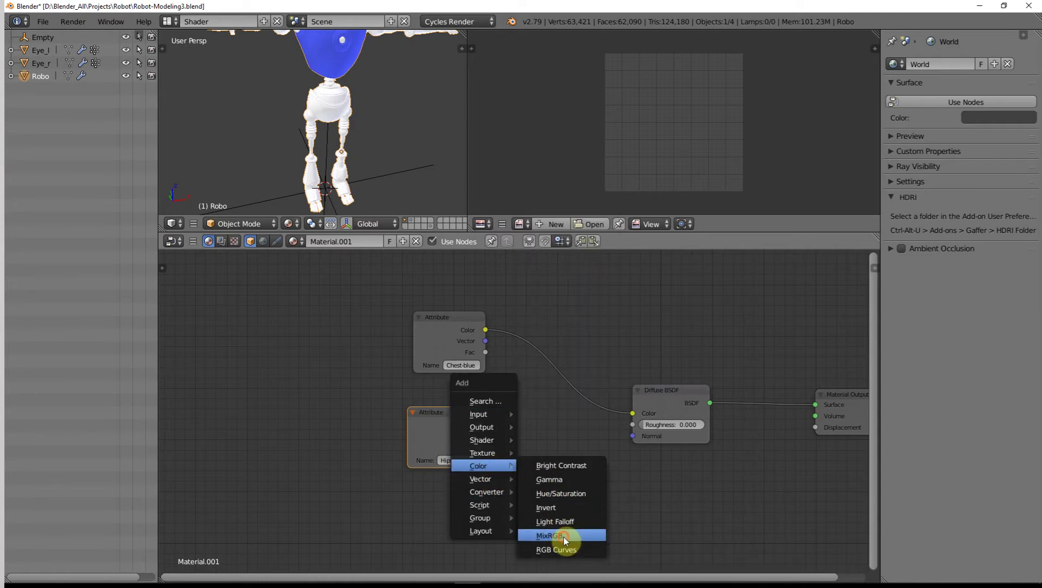
{"action": "left_click", "coordinate": [563, 536]}
{"action": "left_click", "coordinate": [516, 408]}
{"action": "left_click_drag", "start_coordinate": [485, 330], "coordinate": [494, 386]}
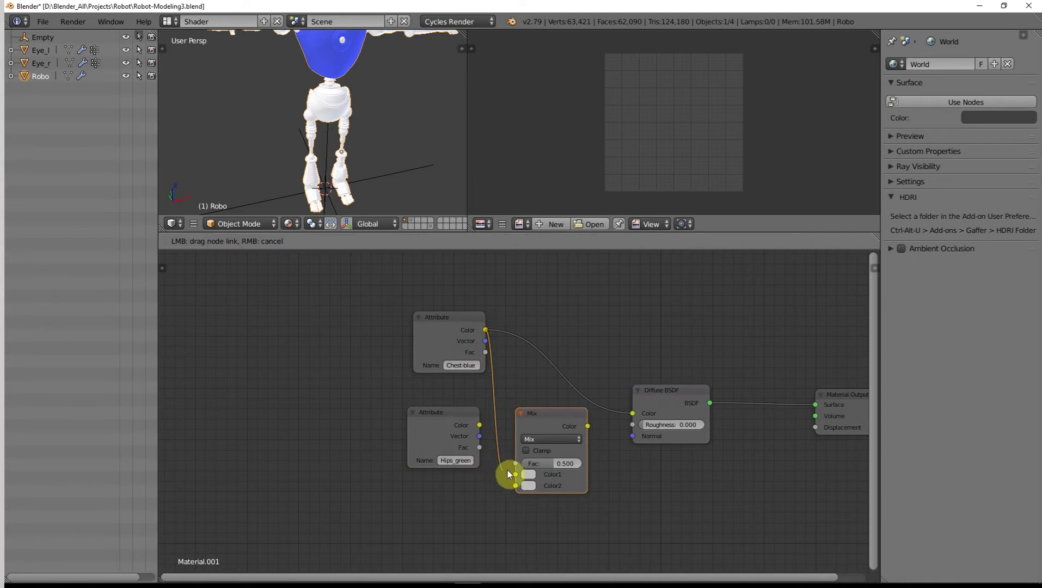
{"action": "left_click_drag", "start_coordinate": [510, 475], "coordinate": [516, 474]}
{"action": "left_click_drag", "start_coordinate": [479, 425], "coordinate": [515, 486]}
{"action": "left_click_drag", "start_coordinate": [550, 409], "coordinate": [630, 419]}
- Set the Mix blend type to Add and feed its output into the Diffuse BSDF Color
{"action": "left_click", "coordinate": [552, 421]}
{"action": "left_click", "coordinate": [531, 394]}
{"action": "scroll", "coordinate": [341, 168], "scroll_direction": "down", "scroll_amount": 2}
{"action": "middle_click_drag", "start_coordinate": [345, 134], "coordinate": [363, 129]}
{"action": "scroll", "coordinate": [342, 116], "scroll_direction": "up", "scroll_amount": 6}
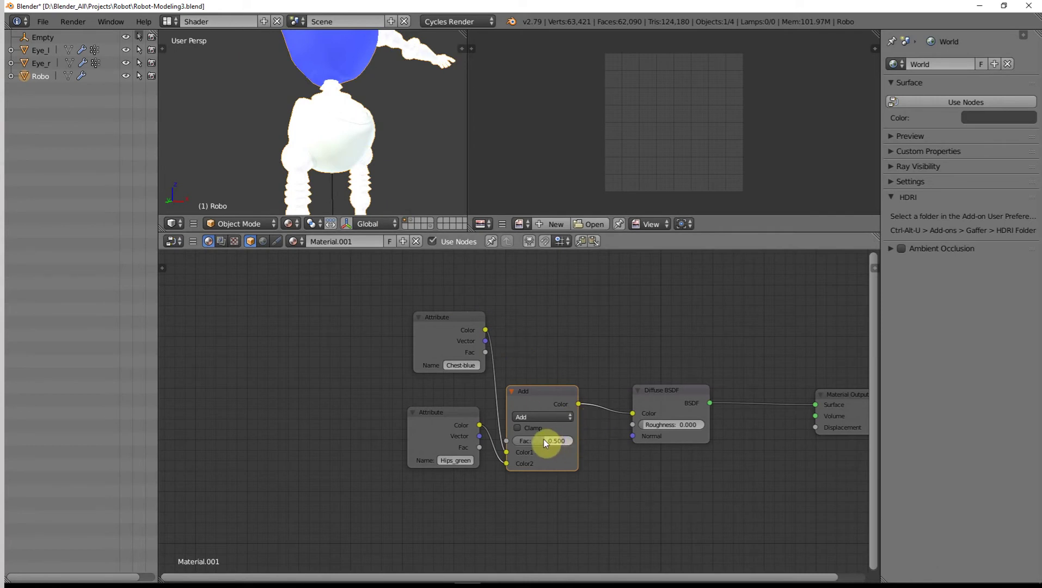
- Set the Mix blend factor to 0.500
{"action": "mouse_move", "coordinate": [543, 441]}
{"action": "left_mouse_down"}
{"action": "mouse_move", "coordinate": [571, 441]}
{"action": "mouse_move", "coordinate": [513, 441]}
{"action": "mouse_move", "coordinate": [568, 442]}
{"action": "left_mouse_up"}
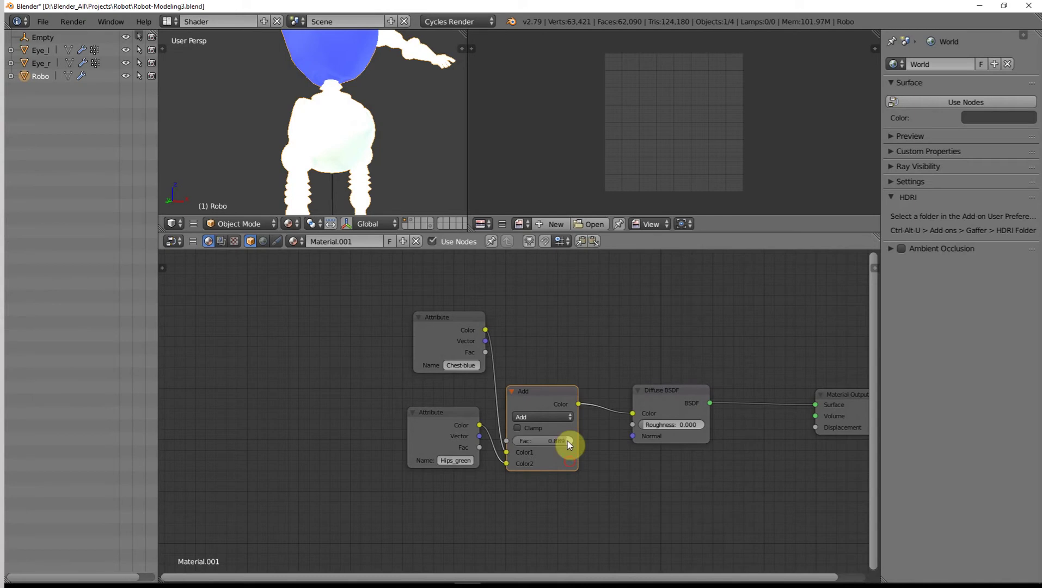
{"action": "left_click", "coordinate": [565, 440]}
{"action": "type", "text": "."}
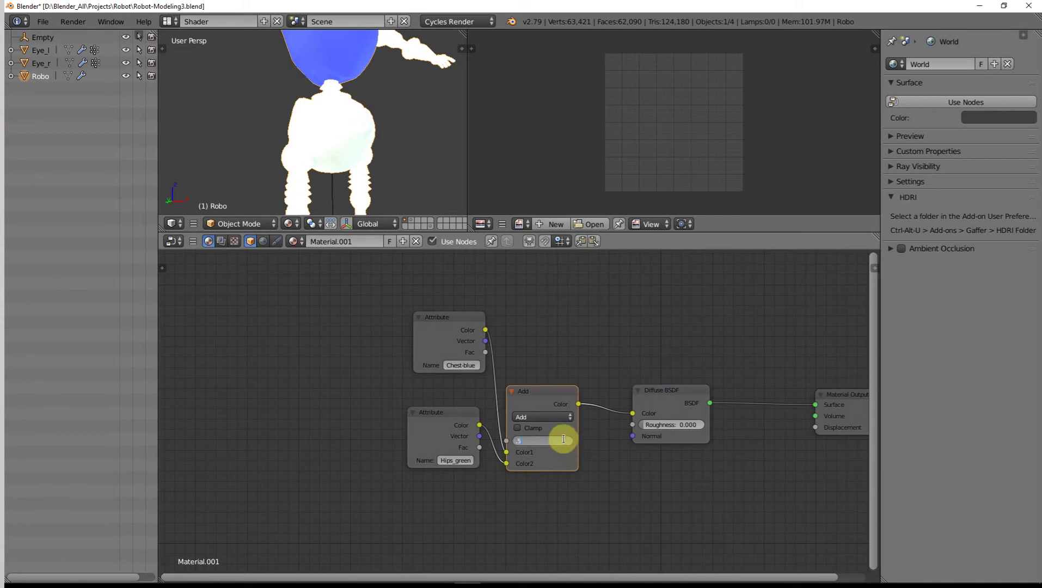
{"action": "type", "text": "5"}
{"action": "key", "text": "Return"}
- Try Screen blending, revert to Mix at Fac 1.000, and view the robot from the front
{"action": "left_click", "coordinate": [528, 417]}
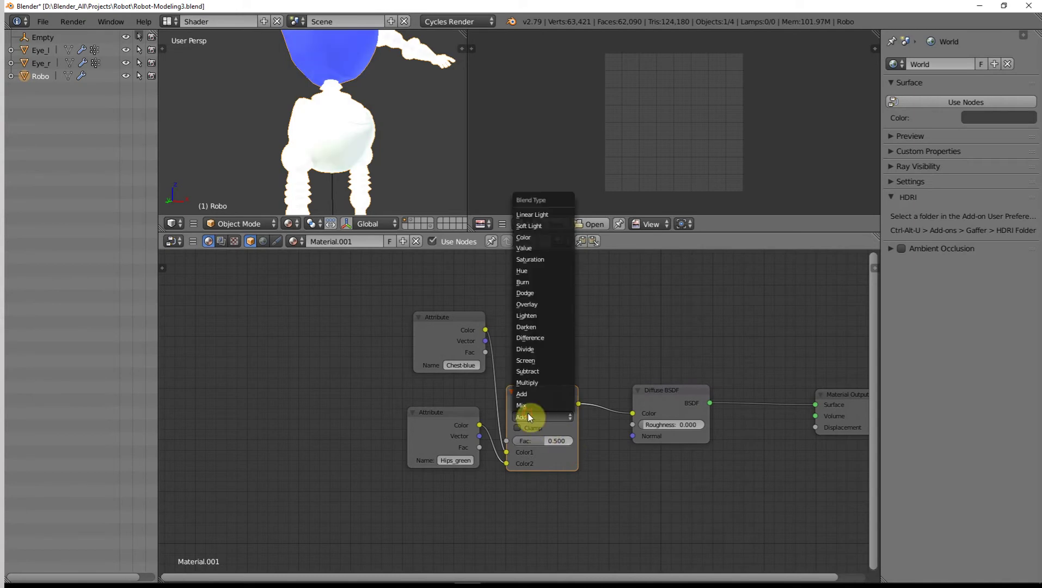
{"action": "left_click", "coordinate": [531, 360]}
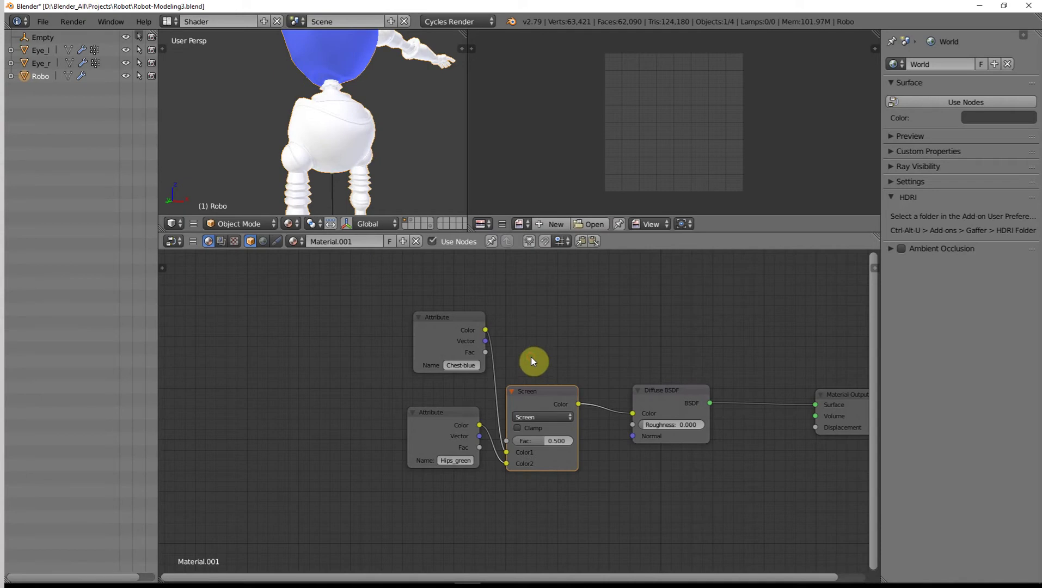
{"action": "left_click", "coordinate": [541, 417]}
{"action": "left_click", "coordinate": [537, 458]}
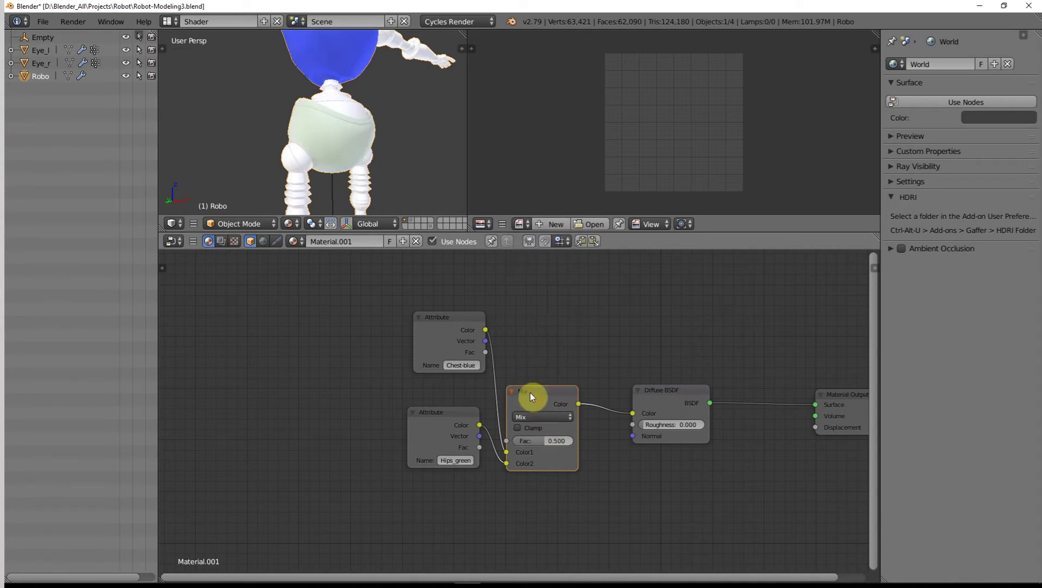
{"action": "left_click_drag", "start_coordinate": [547, 446], "coordinate": [577, 445]}
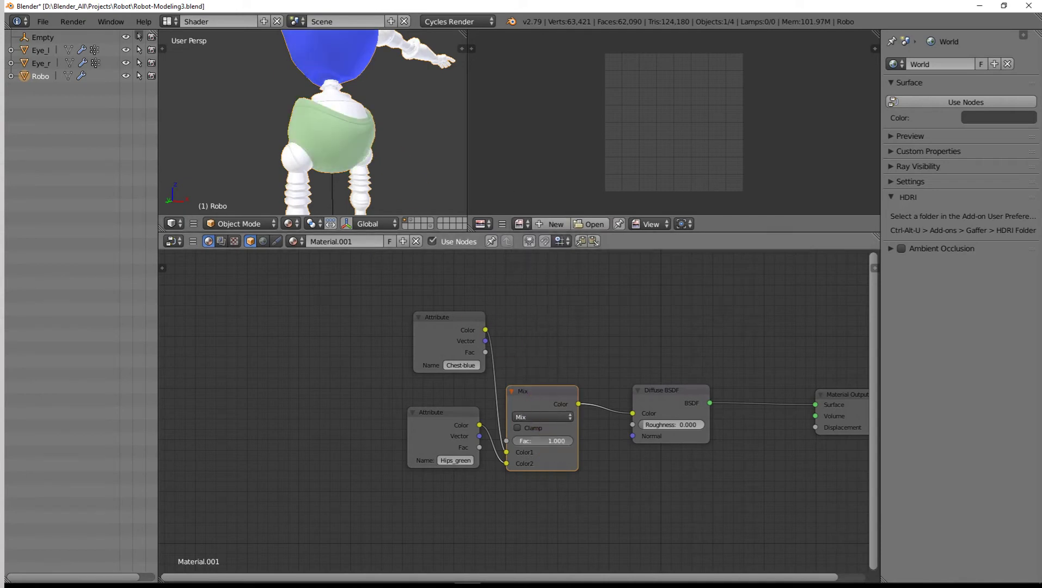
{"action": "middle_click_drag", "start_coordinate": [353, 123], "coordinate": [379, 134]}
{"action": "scroll", "coordinate": [357, 157], "scroll_direction": "down", "scroll_amount": 3}
{"action": "scroll", "coordinate": [378, 134], "scroll_direction": "down", "scroll_amount": 1}
{"action": "scroll", "coordinate": [307, 150], "scroll_direction": "up", "scroll_amount": 3}
{"action": "middle_click_drag", "start_coordinate": [305, 147], "coordinate": [291, 116]}
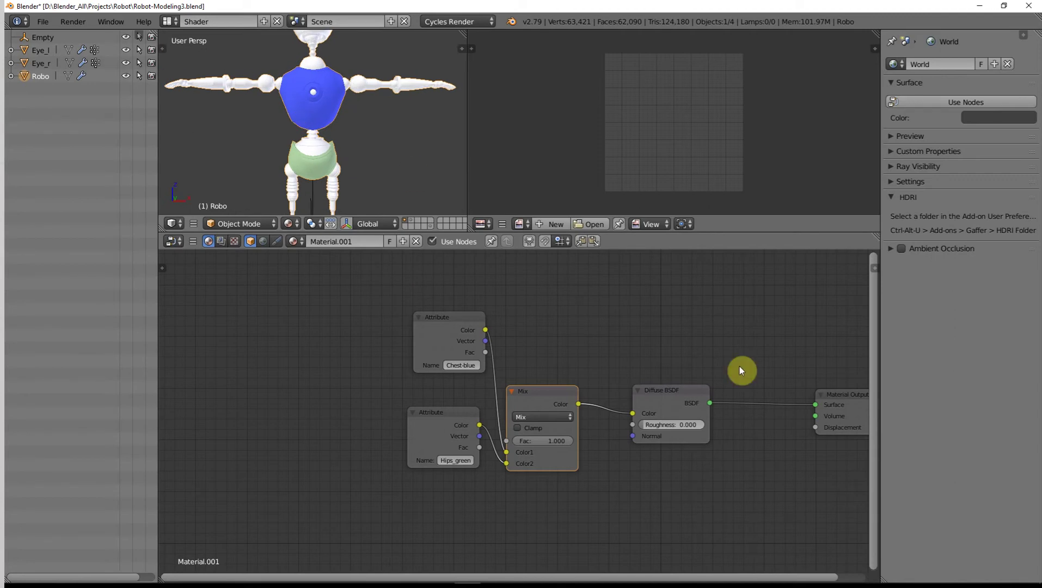
{"action": "scroll", "coordinate": [349, 146], "scroll_direction": "down", "scroll_amount": 3}
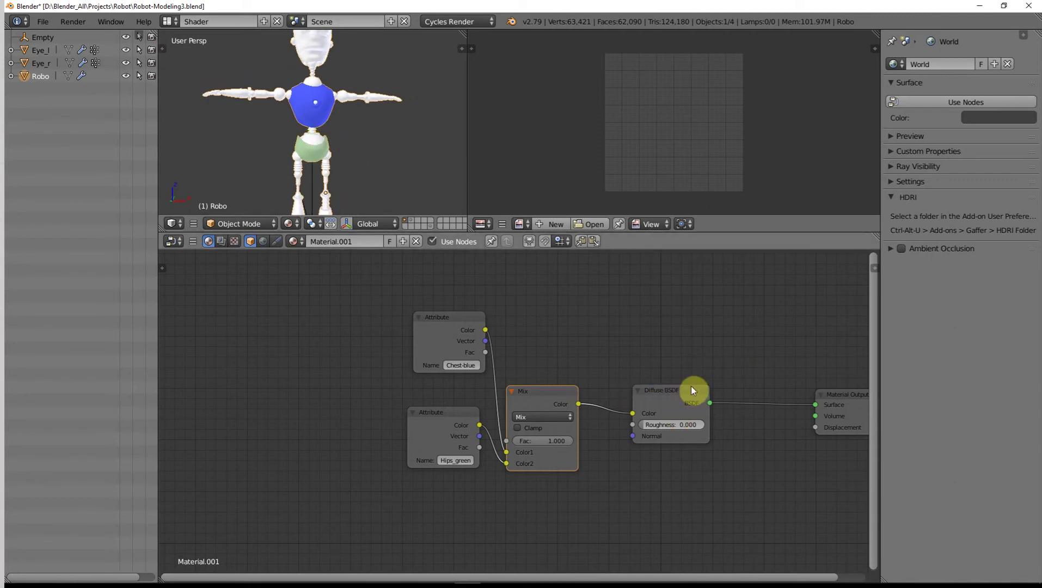
- Add a Principled BSDF shader node beside the Diffuse BSDF
{"action": "left_click_drag", "start_coordinate": [693, 394], "coordinate": [741, 393]}
{"action": "scroll", "coordinate": [726, 476], "scroll_direction": "down", "scroll_amount": 1}
{"action": "middle_click_drag", "start_coordinate": [687, 457], "coordinate": [606, 434]}
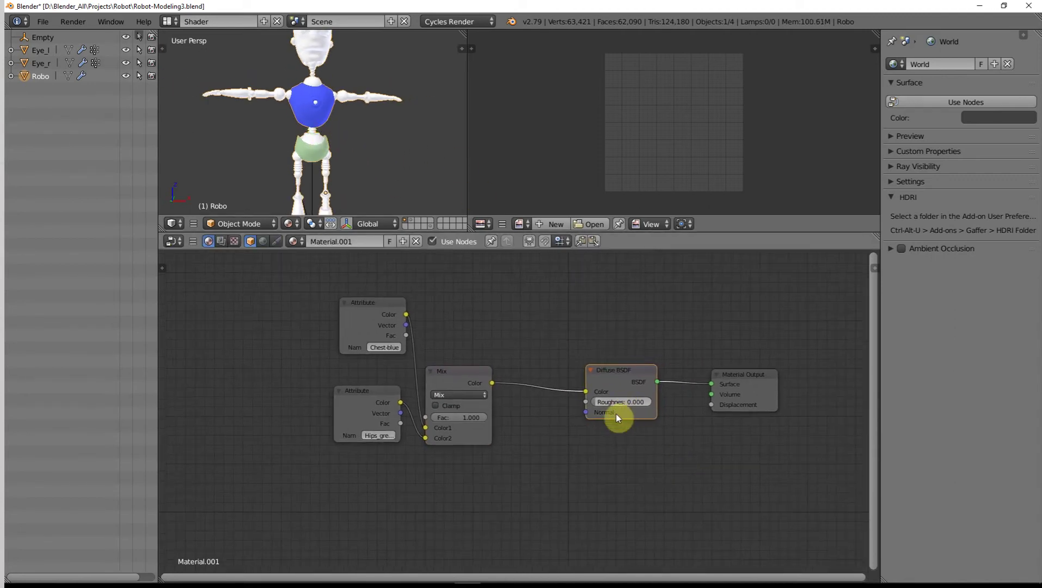
{"action": "key", "text": "shift+a"}
{"action": "mouse_move", "coordinate": [615, 415]}
{"action": "mouse_move", "coordinate": [622, 388]}
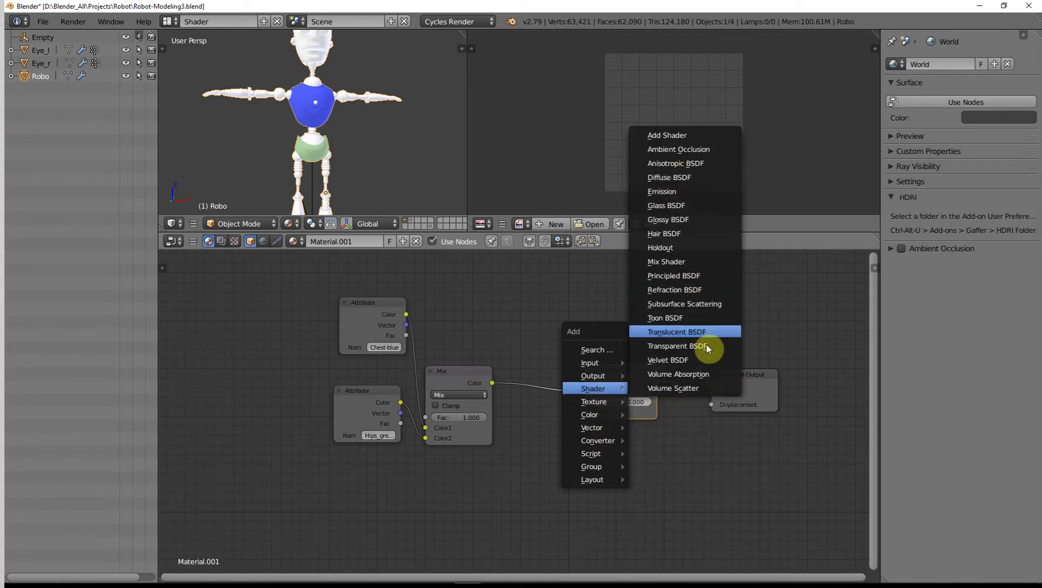
{"action": "left_click", "coordinate": [673, 276]}
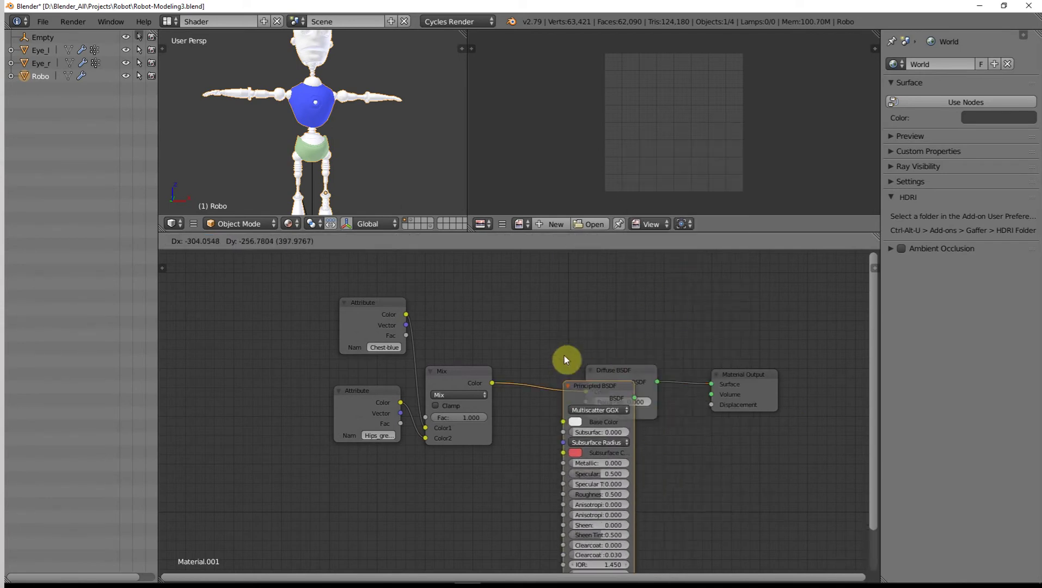
{"action": "left_click", "coordinate": [534, 415]}
- Delete the Diffuse BSDF and wire Mix into Base Color and Principled BSDF into Surface
{"action": "left_click", "coordinate": [622, 368]}
{"action": "key", "text": "x"}
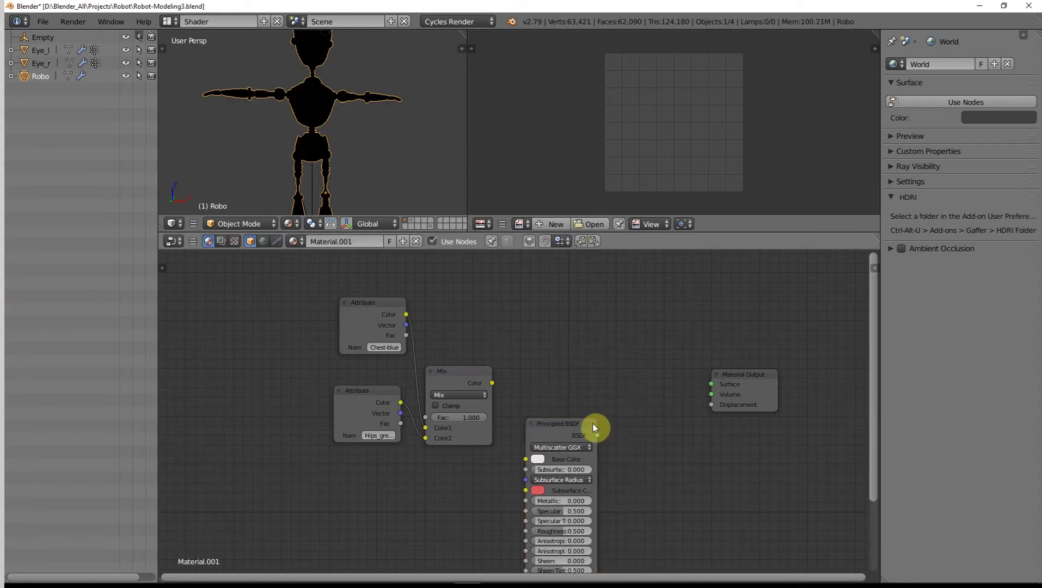
{"action": "left_click_drag", "start_coordinate": [575, 429], "coordinate": [639, 325]}
{"action": "left_click_drag", "start_coordinate": [491, 382], "coordinate": [590, 355]}
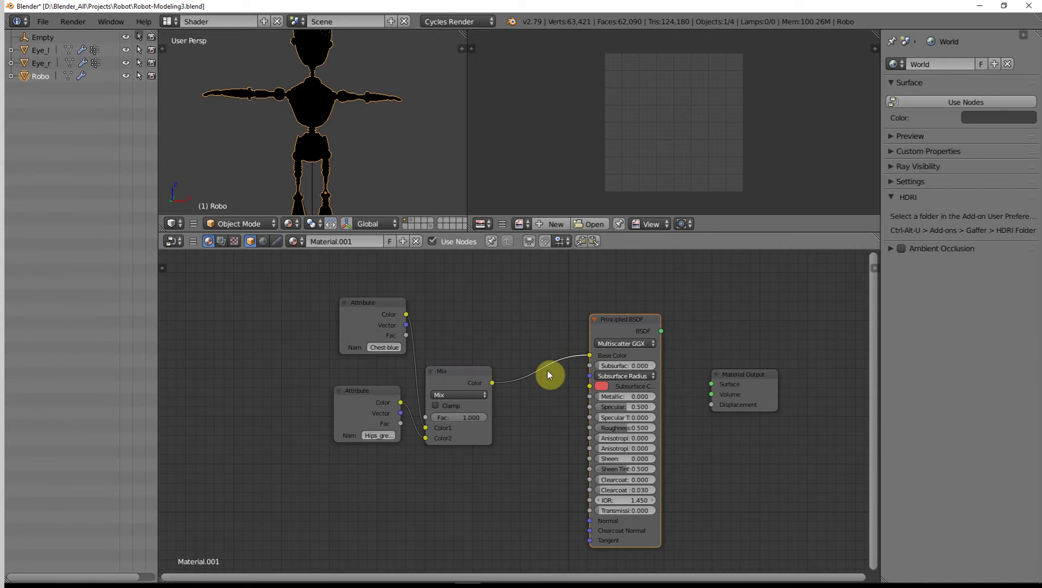
{"action": "left_click_drag", "start_coordinate": [661, 330], "coordinate": [711, 384]}
- Raise the Principled BSDF Metallic to 1.000 and inspect the metallic chest
{"action": "left_click_drag", "start_coordinate": [607, 402], "coordinate": [661, 400]}
{"action": "scroll", "coordinate": [316, 136], "scroll_direction": "up", "scroll_amount": 3}
{"action": "scroll", "coordinate": [305, 115], "scroll_direction": "up", "scroll_amount": 2}
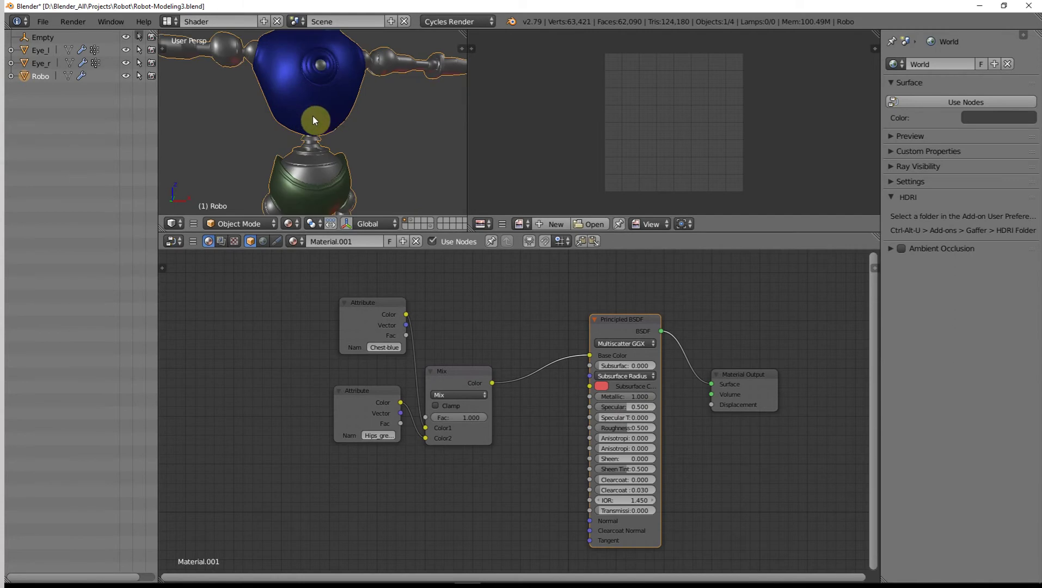
{"action": "middle_click_drag", "start_coordinate": [306, 110], "coordinate": [383, 149]}
{"action": "left_click", "coordinate": [1024, 444]}
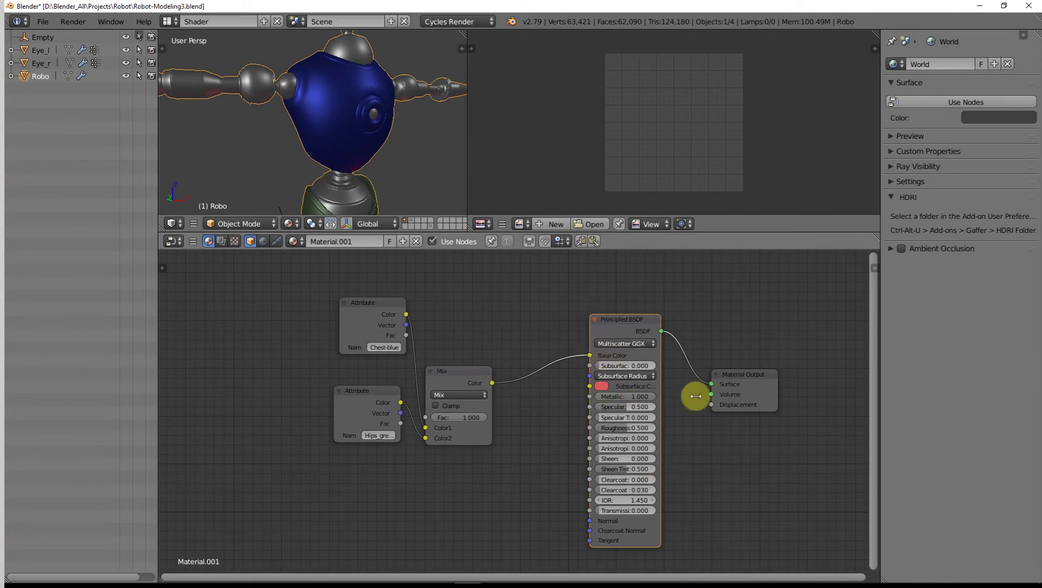
- Set Metallic back to 0 and Roughness to 0.100, checking the chest and hips
{"action": "left_click_drag", "start_coordinate": [641, 397], "coordinate": [609, 397]}
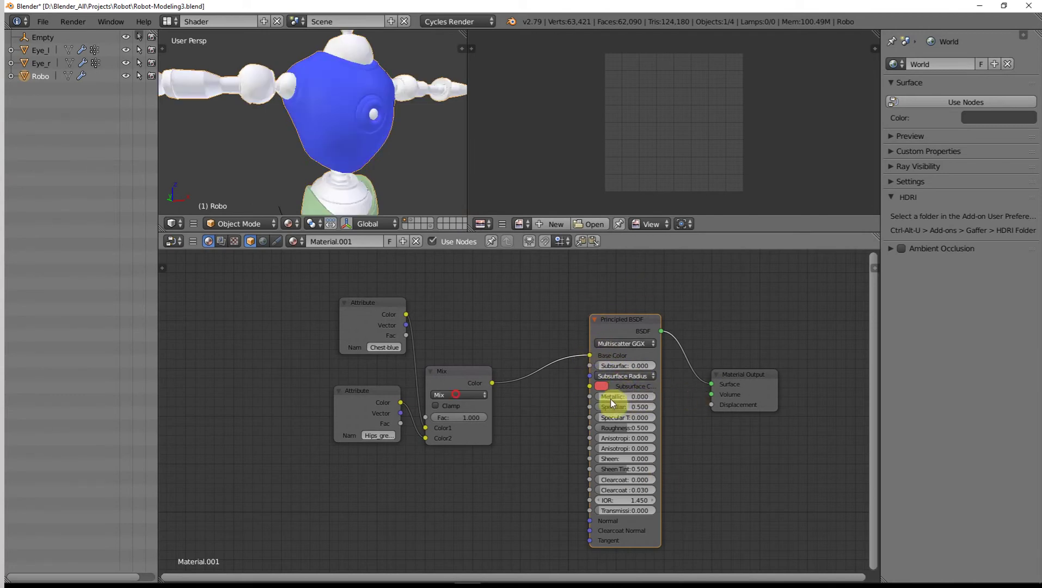
{"action": "double_click", "coordinate": [633, 428]}
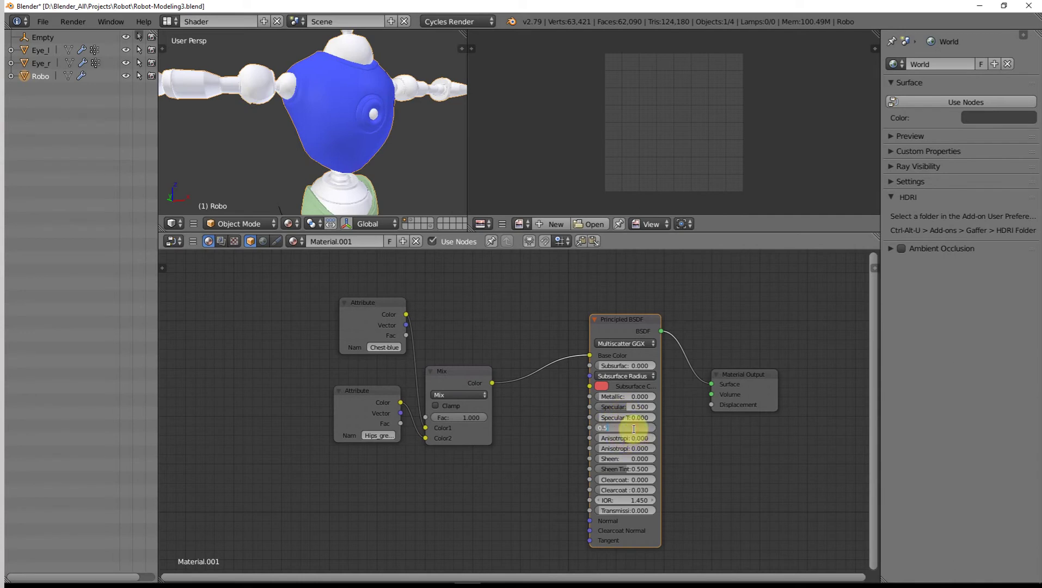
{"action": "type", "text": ".1"}
{"action": "key", "text": "Return"}
{"action": "scroll", "coordinate": [367, 84], "scroll_direction": "up", "scroll_amount": 4}
{"action": "mouse_move", "coordinate": [360, 87]}
{"action": "middle_mouse_down"}
{"action": "mouse_move", "coordinate": [296, 88]}
{"action": "mouse_move", "coordinate": [353, 101]}
{"action": "mouse_move", "coordinate": [352, 136]}
{"action": "mouse_move", "coordinate": [355, 83]}
{"action": "middle_mouse_up"}
{"action": "scroll", "coordinate": [360, 110], "scroll_direction": "down", "scroll_amount": 4}
{"action": "scroll", "coordinate": [329, 112], "scroll_direction": "down", "scroll_amount": 2}
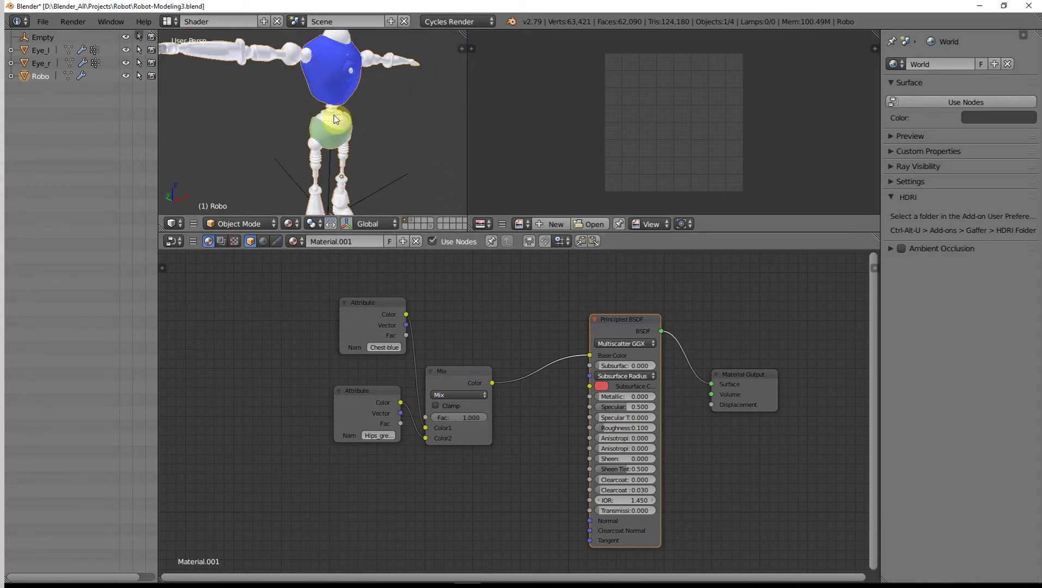
{"action": "scroll", "coordinate": [335, 119], "scroll_direction": "up", "scroll_amount": 2}
{"action": "middle_click_drag", "start_coordinate": [336, 120], "coordinate": [334, 150], "text": "shift"}
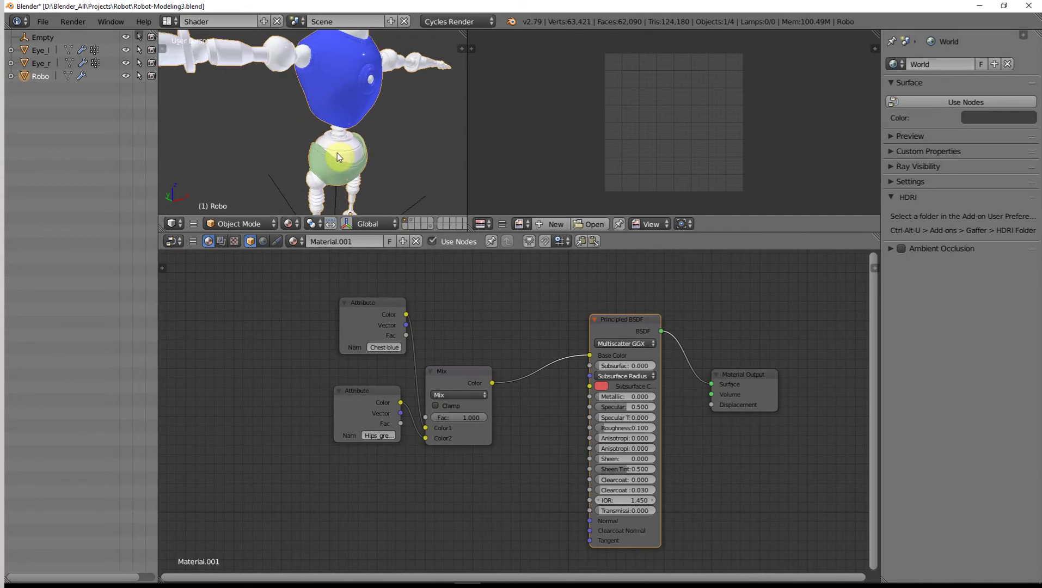
- Switch to the Rhuan layout and orbit to a side view of the robot
{"action": "key", "text": "ctrl+Left"}
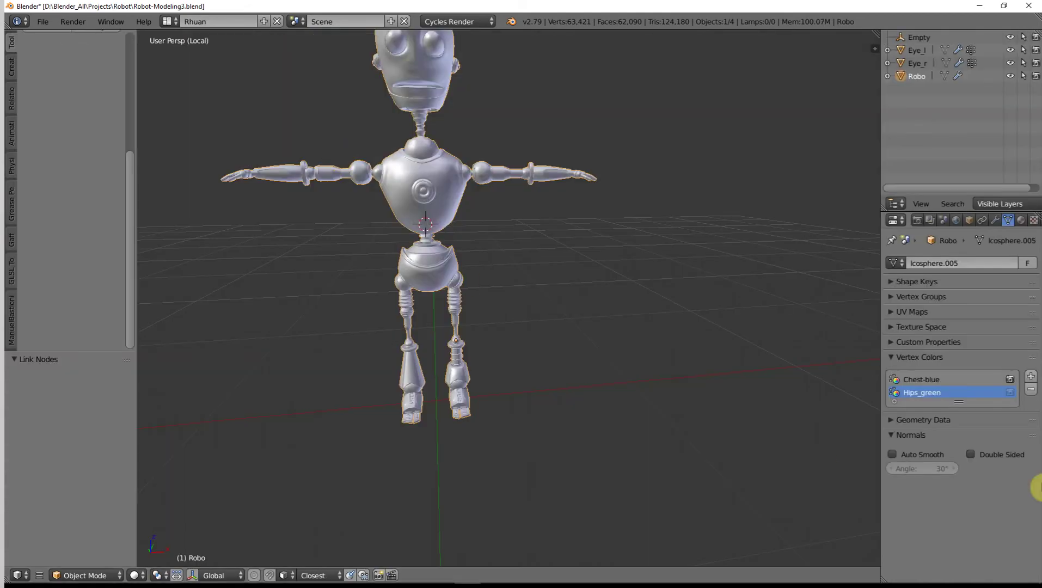
{"action": "middle_click_drag", "start_coordinate": [406, 209], "coordinate": [472, 251]}
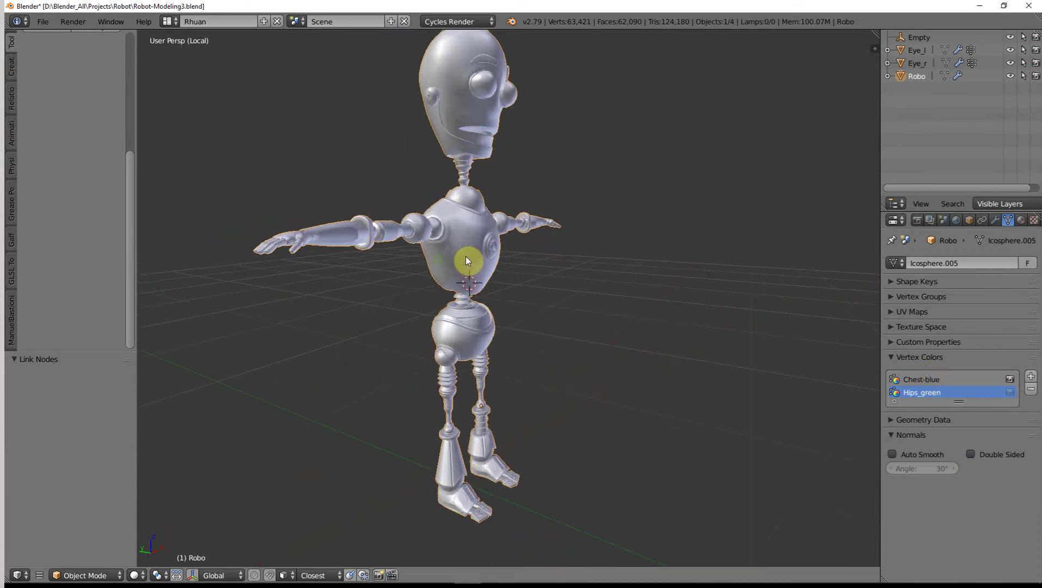
{"action": "scroll", "coordinate": [465, 256], "scroll_direction": "up", "scroll_amount": 3}
{"action": "scroll", "coordinate": [484, 253], "scroll_direction": "down", "scroll_amount": 4}
{"action": "middle_click_drag", "start_coordinate": [540, 298], "coordinate": [477, 298]}
- Apply the robot's existing Subsurf modifier to its mesh
{"action": "scroll", "coordinate": [523, 325], "scroll_direction": "down", "scroll_amount": 3}
{"action": "left_click", "coordinate": [996, 221]}
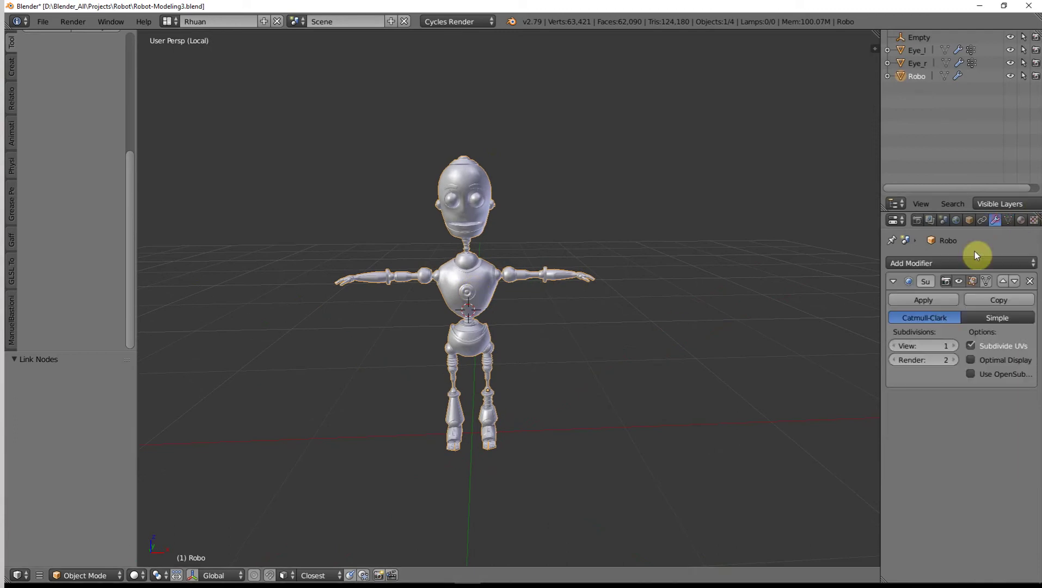
{"action": "left_click", "coordinate": [923, 297]}
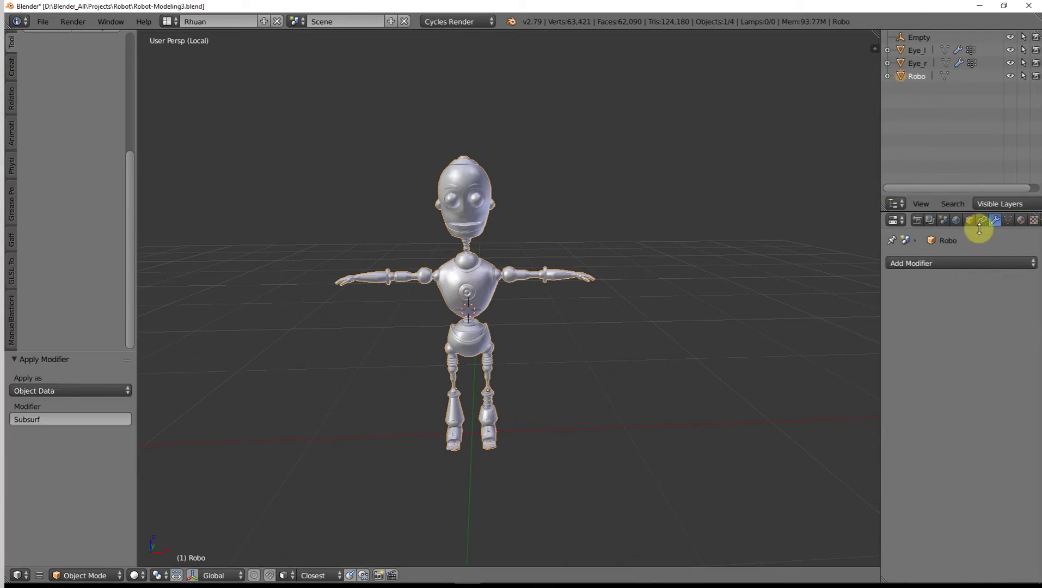
- Add a Subdivision Surface modifier, raise its level to 3, and apply it
{"action": "left_click", "coordinate": [959, 262]}
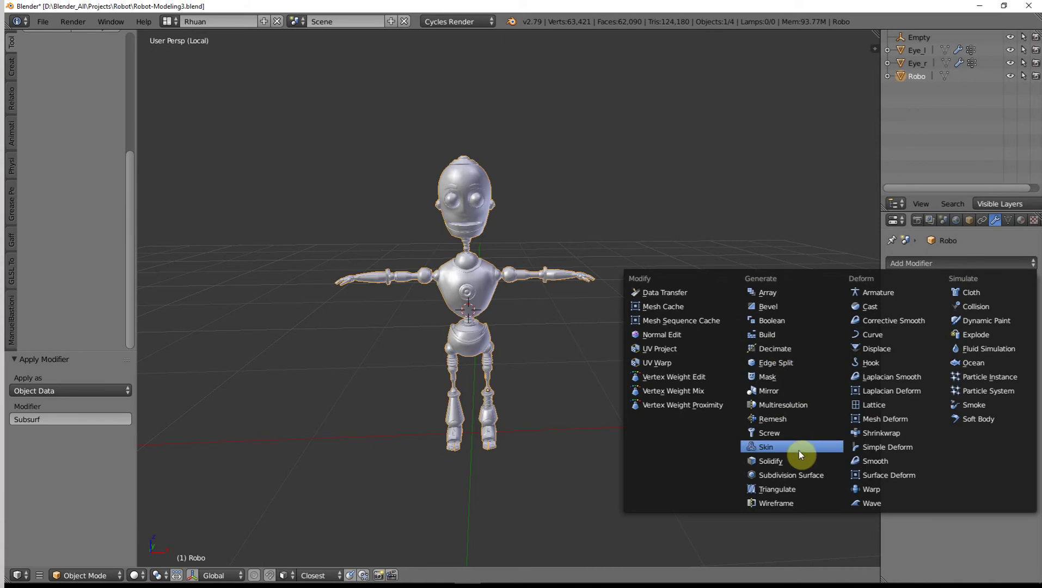
{"action": "key", "text": "ctrl+2"}
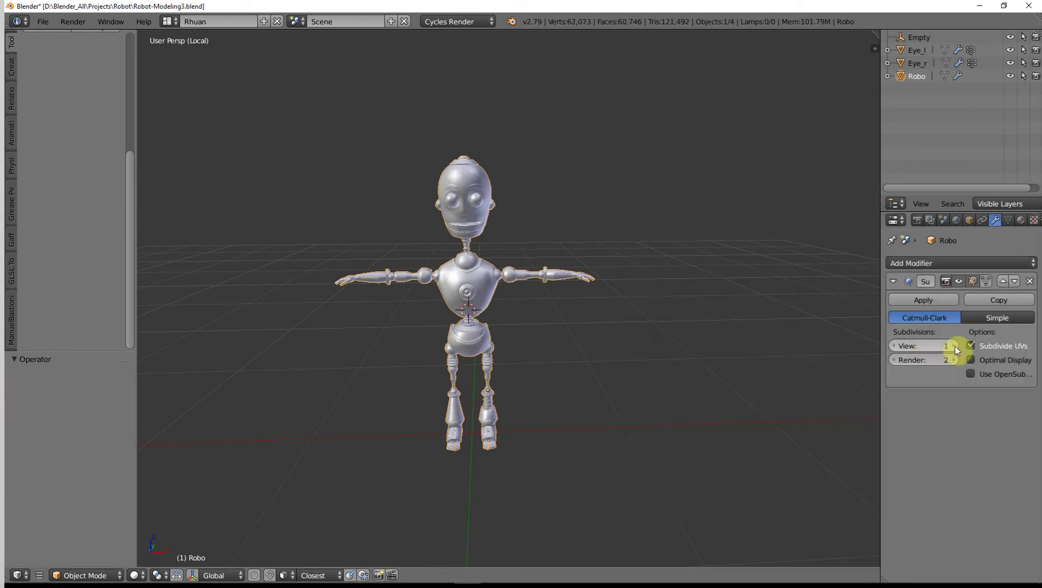
{"action": "left_click", "coordinate": [955, 346]}
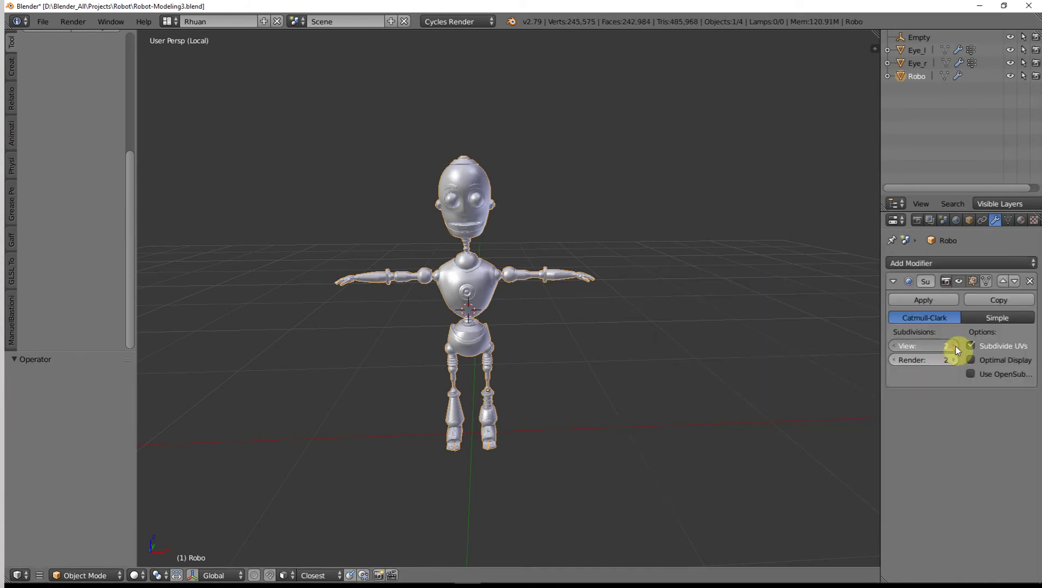
{"action": "left_click", "coordinate": [926, 299]}
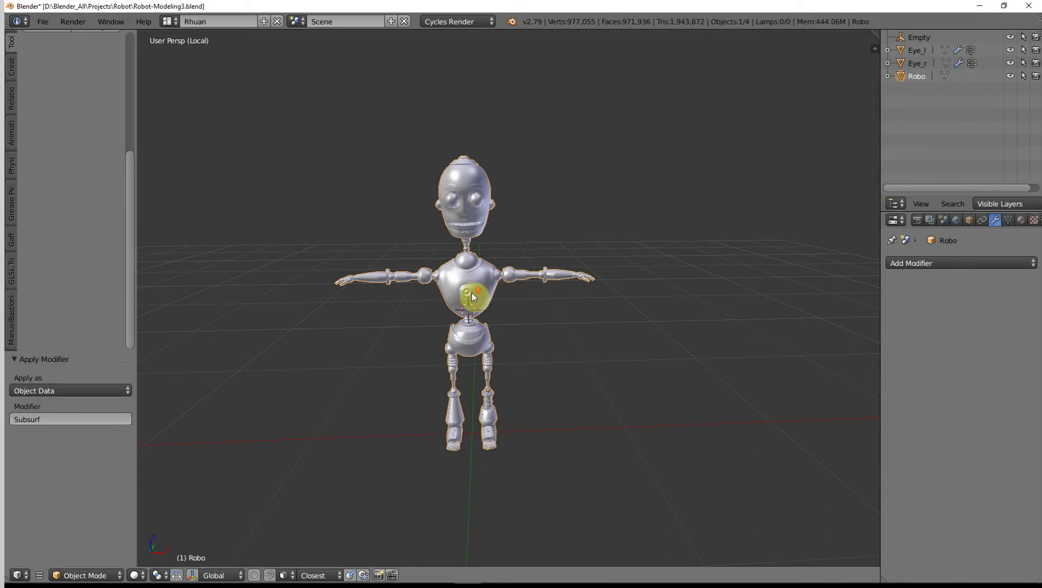
- Inspect the dense subdivided geometry in Edit Mode, then return to Object Mode
{"action": "key", "text": "Tab"}
{"action": "scroll", "coordinate": [471, 292], "scroll_direction": "up", "scroll_amount": 5}
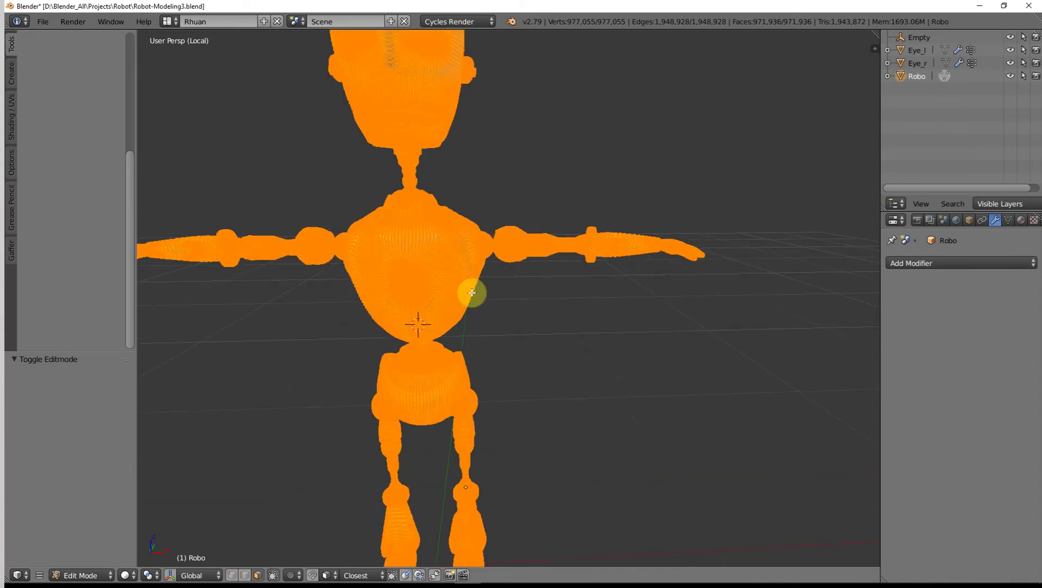
{"action": "scroll", "coordinate": [449, 292], "scroll_direction": "up", "scroll_amount": 5}
{"action": "scroll", "coordinate": [447, 290], "scroll_direction": "down", "scroll_amount": 4}
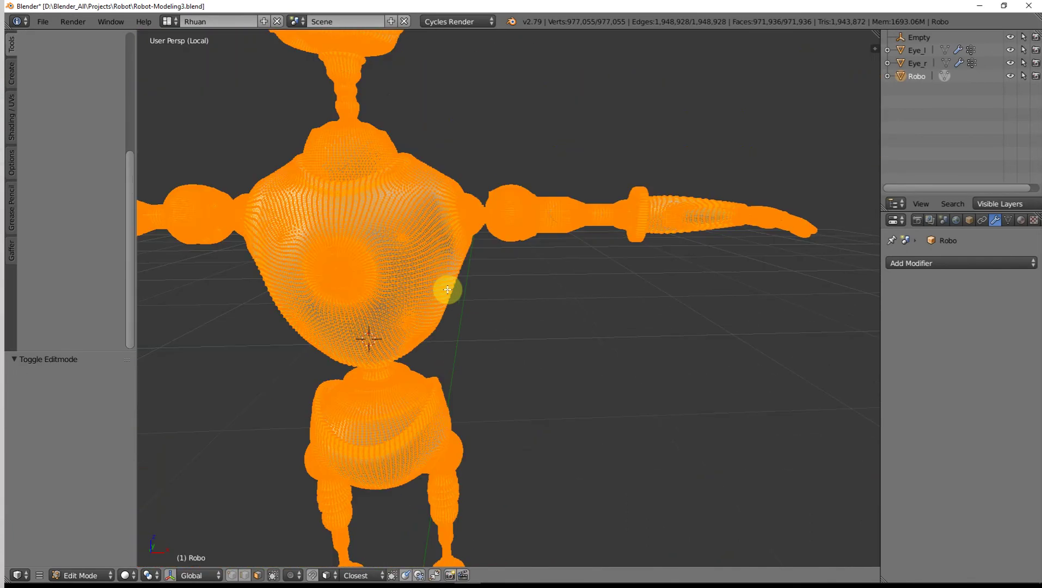
{"action": "key", "text": "Tab"}
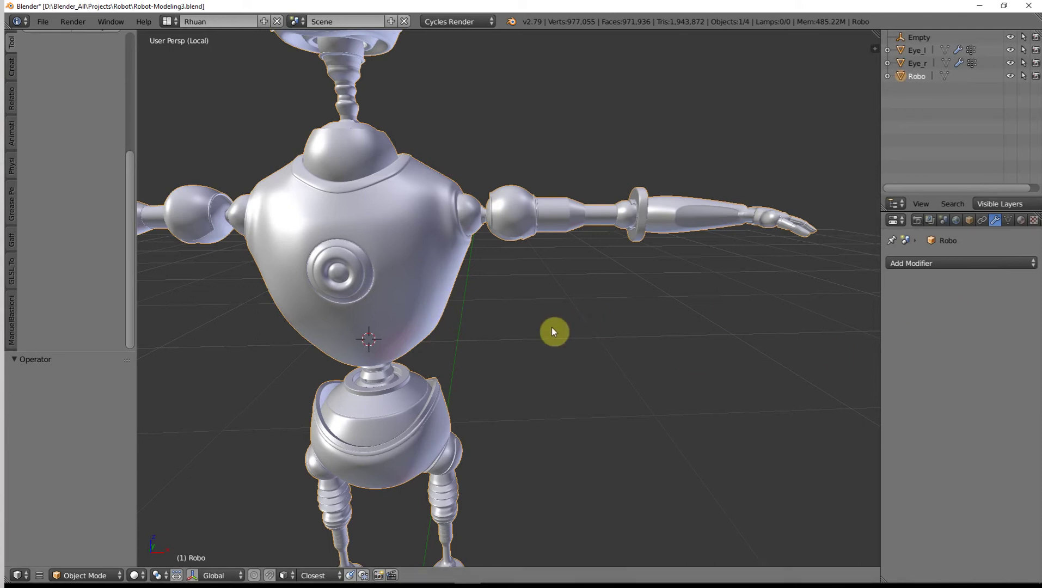
- Bring back the level-3 subdivision, lower it to 2, and apply it
{"action": "key", "text": "ctrl+3"}
{"action": "scroll", "coordinate": [572, 291], "scroll_direction": "down", "scroll_amount": 3}
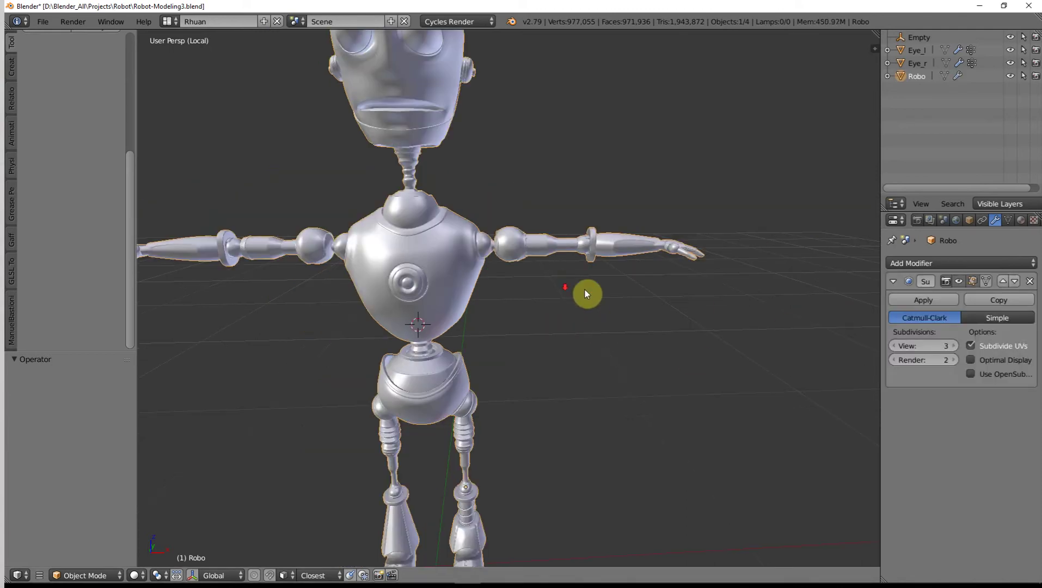
{"action": "left_click", "coordinate": [894, 345]}
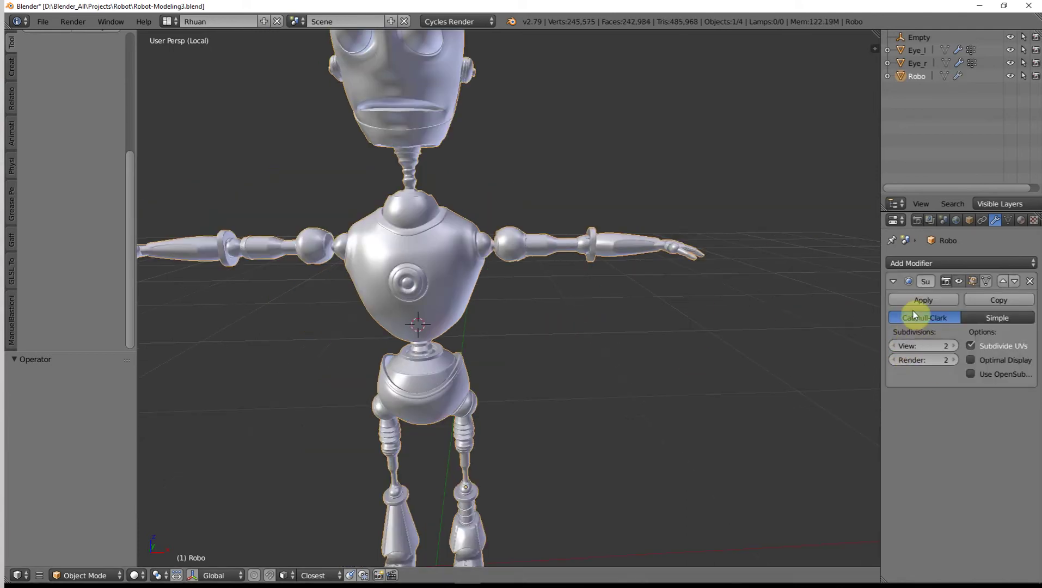
{"action": "left_click", "coordinate": [915, 301]}
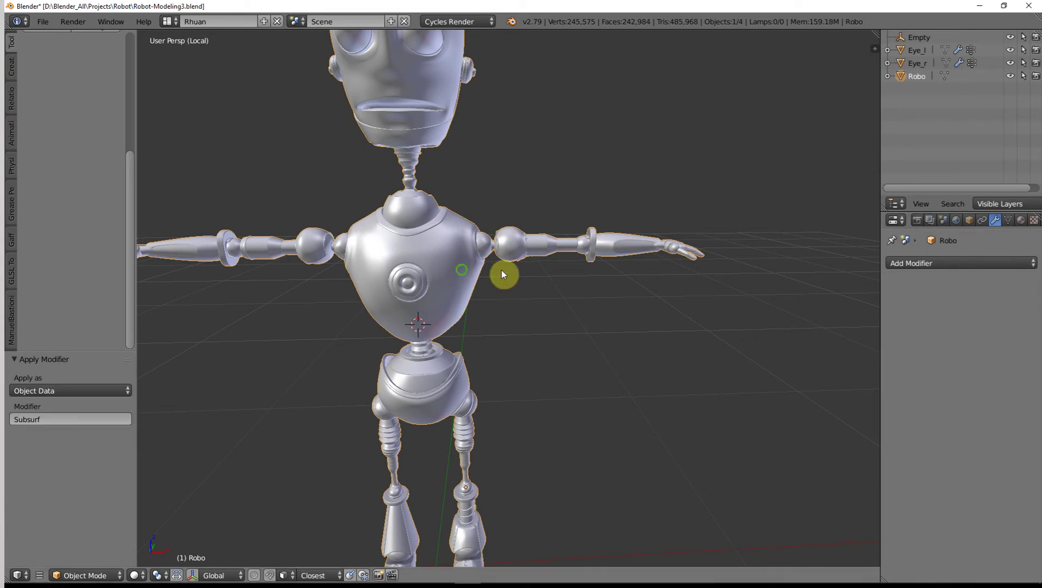
{"action": "scroll", "coordinate": [566, 272], "scroll_direction": "up", "scroll_amount": 3}
- Select the shoulder ball with L, invert and hide everything else, then exit Edit Mode
{"action": "key", "text": "Tab"}
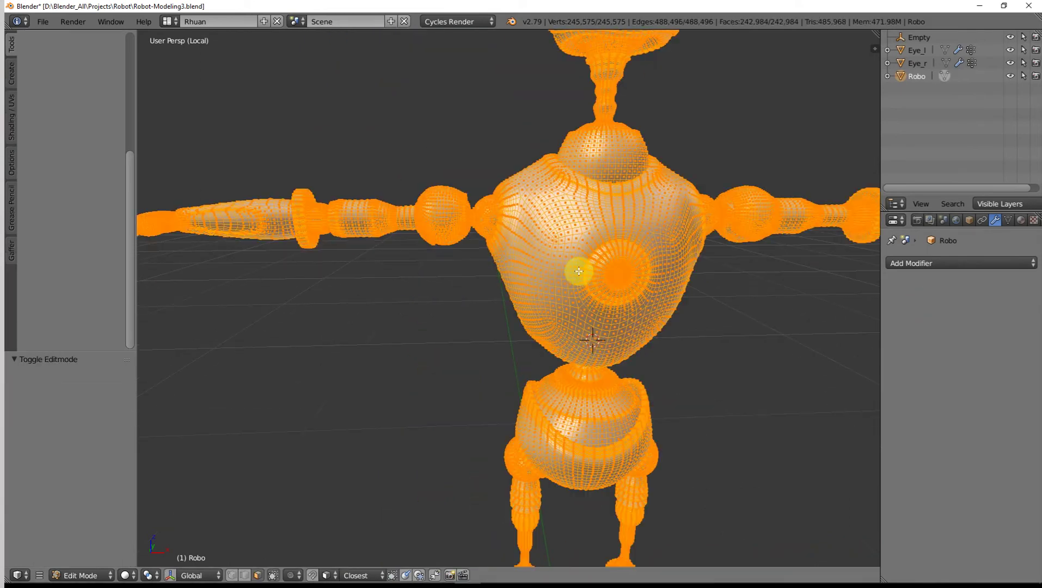
{"action": "key", "text": "a"}
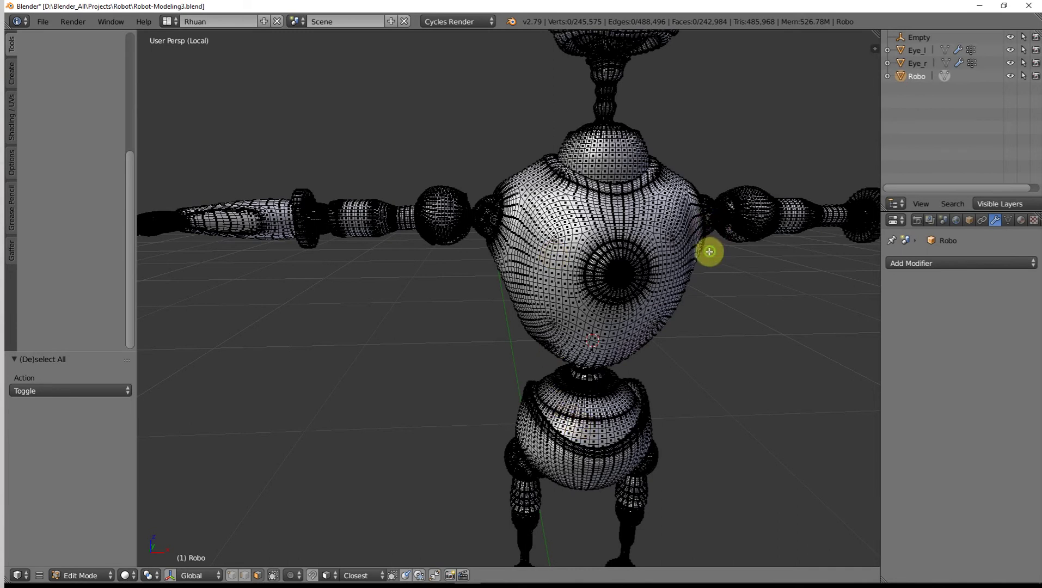
{"action": "middle_click_drag", "start_coordinate": [698, 252], "coordinate": [628, 274]}
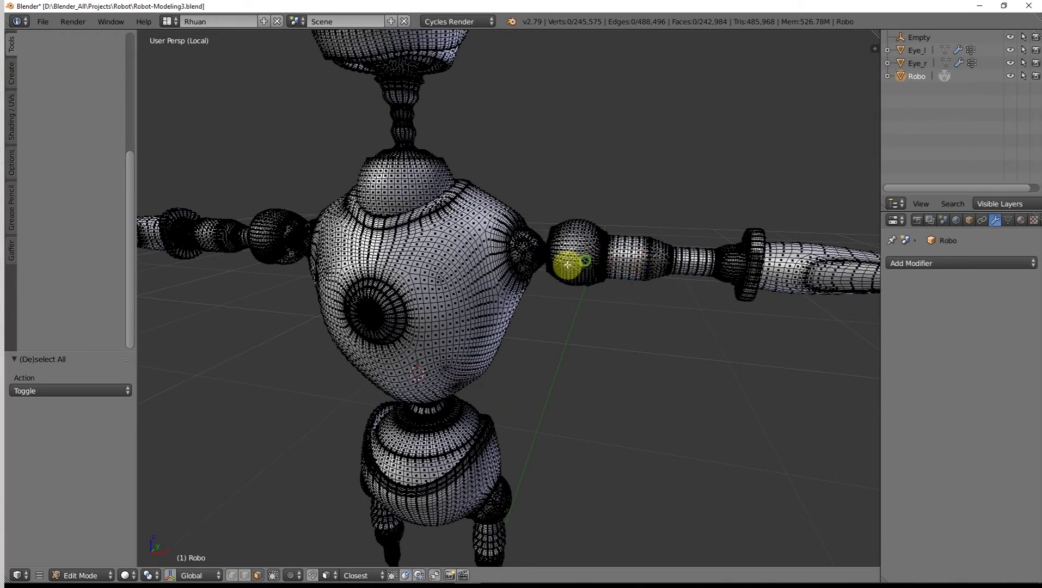
{"action": "middle_click_drag", "start_coordinate": [521, 270], "coordinate": [463, 264]}
{"action": "key", "text": "l"}
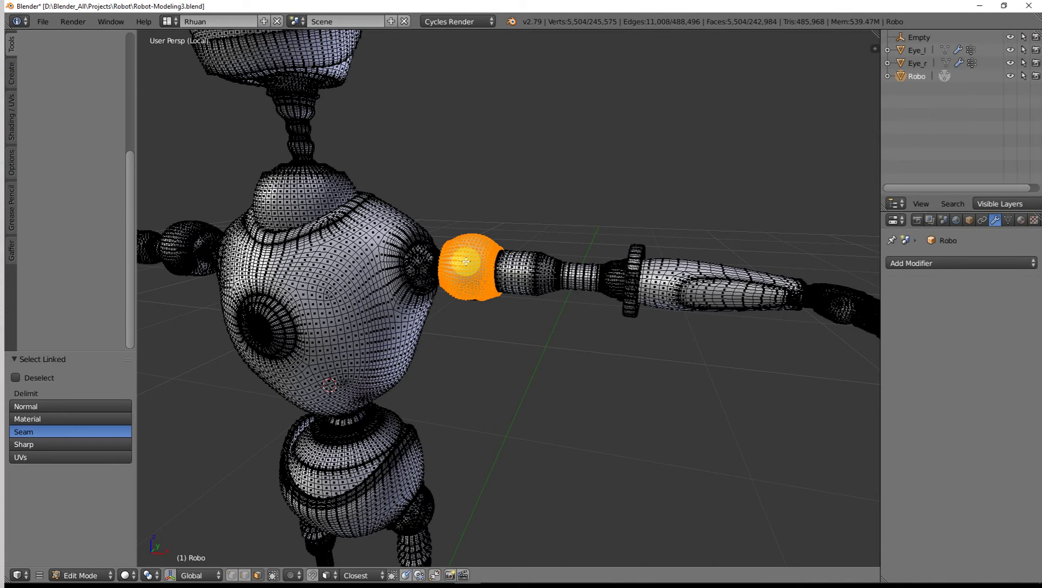
{"action": "key", "text": "ctrl+i"}
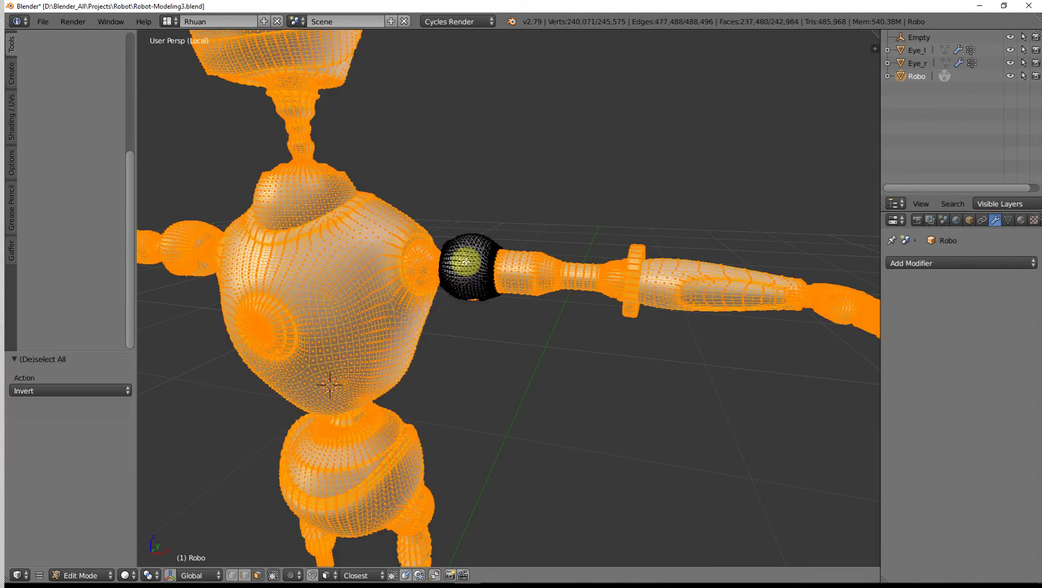
{"action": "key", "text": "h"}
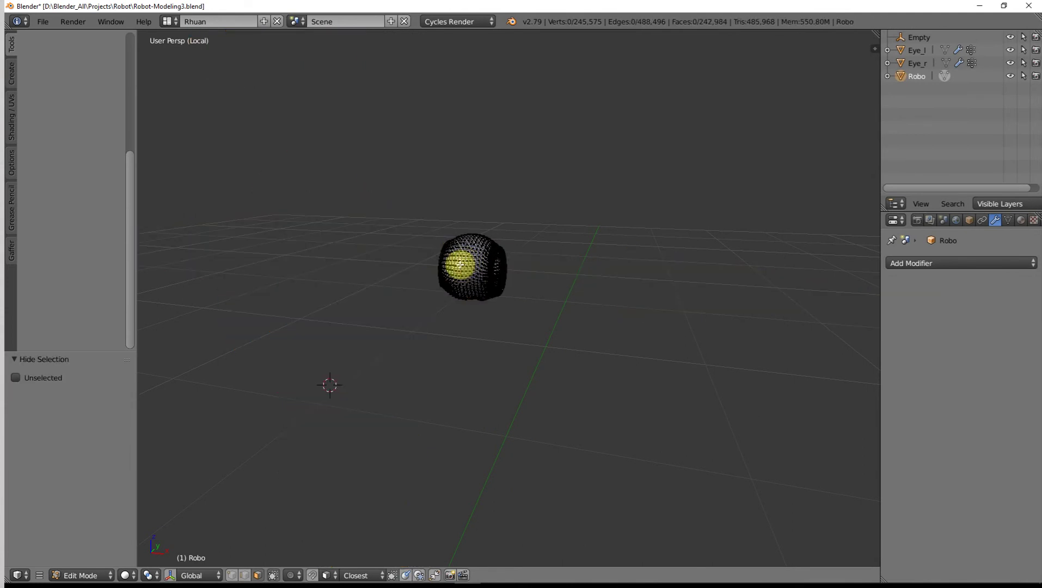
{"action": "key", "text": "l"}
{"action": "key", "text": "Tab"}
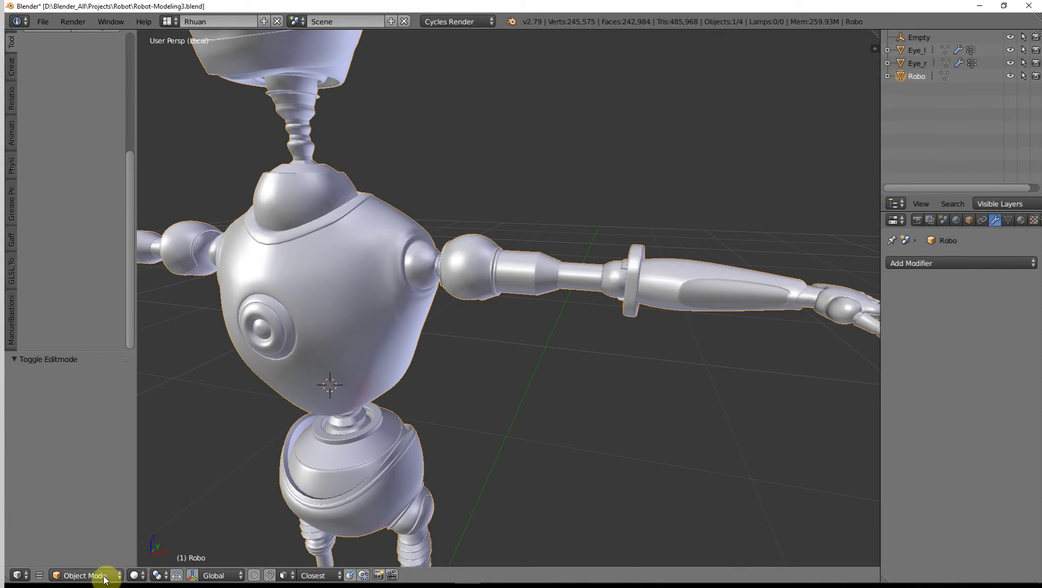
- Switch to Vertex Paint and set the brush radius to 62 px
{"action": "left_click", "coordinate": [87, 575]}
{"action": "left_click", "coordinate": [79, 517]}
{"action": "scroll", "coordinate": [428, 277], "scroll_direction": "up", "scroll_amount": 6}
{"action": "mouse_move", "coordinate": [461, 267]}
{"action": "middle_mouse_down"}
{"action": "mouse_move", "coordinate": [485, 264]}
{"action": "mouse_move", "coordinate": [472, 273]}
{"action": "middle_mouse_up"}
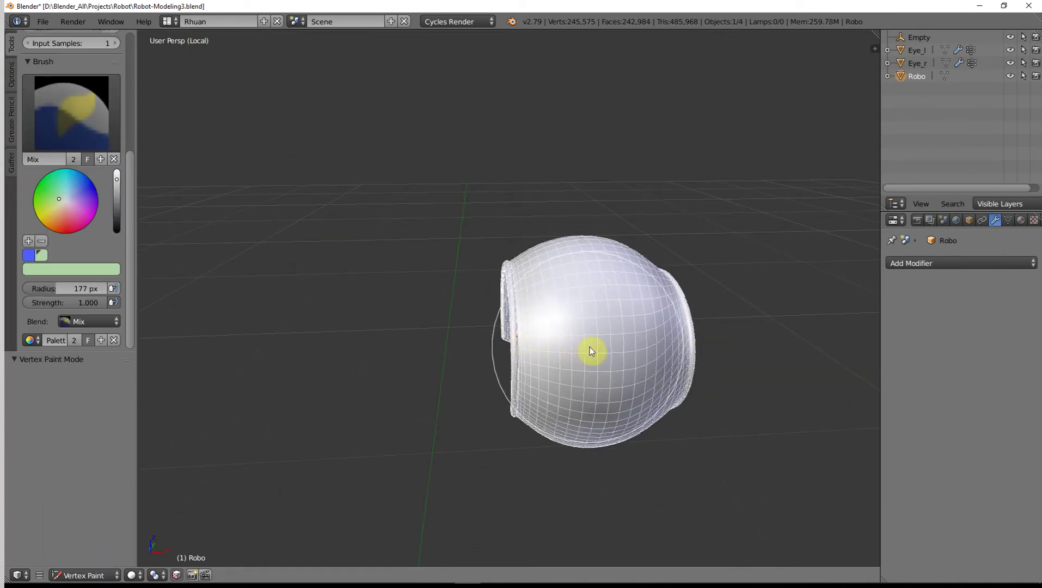
{"action": "key", "text": "f"}
{"action": "left_click", "coordinate": [527, 349]}
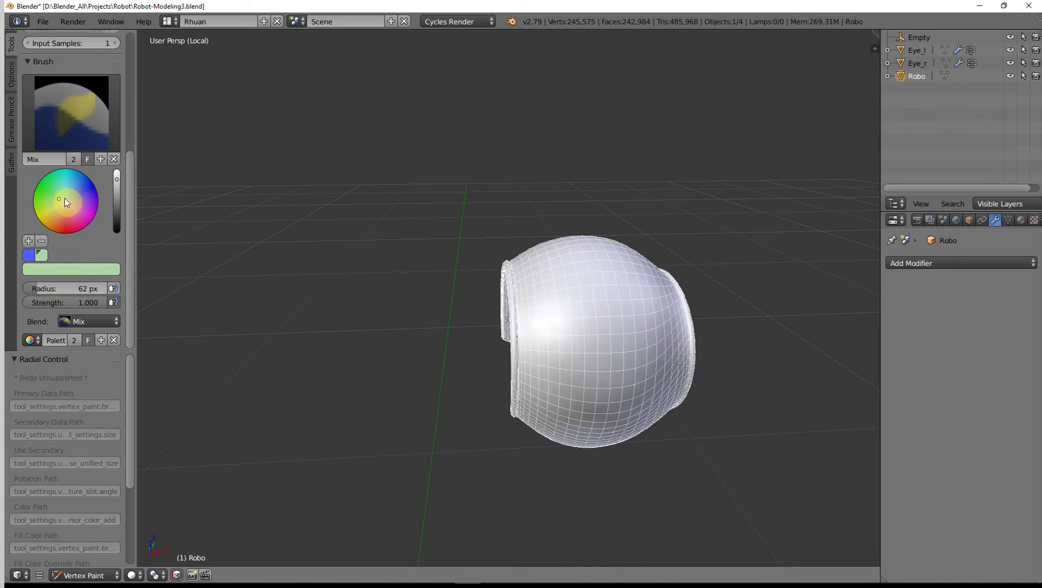
- Pick red, save it to the palette, and paint red over the shoulder ball
{"action": "left_click_drag", "start_coordinate": [64, 202], "coordinate": [69, 232]}
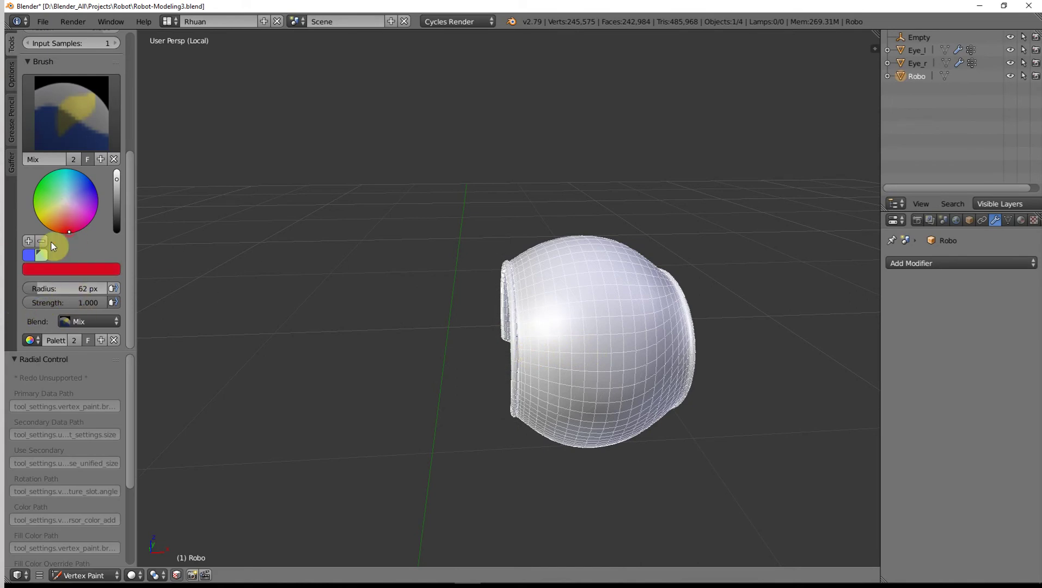
{"action": "left_click", "coordinate": [30, 241]}
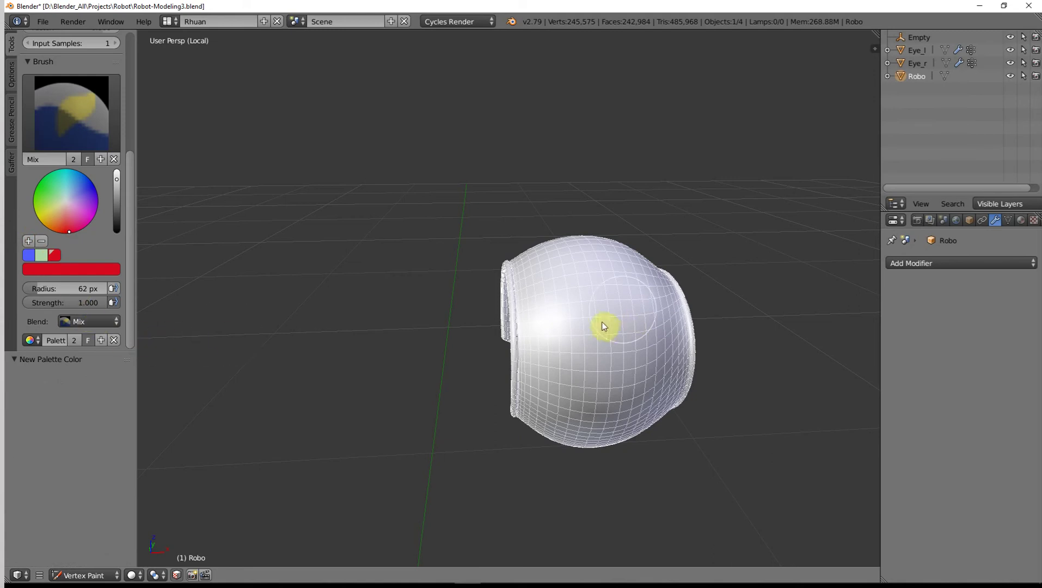
{"action": "mouse_move", "coordinate": [609, 327]}
{"action": "left_mouse_down"}
{"action": "mouse_move", "coordinate": [586, 321]}
{"action": "mouse_move", "coordinate": [625, 384]}
{"action": "left_mouse_up"}
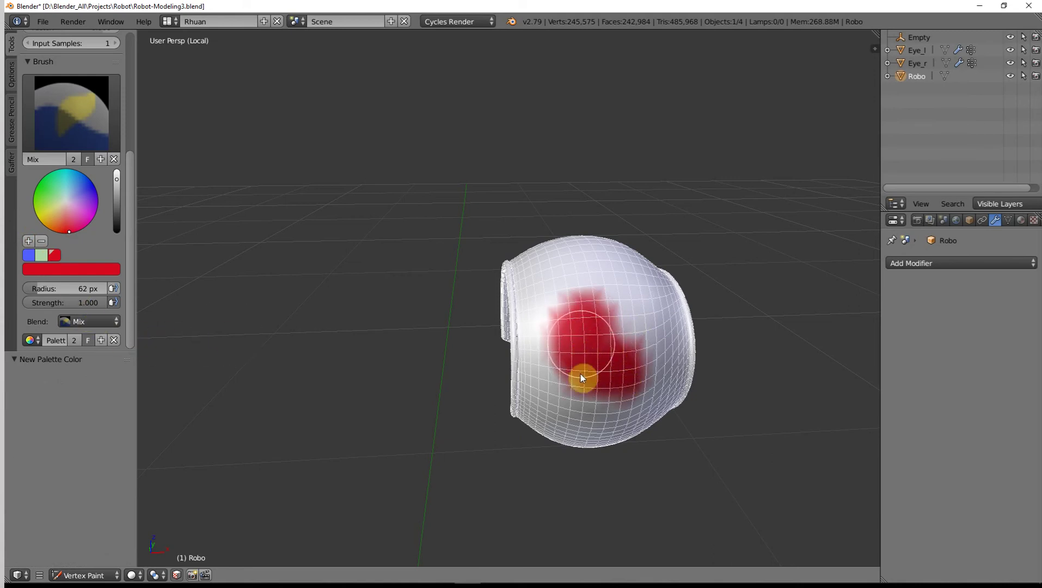
{"action": "mouse_move", "coordinate": [566, 357]}
{"action": "left_mouse_down"}
{"action": "mouse_move", "coordinate": [588, 337]}
{"action": "mouse_move", "coordinate": [598, 407]}
{"action": "mouse_move", "coordinate": [588, 417]}
{"action": "left_mouse_up"}
- Orbit to a side view and reselect the ball's connected geometry, hiding the rest
{"action": "middle_click_drag", "start_coordinate": [591, 365], "coordinate": [446, 426]}
{"action": "mouse_move", "coordinate": [425, 363]}
{"action": "middle_mouse_down"}
{"action": "mouse_move", "coordinate": [400, 360]}
{"action": "mouse_move", "coordinate": [465, 345]}
{"action": "mouse_move", "coordinate": [456, 367]}
{"action": "mouse_move", "coordinate": [547, 378]}
{"action": "mouse_move", "coordinate": [604, 327]}
{"action": "mouse_move", "coordinate": [595, 226]}
{"action": "mouse_move", "coordinate": [586, 283]}
{"action": "mouse_move", "coordinate": [556, 298]}
{"action": "mouse_move", "coordinate": [544, 333]}
{"action": "middle_mouse_up"}
{"action": "key", "text": "l"}
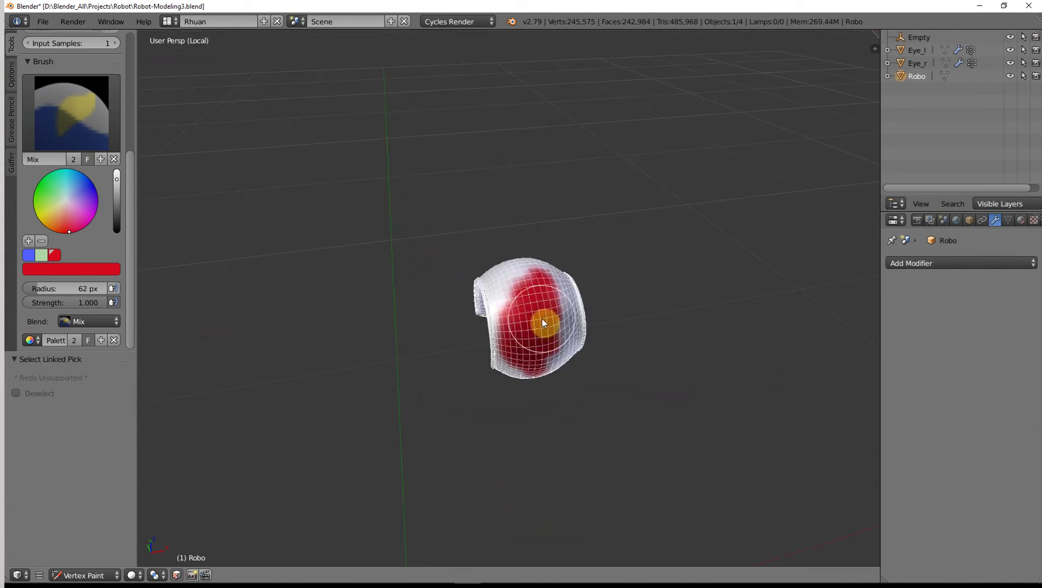
{"action": "key", "text": "a"}
{"action": "key", "text": "l"}
{"action": "key", "text": "h"}
- Centre the painted ball in the view and paint more red over it
{"action": "middle_click_drag", "start_coordinate": [542, 322], "coordinate": [549, 306]}
{"action": "scroll", "coordinate": [548, 261], "scroll_direction": "down", "scroll_amount": 6}
{"action": "middle_click_drag", "start_coordinate": [550, 204], "coordinate": [531, 312], "text": "shift"}
{"action": "scroll", "coordinate": [516, 225], "scroll_direction": "up", "scroll_amount": 4}
{"action": "middle_click_drag", "start_coordinate": [550, 137], "coordinate": [530, 223], "text": "shift"}
{"action": "scroll", "coordinate": [524, 208], "scroll_direction": "up", "scroll_amount": 4}
{"action": "middle_click_drag", "start_coordinate": [538, 159], "coordinate": [524, 308], "text": "shift"}
{"action": "scroll", "coordinate": [525, 259], "scroll_direction": "up", "scroll_amount": 6}
{"action": "mouse_move", "coordinate": [526, 260]}
{"action": "left_mouse_down"}
{"action": "mouse_move", "coordinate": [465, 228]}
{"action": "mouse_move", "coordinate": [479, 216]}
{"action": "left_mouse_up"}
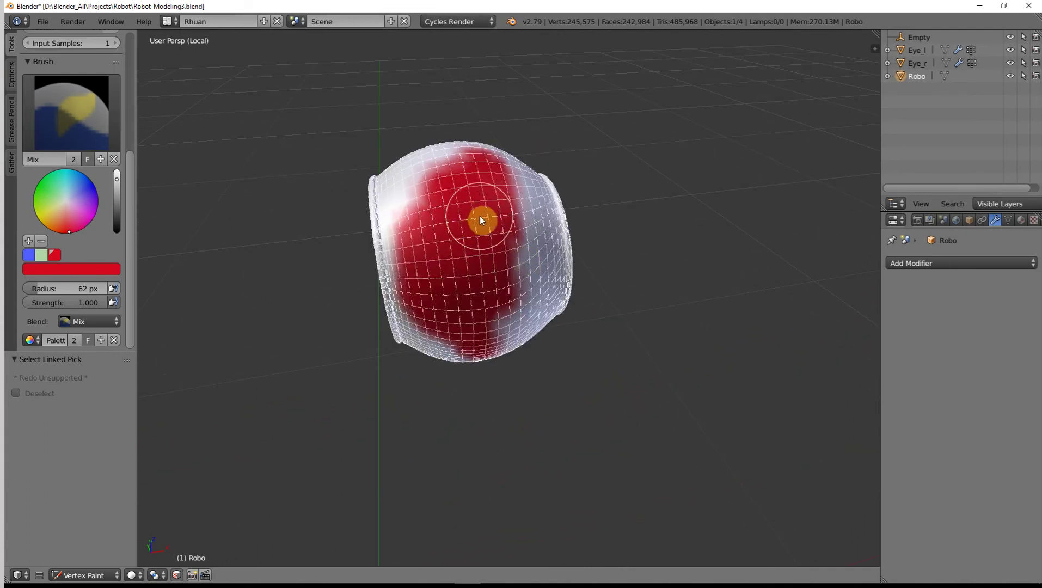
- Frame the selected shoulder ball in the view and return to vertex painting
{"action": "key", "text": "Tab"}
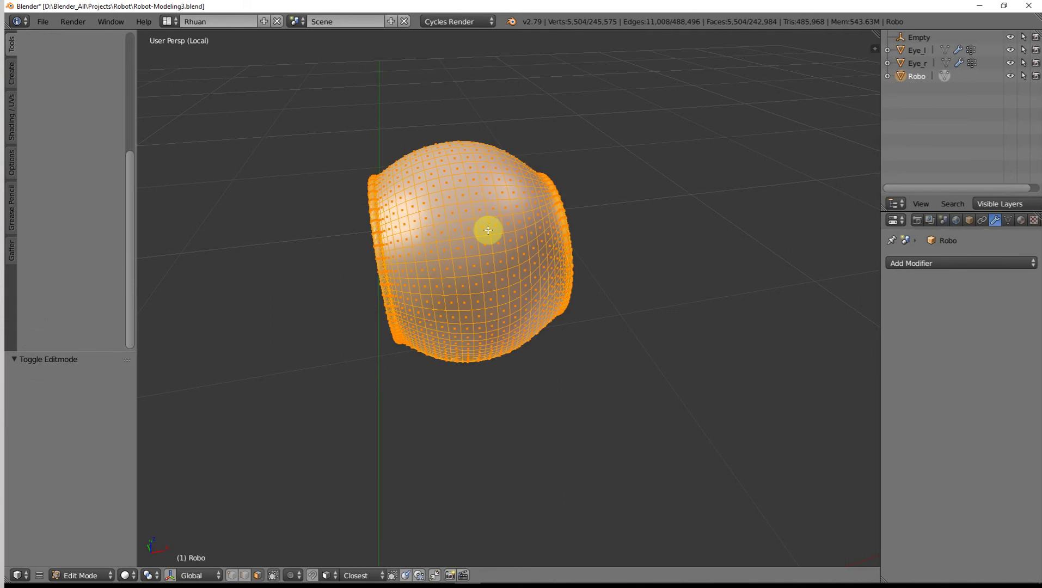
{"action": "key", "text": "KP_Decimal"}
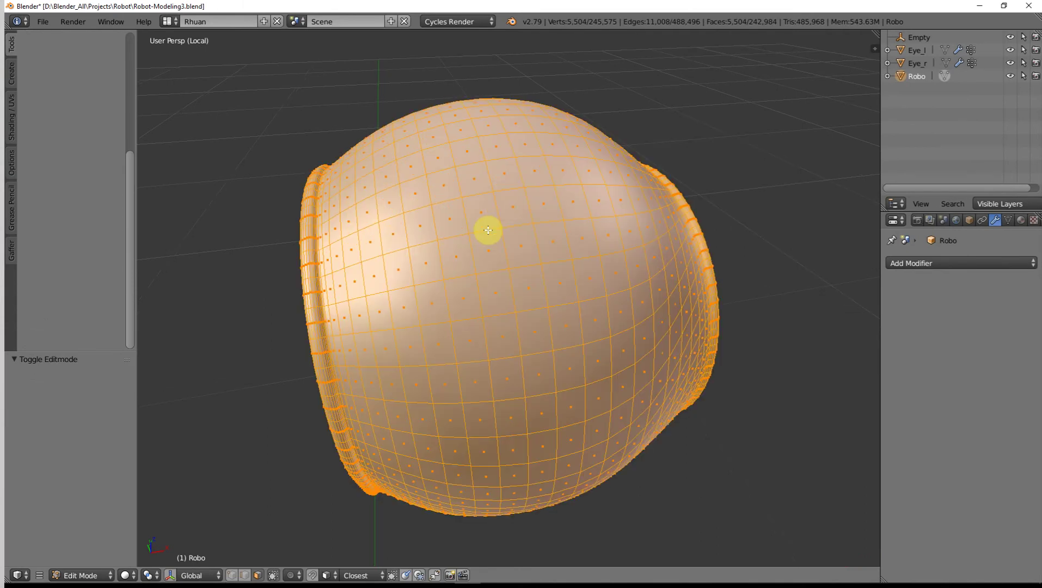
{"action": "key", "text": "Tab"}
{"action": "mouse_move", "coordinate": [499, 275]}
{"action": "middle_mouse_down"}
{"action": "mouse_move", "coordinate": [409, 286]}
{"action": "mouse_move", "coordinate": [401, 272]}
{"action": "mouse_move", "coordinate": [447, 273]}
{"action": "middle_mouse_up"}
{"action": "scroll", "coordinate": [447, 274], "scroll_direction": "down", "scroll_amount": 3}
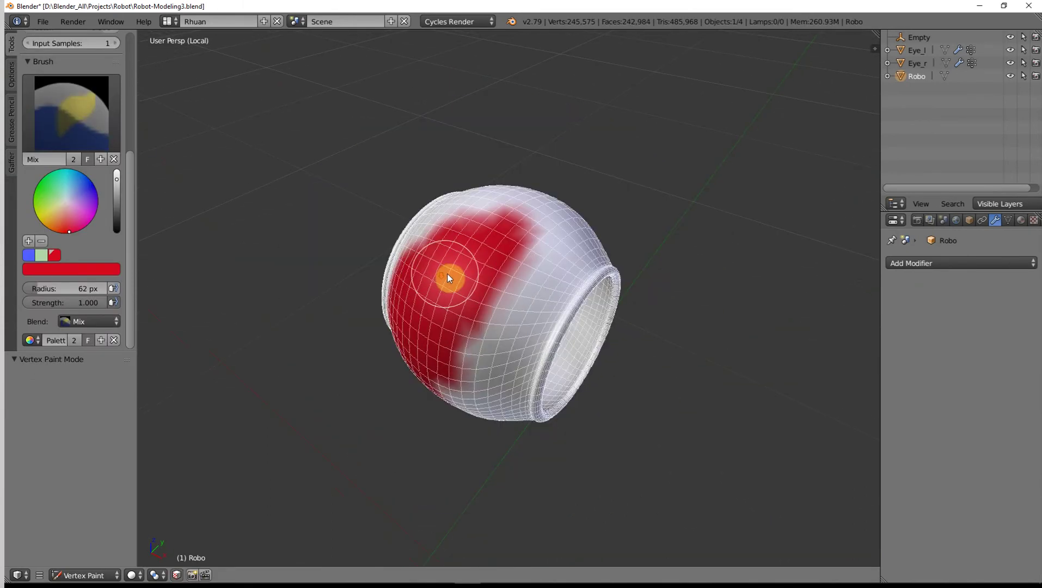
- Choose the blue palette swatch and paint blue across the ball's front and top
{"action": "left_click", "coordinate": [30, 258]}
{"action": "mouse_move", "coordinate": [520, 272]}
{"action": "middle_mouse_down"}
{"action": "mouse_move", "coordinate": [452, 324]}
{"action": "mouse_move", "coordinate": [478, 263]}
{"action": "middle_mouse_up"}
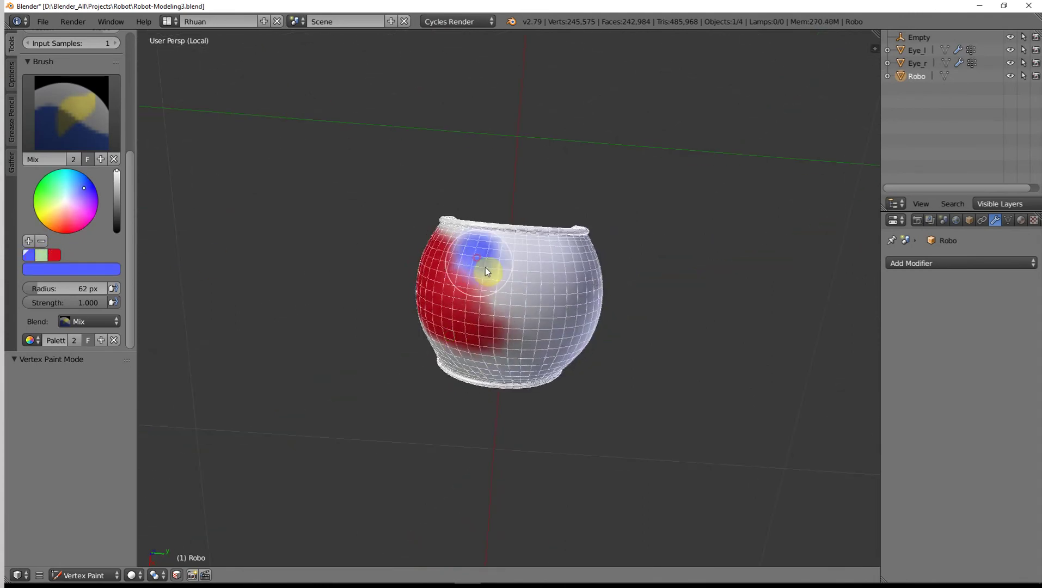
{"action": "mouse_move", "coordinate": [485, 265]}
{"action": "left_mouse_down"}
{"action": "mouse_move", "coordinate": [502, 298]}
{"action": "mouse_move", "coordinate": [521, 279]}
{"action": "mouse_move", "coordinate": [502, 254]}
{"action": "mouse_move", "coordinate": [529, 358]}
{"action": "left_mouse_up"}
{"action": "mouse_move", "coordinate": [558, 328]}
{"action": "middle_mouse_down"}
{"action": "mouse_move", "coordinate": [633, 284]}
{"action": "mouse_move", "coordinate": [526, 307]}
{"action": "mouse_move", "coordinate": [478, 268]}
{"action": "middle_mouse_up"}
{"action": "mouse_move", "coordinate": [478, 268]}
{"action": "left_mouse_down"}
{"action": "mouse_move", "coordinate": [526, 317]}
{"action": "mouse_move", "coordinate": [562, 317]}
{"action": "mouse_move", "coordinate": [541, 232]}
{"action": "left_mouse_up"}
{"action": "mouse_move", "coordinate": [541, 232]}
{"action": "middle_mouse_down"}
{"action": "mouse_move", "coordinate": [380, 308]}
{"action": "mouse_move", "coordinate": [274, 237]}
{"action": "mouse_move", "coordinate": [447, 265]}
{"action": "mouse_move", "coordinate": [532, 150]}
{"action": "mouse_move", "coordinate": [579, 266]}
{"action": "mouse_move", "coordinate": [553, 321]}
{"action": "mouse_move", "coordinate": [534, 312]}
{"action": "middle_mouse_up"}
{"action": "scroll", "coordinate": [534, 314], "scroll_direction": "up", "scroll_amount": 3}
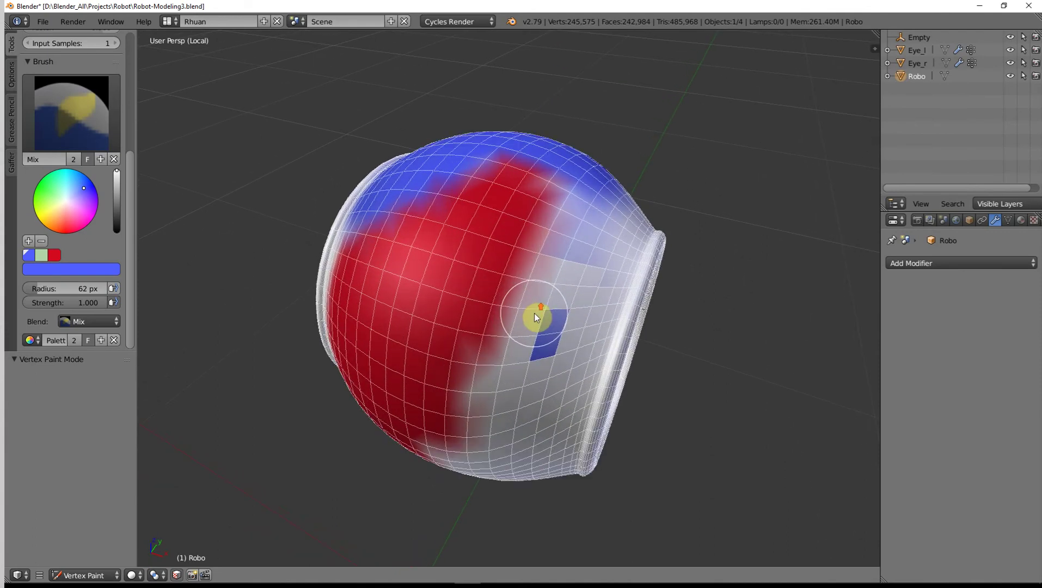
- Switch back to the red swatch and repaint the stray blue patch below
{"action": "left_click", "coordinate": [54, 255]}
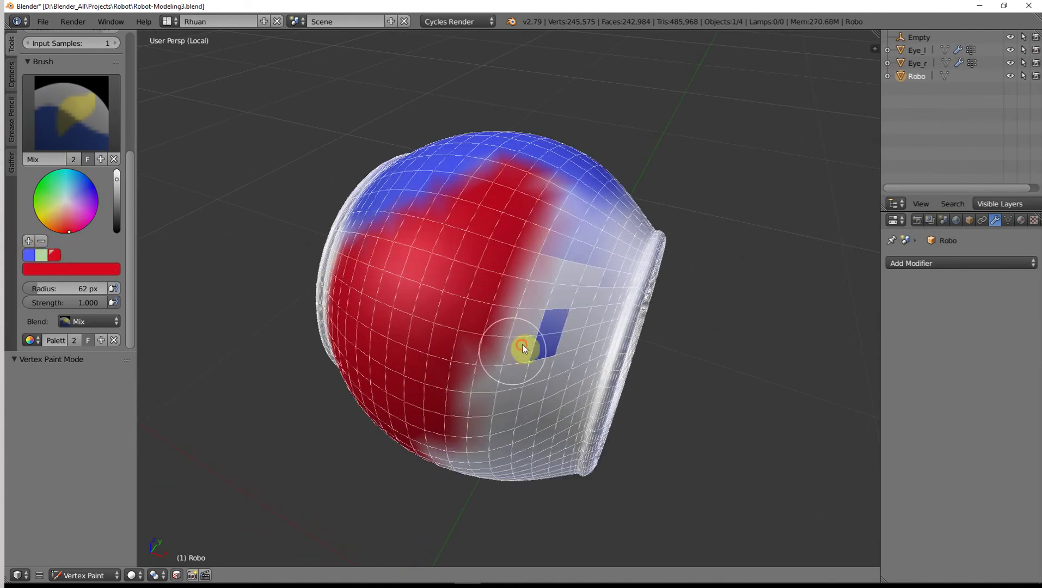
{"action": "mouse_move", "coordinate": [525, 360]}
{"action": "left_mouse_down"}
{"action": "mouse_move", "coordinate": [550, 317]}
{"action": "mouse_move", "coordinate": [532, 294]}
{"action": "left_mouse_up"}
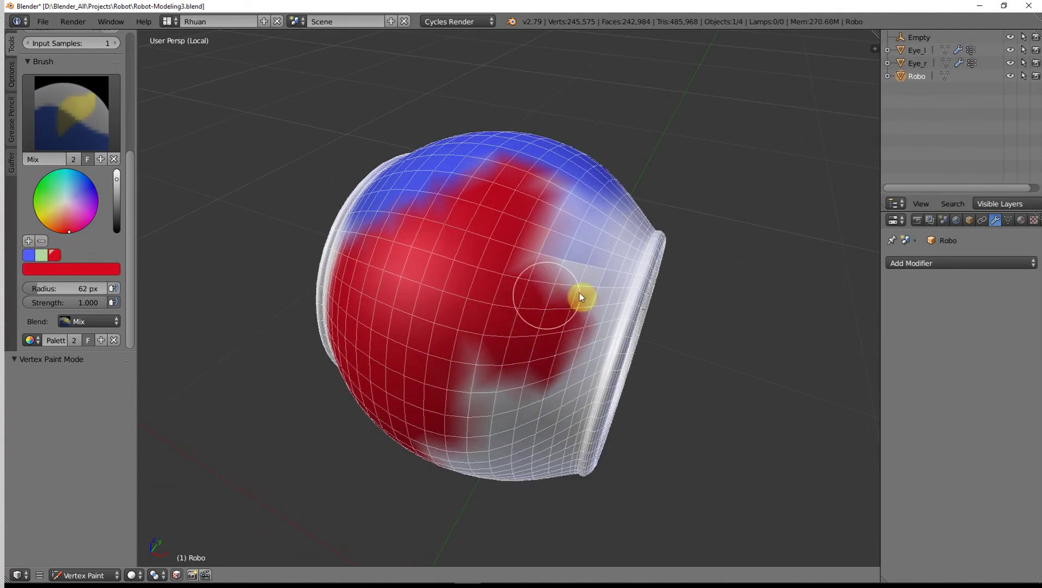
{"action": "mouse_move", "coordinate": [558, 298]}
{"action": "middle_mouse_down"}
{"action": "mouse_move", "coordinate": [388, 263]}
{"action": "mouse_move", "coordinate": [394, 98]}
{"action": "mouse_move", "coordinate": [591, 251]}
{"action": "mouse_move", "coordinate": [630, 351]}
{"action": "mouse_move", "coordinate": [551, 351]}
{"action": "middle_mouse_up"}
{"action": "scroll", "coordinate": [522, 323], "scroll_direction": "up", "scroll_amount": 4}
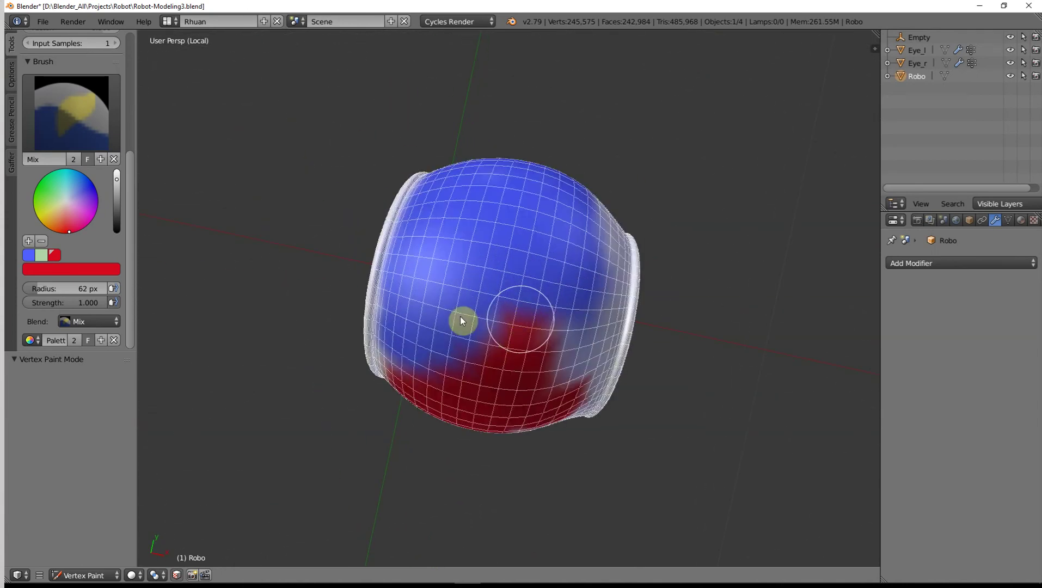
- Choose the Blur brush and blur where the blue meets the red
{"action": "left_click", "coordinate": [76, 117]}
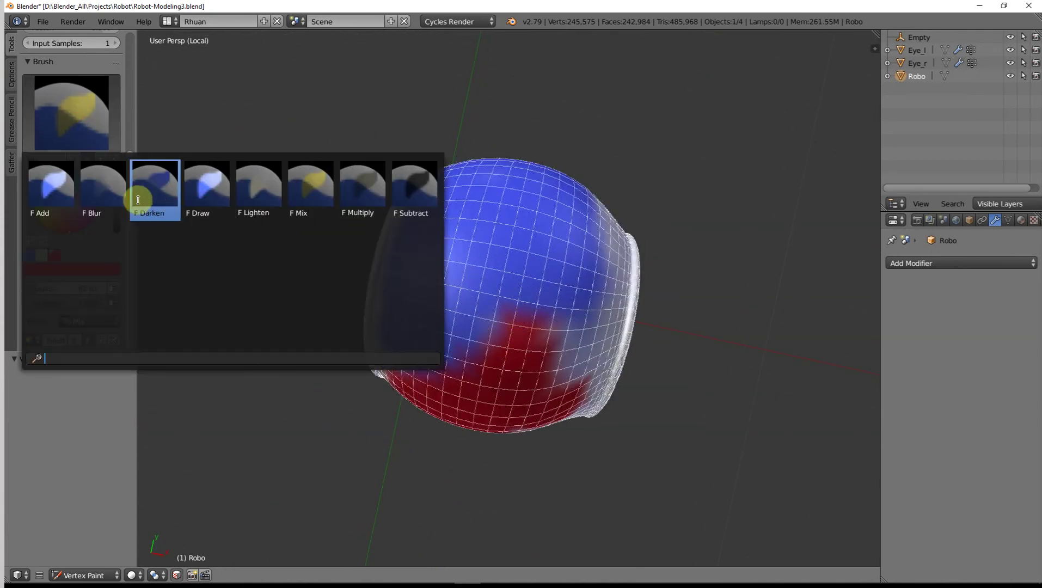
{"action": "left_click", "coordinate": [104, 196]}
{"action": "mouse_move", "coordinate": [502, 297]}
{"action": "left_mouse_down"}
{"action": "mouse_move", "coordinate": [461, 349]}
{"action": "mouse_move", "coordinate": [411, 362]}
{"action": "left_mouse_up"}
{"action": "mouse_move", "coordinate": [412, 363]}
{"action": "middle_mouse_down"}
{"action": "mouse_move", "coordinate": [435, 309]}
{"action": "mouse_move", "coordinate": [578, 274]}
{"action": "middle_mouse_up"}
{"action": "mouse_move", "coordinate": [576, 269]}
{"action": "left_mouse_down"}
{"action": "mouse_move", "coordinate": [603, 363]}
{"action": "mouse_move", "coordinate": [532, 285]}
{"action": "mouse_move", "coordinate": [408, 354]}
{"action": "left_mouse_up"}
- Reselect the Blur brush and keep softening the red-blue colours around the ball
{"action": "left_click", "coordinate": [88, 78]}
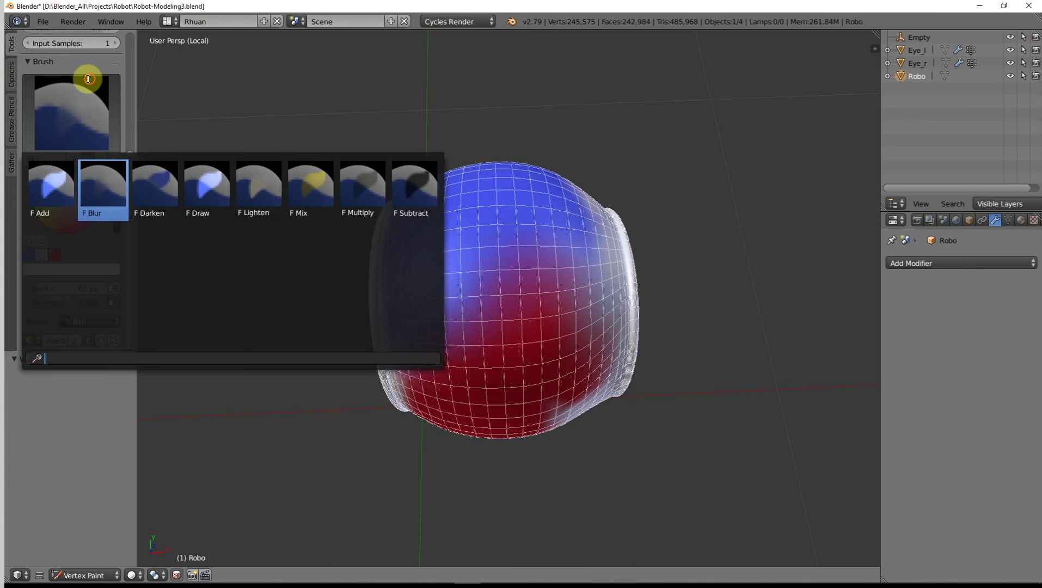
{"action": "left_click", "coordinate": [105, 189]}
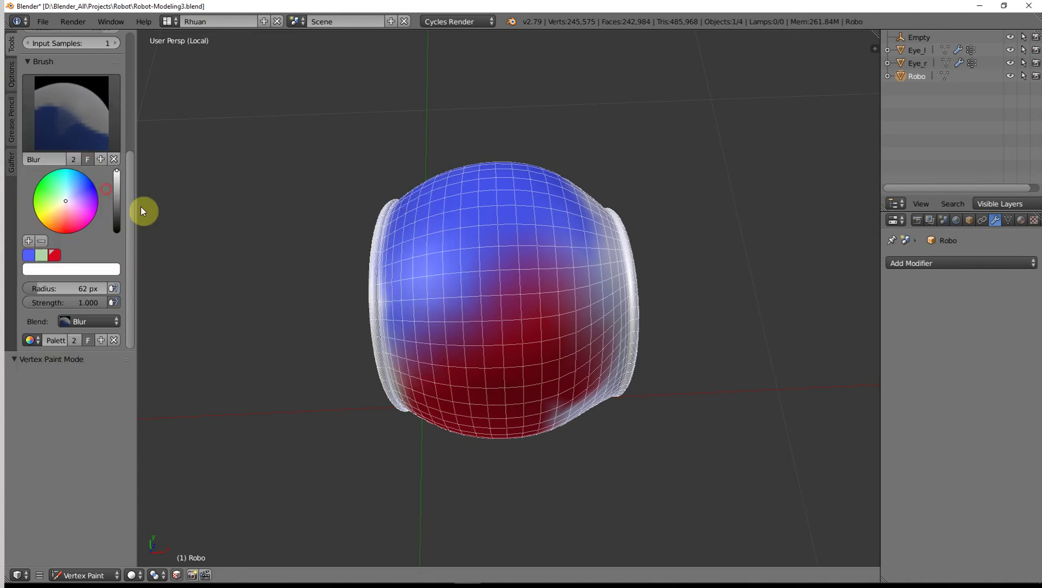
{"action": "mouse_move", "coordinate": [403, 321]}
{"action": "middle_mouse_down"}
{"action": "mouse_move", "coordinate": [431, 334]}
{"action": "mouse_move", "coordinate": [419, 295]}
{"action": "middle_mouse_up"}
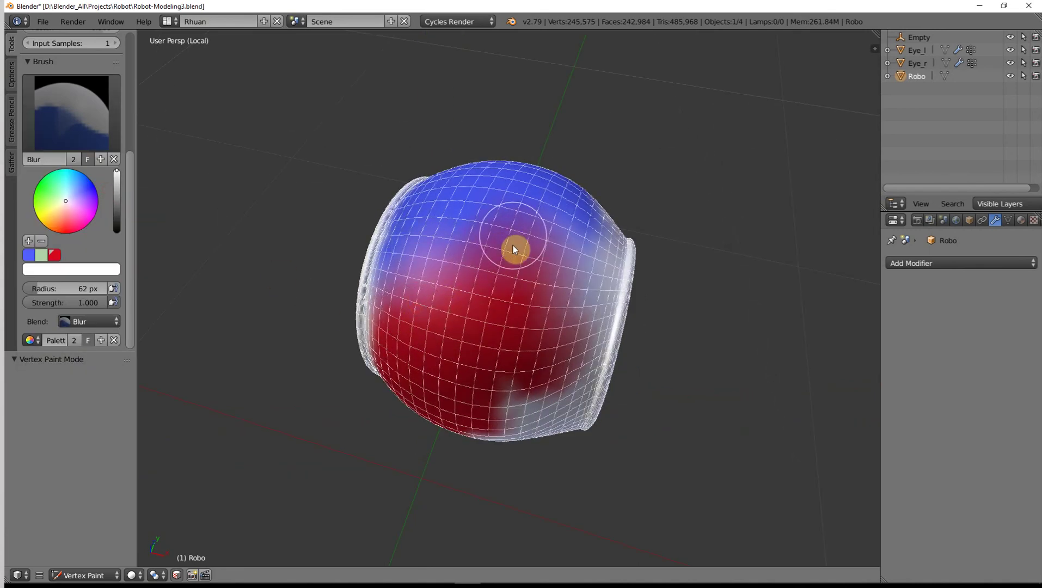
{"action": "left_click_drag", "start_coordinate": [505, 219], "coordinate": [466, 313]}
{"action": "mouse_move", "coordinate": [464, 291]}
{"action": "middle_mouse_down"}
{"action": "mouse_move", "coordinate": [539, 312]}
{"action": "mouse_move", "coordinate": [462, 293]}
{"action": "middle_mouse_up"}
{"action": "mouse_move", "coordinate": [532, 419]}
{"action": "left_mouse_down"}
{"action": "mouse_move", "coordinate": [428, 279]}
{"action": "mouse_move", "coordinate": [504, 400]}
{"action": "mouse_move", "coordinate": [551, 300]}
{"action": "mouse_move", "coordinate": [513, 243]}
{"action": "mouse_move", "coordinate": [607, 302]}
{"action": "mouse_move", "coordinate": [582, 265]}
{"action": "left_mouse_up"}
{"action": "mouse_move", "coordinate": [581, 265]}
{"action": "middle_mouse_down"}
{"action": "mouse_move", "coordinate": [472, 216]}
{"action": "mouse_move", "coordinate": [531, 170]}
{"action": "middle_mouse_up"}
{"action": "mouse_move", "coordinate": [531, 170]}
{"action": "left_mouse_down"}
{"action": "mouse_move", "coordinate": [558, 203]}
{"action": "mouse_move", "coordinate": [522, 259]}
{"action": "mouse_move", "coordinate": [447, 302]}
{"action": "mouse_move", "coordinate": [442, 359]}
{"action": "mouse_move", "coordinate": [472, 328]}
{"action": "mouse_move", "coordinate": [395, 365]}
{"action": "mouse_move", "coordinate": [506, 286]}
{"action": "left_mouse_up"}
{"action": "mouse_move", "coordinate": [523, 277]}
{"action": "middle_mouse_down"}
{"action": "mouse_move", "coordinate": [580, 323]}
{"action": "mouse_move", "coordinate": [650, 294]}
{"action": "middle_mouse_up"}
- Reveal the hidden rest of the robot and return to Vertex Paint
{"action": "key", "text": "Tab"}
{"action": "scroll", "coordinate": [547, 345], "scroll_direction": "down", "scroll_amount": 5}
{"action": "middle_click_drag", "start_coordinate": [547, 344], "coordinate": [472, 303]}
{"action": "key", "text": "l"}
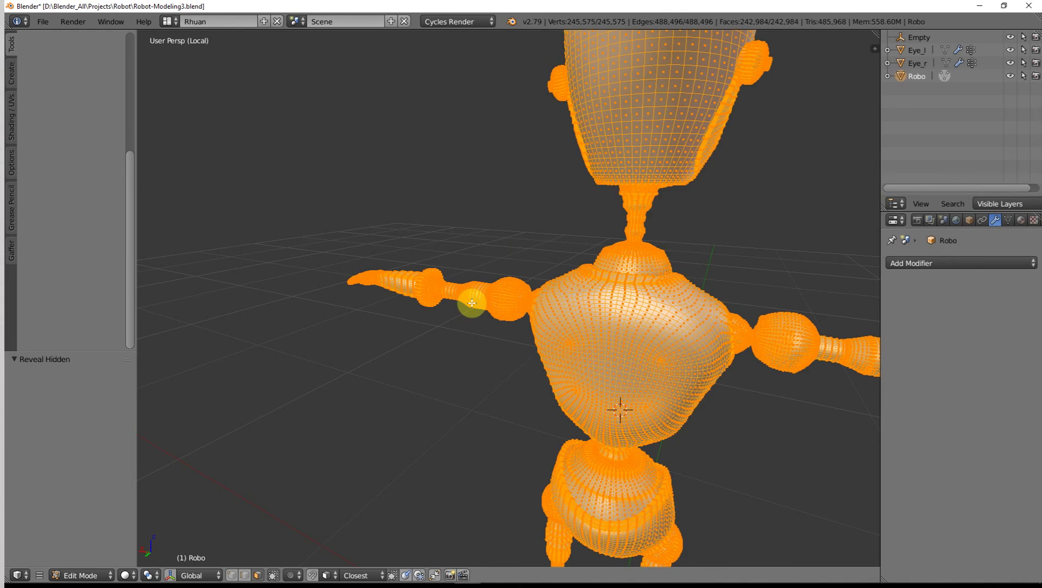
{"action": "key", "text": "Tab"}
{"action": "key", "text": "v"}
- Orbit to a side view of the robot and deselect the whole mesh in Edit Mode
{"action": "scroll", "coordinate": [582, 319], "scroll_direction": "down", "scroll_amount": 5}
{"action": "mouse_move", "coordinate": [582, 319]}
{"action": "middle_mouse_down"}
{"action": "mouse_move", "coordinate": [480, 355]}
{"action": "mouse_move", "coordinate": [468, 344]}
{"action": "middle_mouse_up"}
{"action": "scroll", "coordinate": [481, 344], "scroll_direction": "up", "scroll_amount": 2}
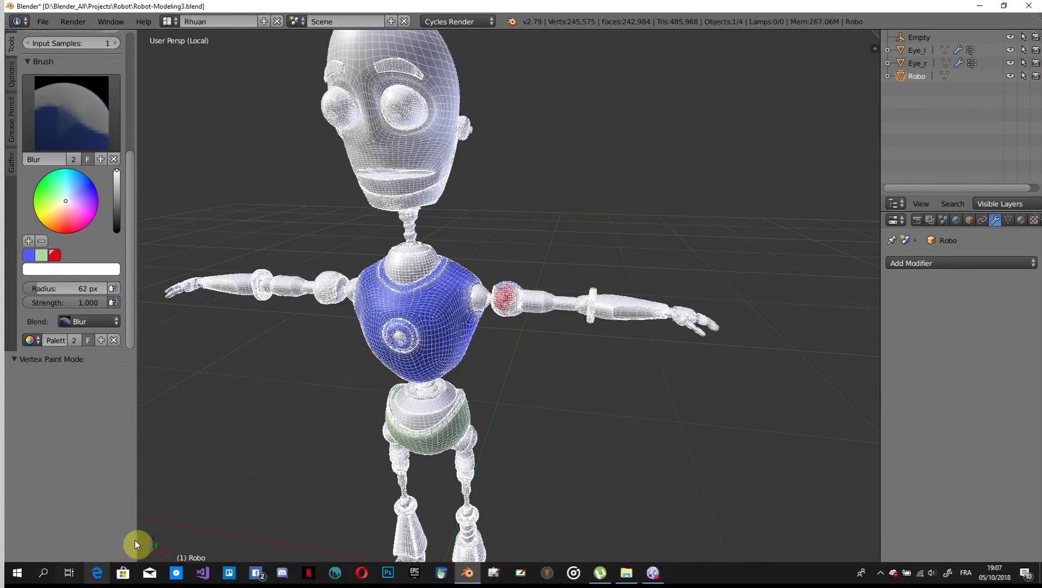
{"action": "key", "text": "Tab"}
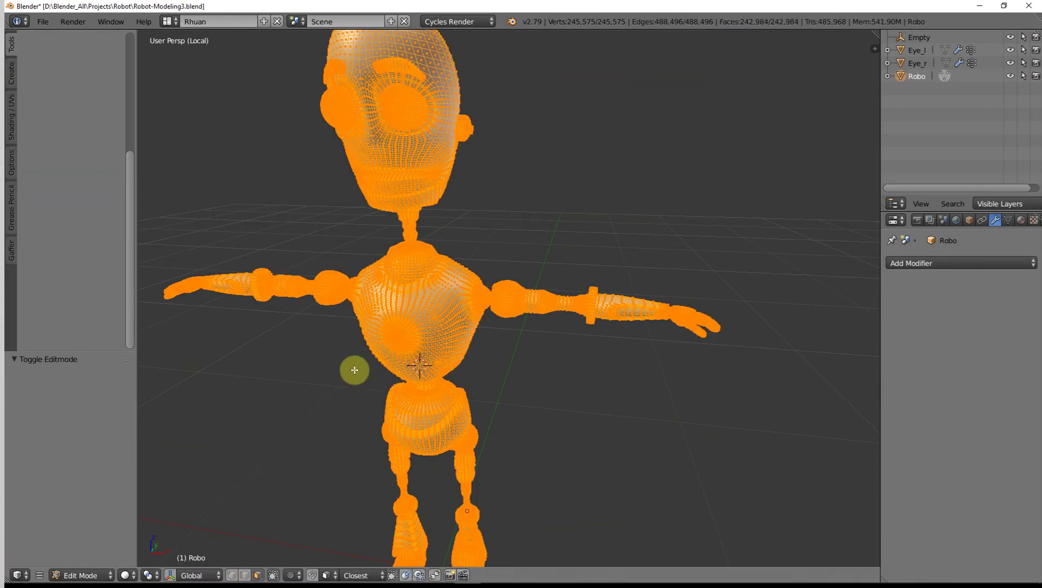
{"action": "key", "text": "a"}
{"action": "key", "text": "Tab"}
- Switch to Object Mode and set viewport shading to Material
{"action": "left_click", "coordinate": [86, 575]}
{"action": "left_click", "coordinate": [94, 560]}
{"action": "scroll", "coordinate": [441, 430], "scroll_direction": "up", "scroll_amount": 3}
{"action": "left_click", "coordinate": [137, 575]}
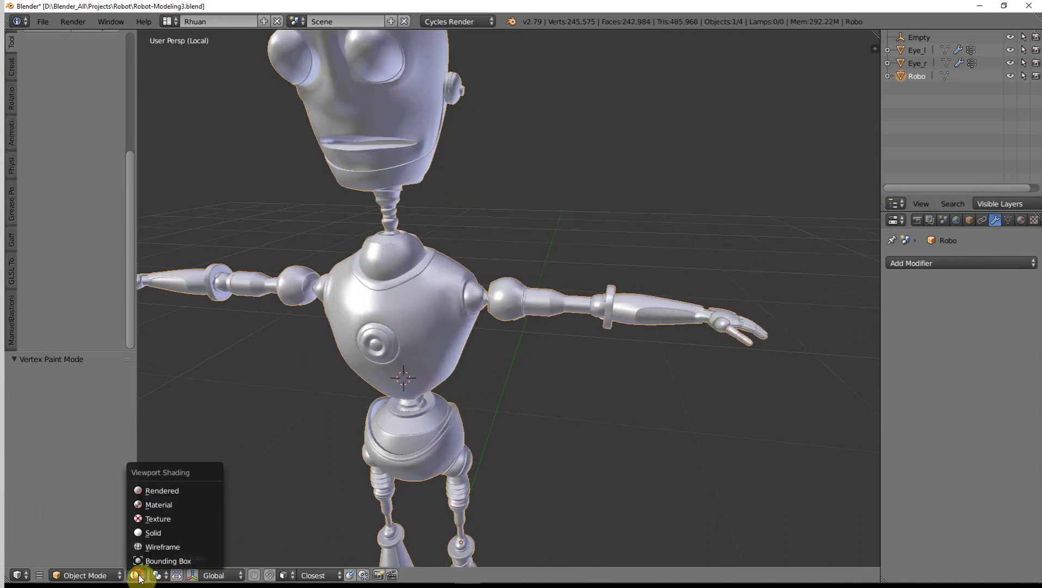
{"action": "left_click", "coordinate": [157, 507]}
{"action": "scroll", "coordinate": [544, 294], "scroll_direction": "up", "scroll_amount": 3}
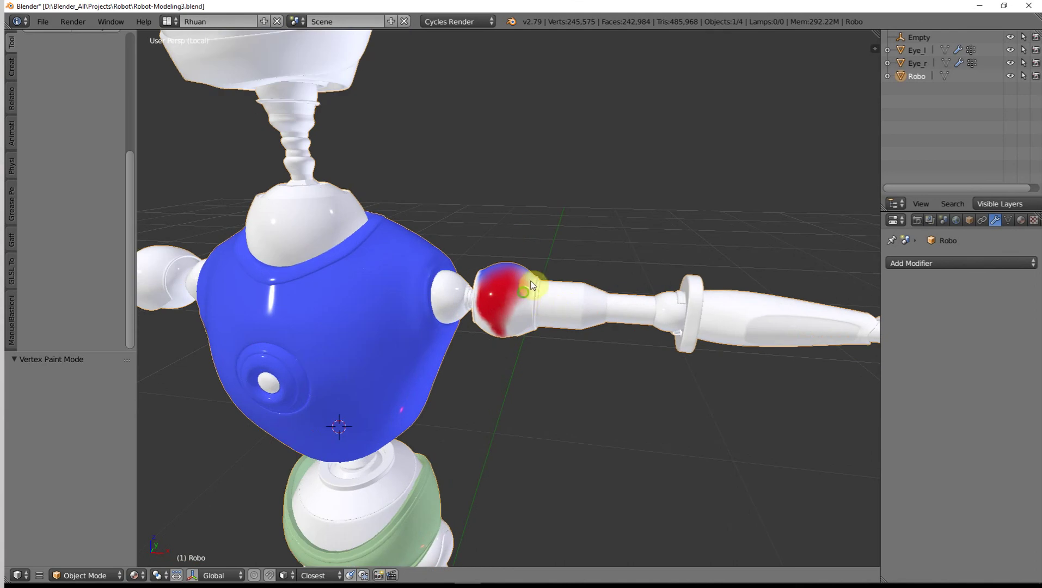
- Orbit and pan around the robot to inspect its legs, blue torso and shoulder ball
{"action": "middle_click_drag", "start_coordinate": [536, 278], "coordinate": [652, 328]}
{"action": "middle_click_drag", "start_coordinate": [755, 309], "coordinate": [635, 308]}
{"action": "scroll", "coordinate": [600, 308], "scroll_direction": "down", "scroll_amount": 2}
{"action": "middle_click_drag", "start_coordinate": [456, 396], "coordinate": [595, 295], "text": "shift"}
{"action": "scroll", "coordinate": [517, 292], "scroll_direction": "up", "scroll_amount": 2}
{"action": "middle_click_drag", "start_coordinate": [642, 265], "coordinate": [551, 278]}
{"action": "scroll", "coordinate": [563, 188], "scroll_direction": "up", "scroll_amount": 3}
{"action": "scroll", "coordinate": [575, 150], "scroll_direction": "down", "scroll_amount": 3}
{"action": "middle_click_drag", "start_coordinate": [403, 312], "coordinate": [461, 263], "text": "shift"}
{"action": "scroll", "coordinate": [519, 299], "scroll_direction": "down", "scroll_amount": 2}
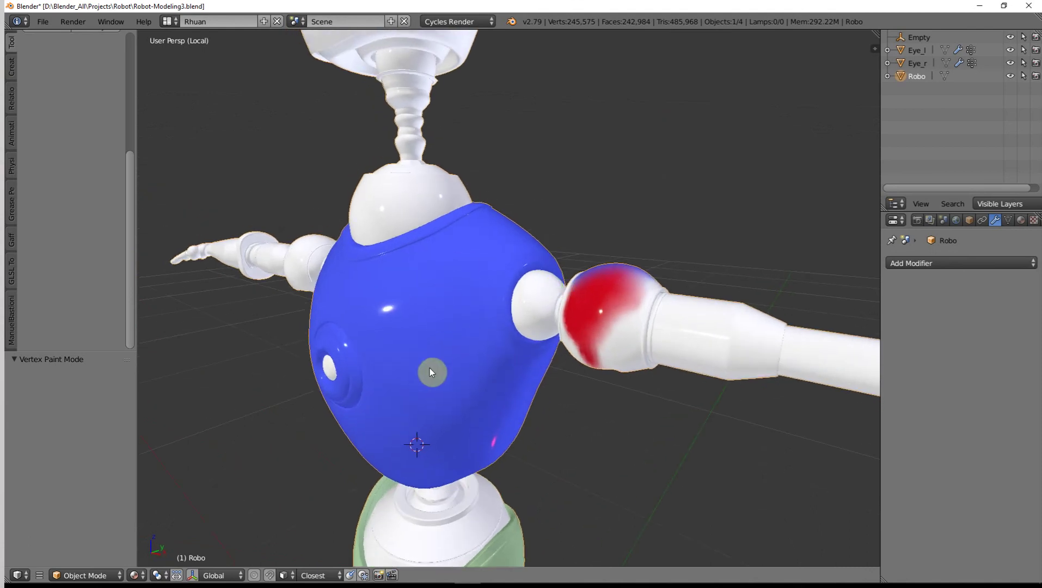
{"action": "middle_click_drag", "start_coordinate": [432, 368], "coordinate": [473, 243]}
{"action": "mouse_move", "coordinate": [624, 193]}
{"action": "middle_mouse_down"}
{"action": "mouse_move", "coordinate": [618, 223]}
{"action": "mouse_move", "coordinate": [646, 233]}
{"action": "mouse_move", "coordinate": [670, 163]}
{"action": "mouse_move", "coordinate": [657, 186]}
{"action": "mouse_move", "coordinate": [540, 272]}
{"action": "mouse_move", "coordinate": [549, 233]}
{"action": "mouse_move", "coordinate": [597, 242]}
{"action": "mouse_move", "coordinate": [570, 193]}
{"action": "mouse_move", "coordinate": [563, 230]}
{"action": "mouse_move", "coordinate": [590, 298]}
{"action": "middle_mouse_up"}
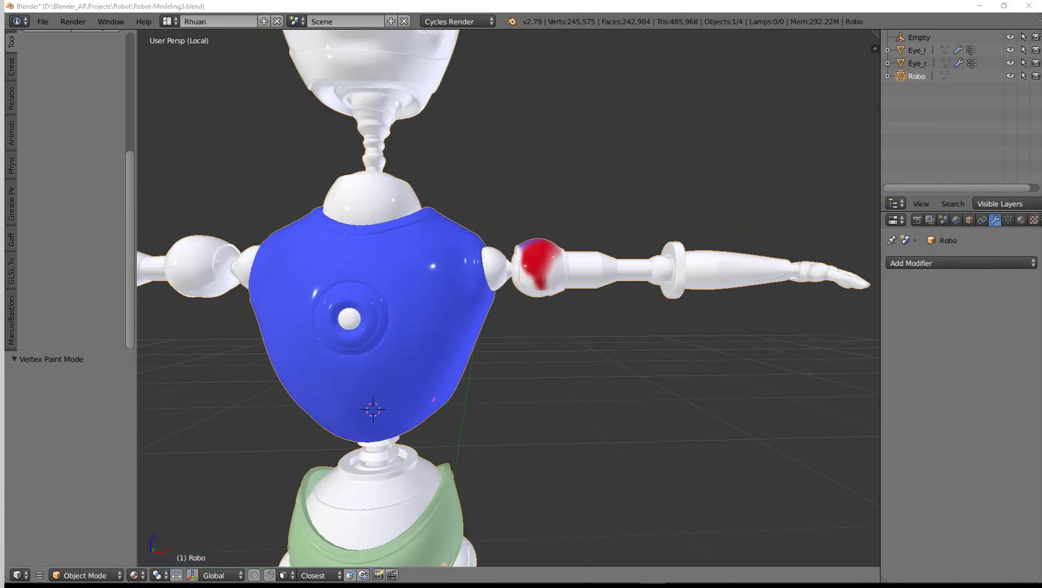